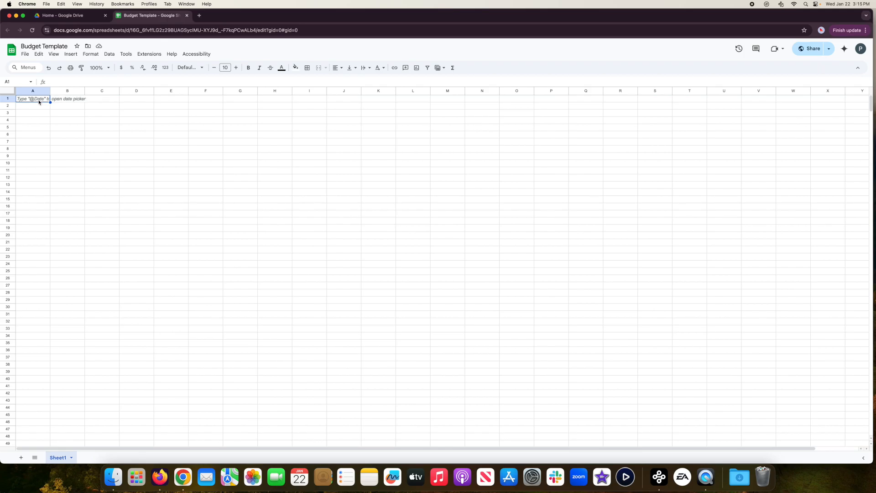
Rename the first sheet Expenses and add a second sheet named Working Budget
double_click(61, 458)
text(Expenses)
key(Return)
click(21, 457)
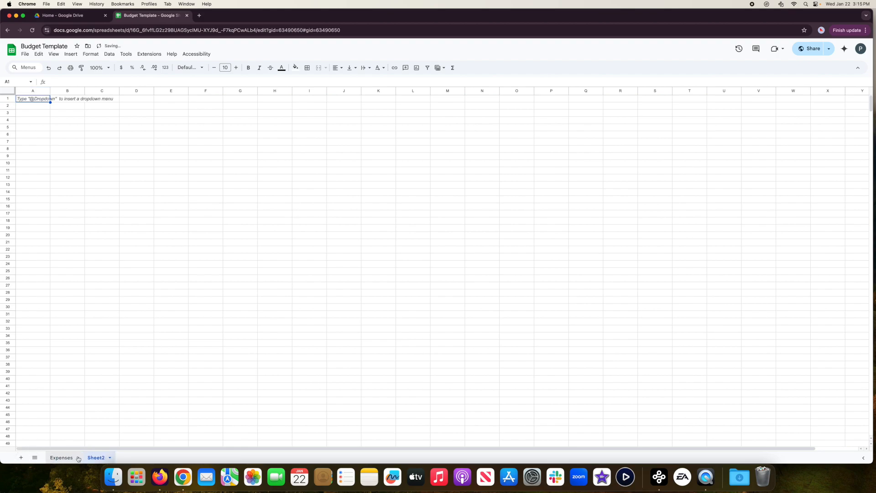
double_click(97, 457)
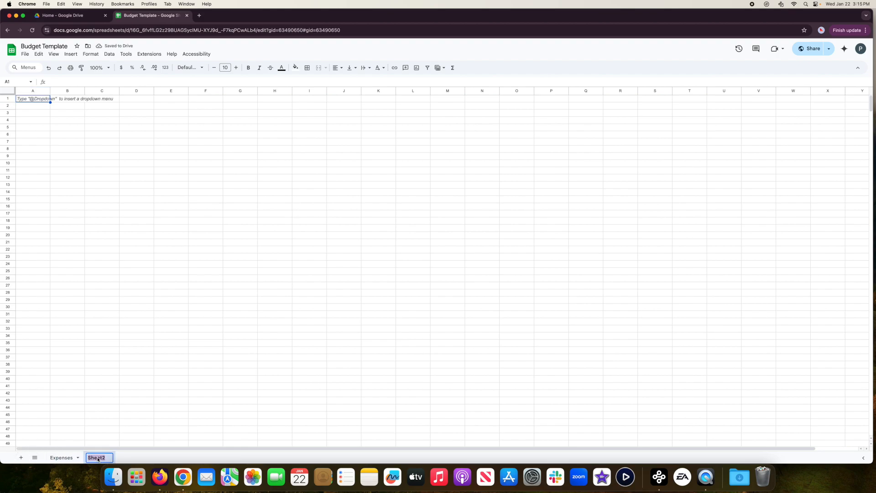
text(Working Budget)
key(Return)
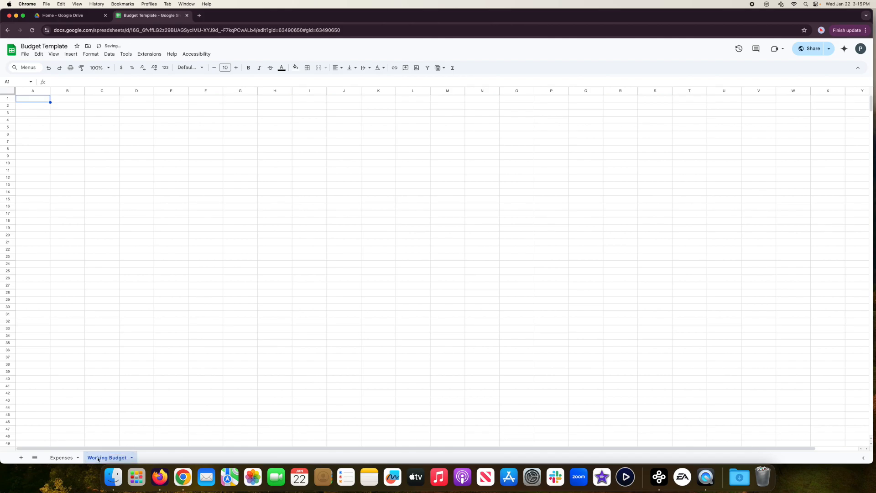
Format all cells of the Expenses sheet with centered horizontal alignment, middle vertical alignment and text wrapping
click(61, 458)
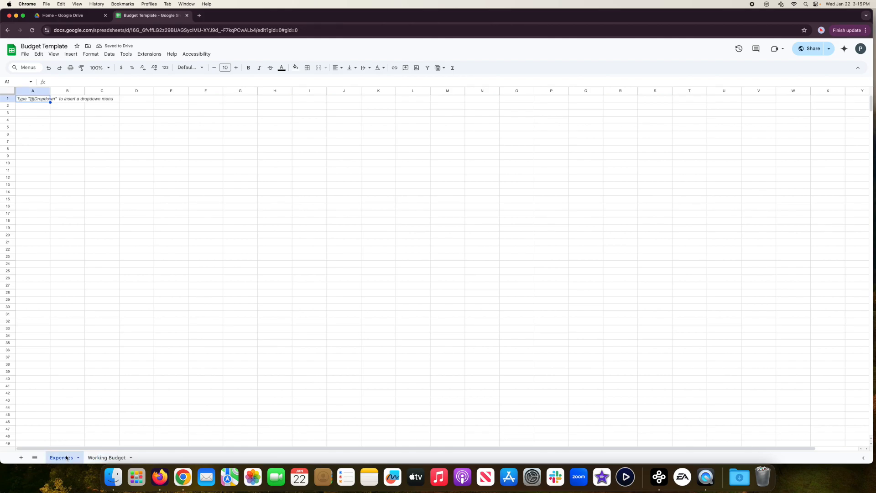
click(11, 93)
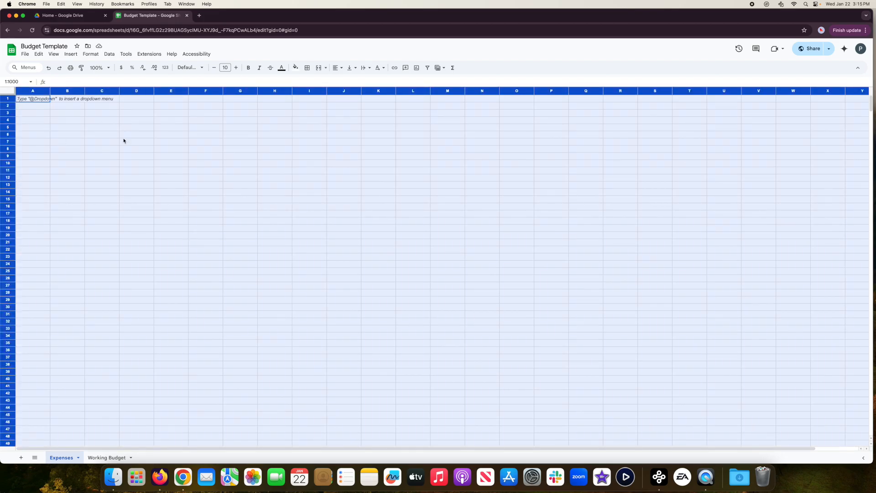
click(336, 68)
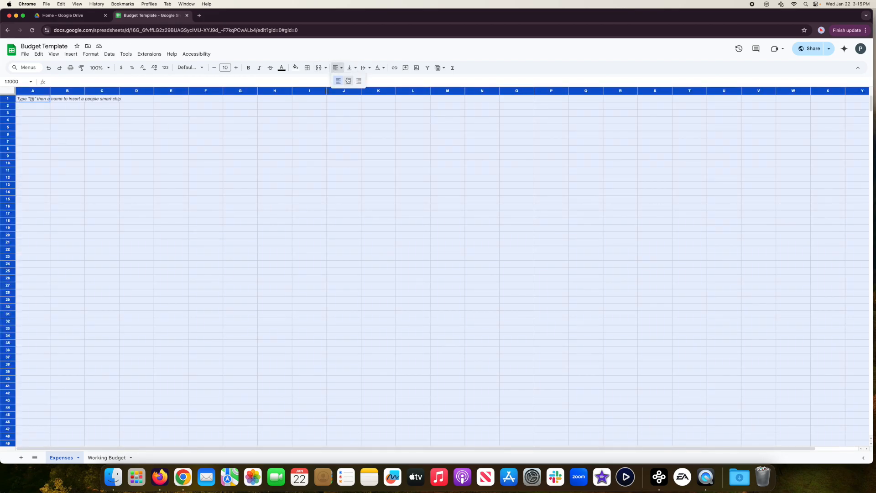
click(349, 81)
click(349, 68)
click(359, 81)
click(364, 68)
click(376, 81)
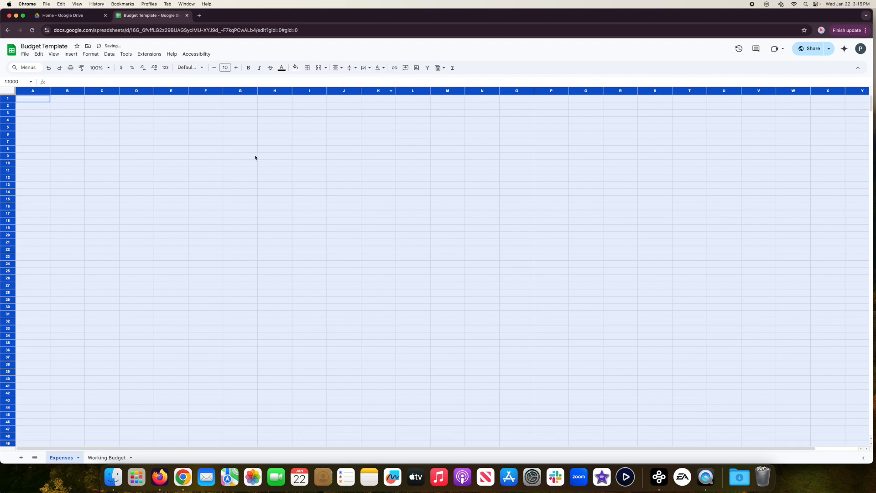
Give all cells of the Working Budget sheet centered horizontal alignment, middle vertical alignment and text wrapping
click(105, 457)
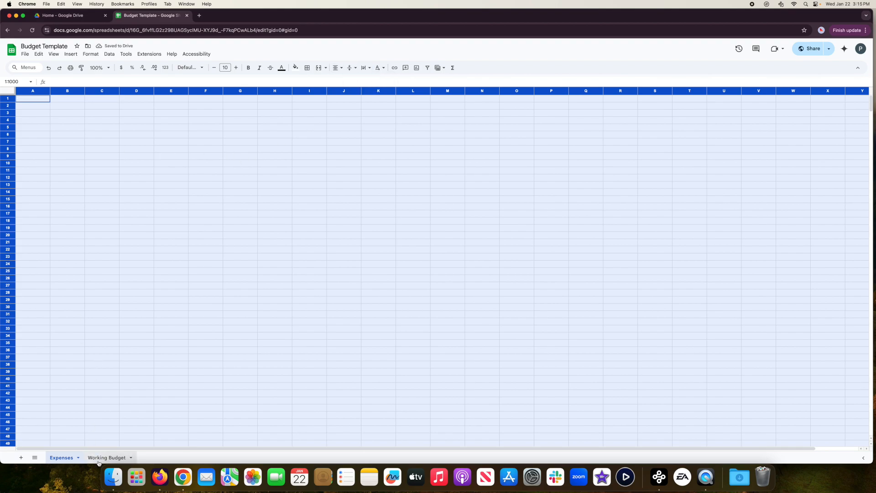
click(2, 90)
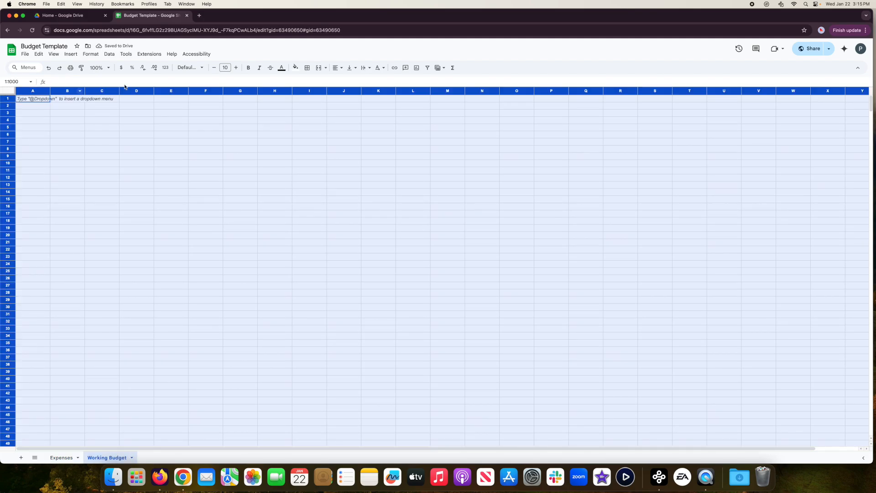
click(337, 68)
click(347, 80)
click(349, 67)
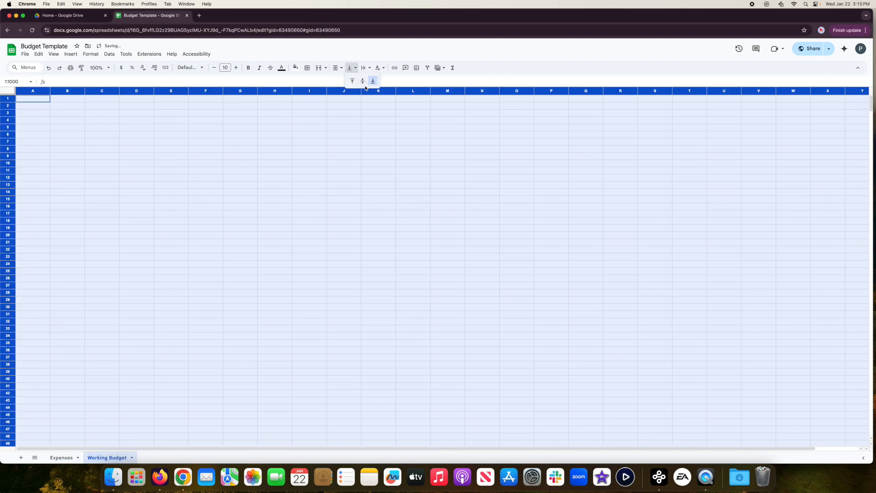
click(363, 81)
click(364, 70)
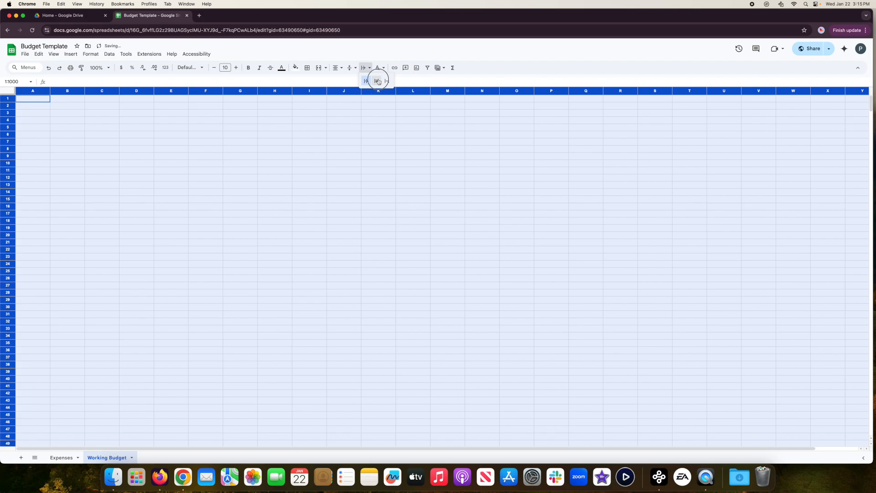
click(378, 81)
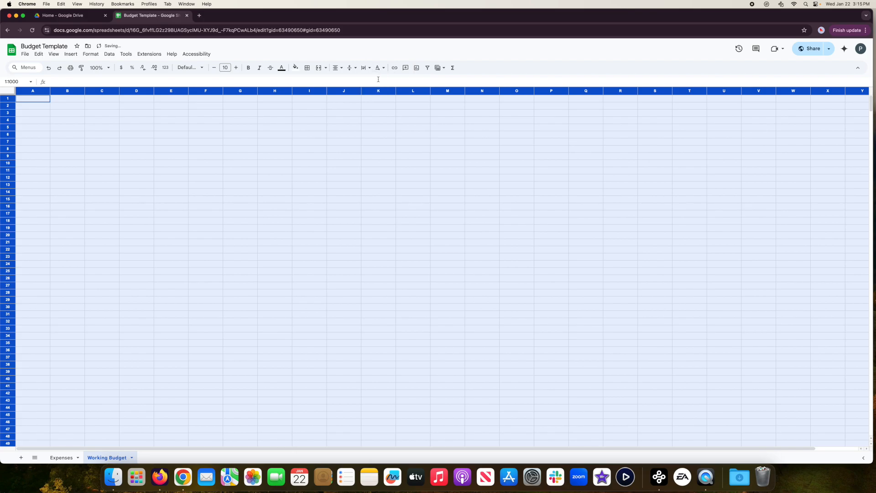
Enter the title Expenses in cell A1 of the Expenses sheet
click(61, 457)
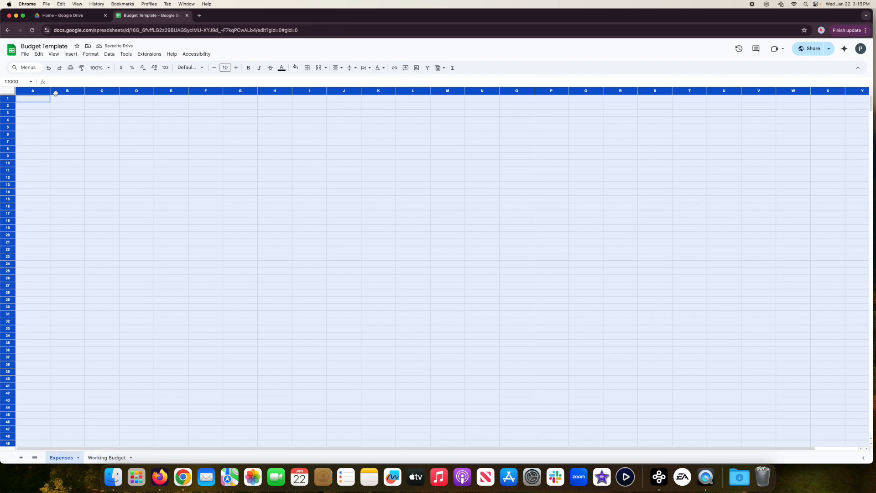
click(39, 101)
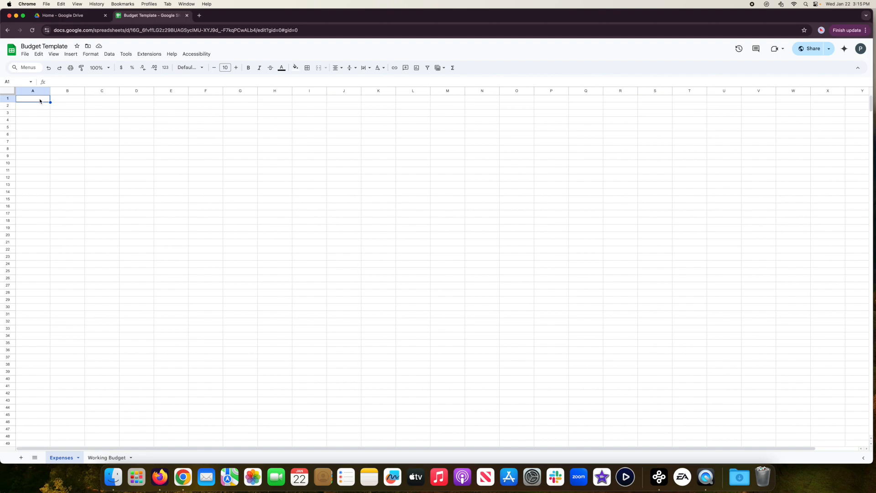
text(E)
text(s)
text(pense)
text(s)
key(Return)
Enter the column headers Day of Month Due, Expense, Amount and Auto Pay Status in A2:D2
text(Da)
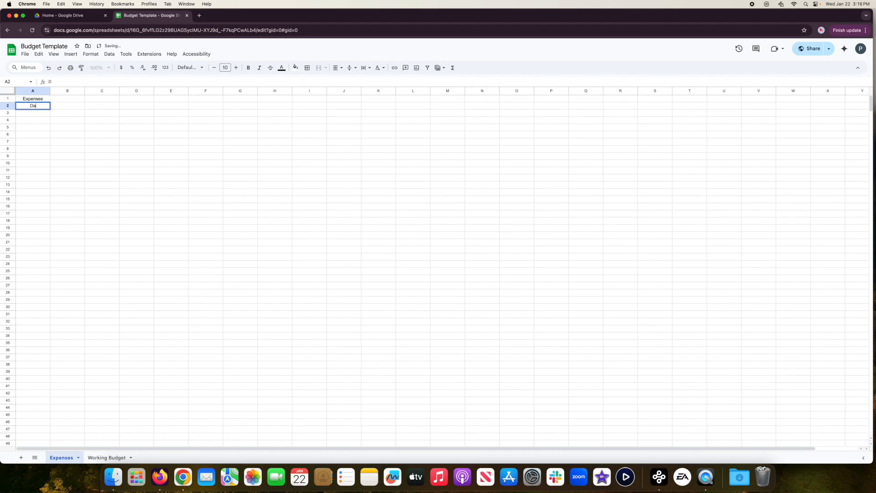
text(y of Month Due)
key(Tab)
text(Expe)
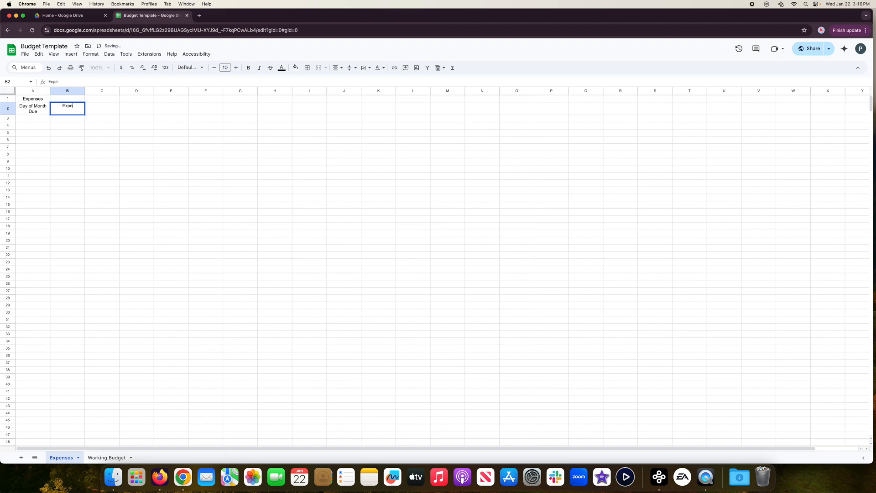
text(nse)
key(Tab)
text(Amount)
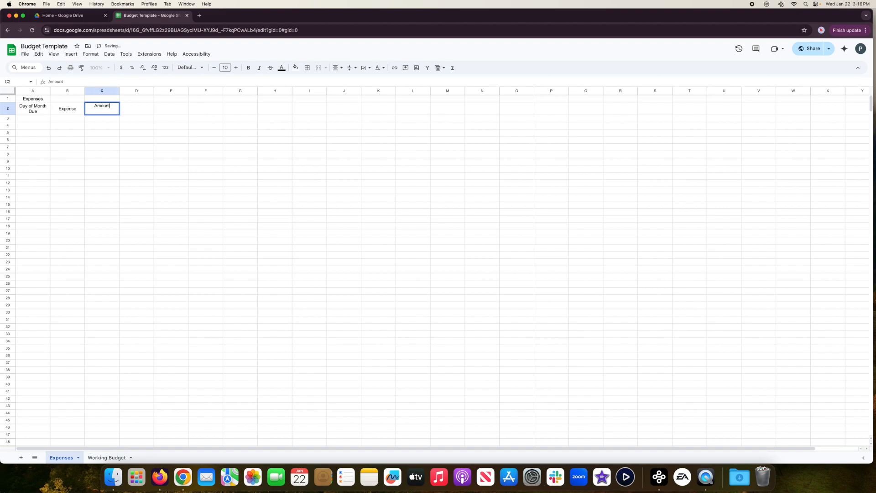
key(Tab)
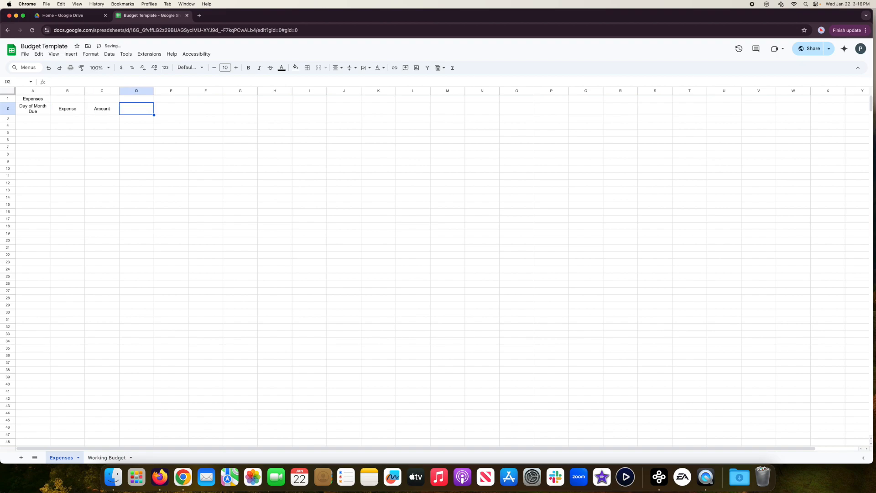
text(Auto Pay Status)
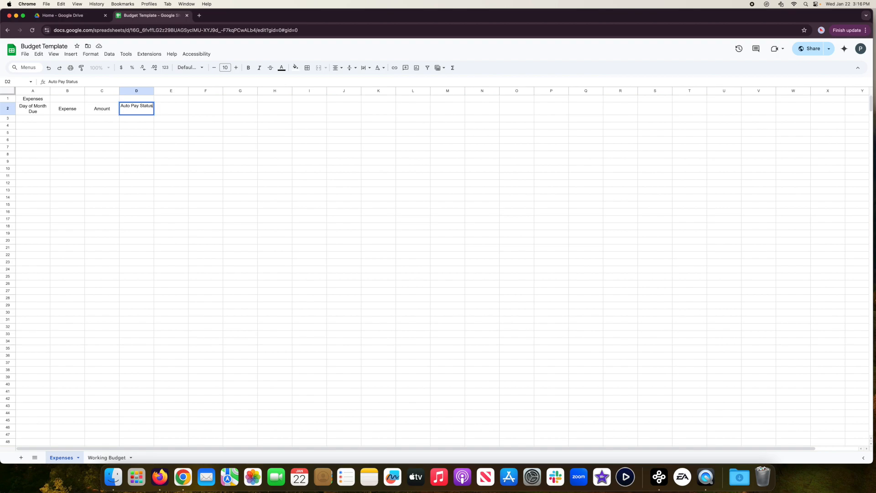
key(Return)
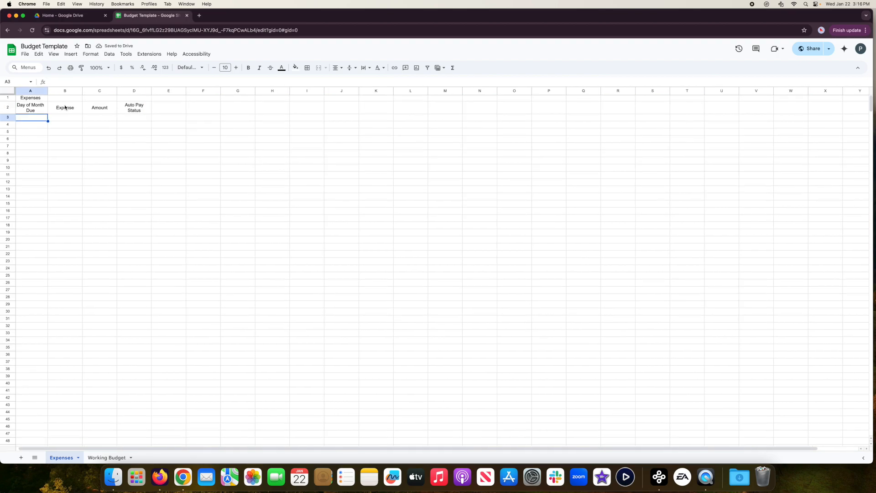
Merge A1:D1 so the Expenses title spans the table, and freeze the first two rows
drag(34, 96, 136, 98)
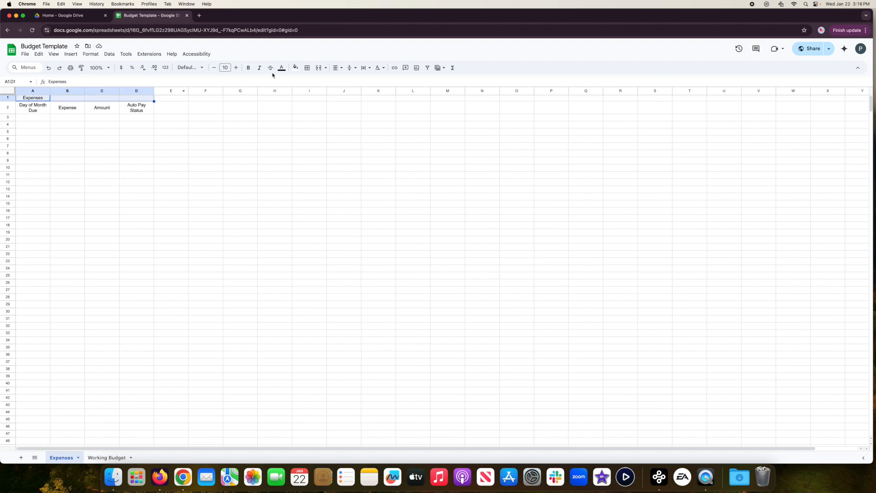
click(318, 67)
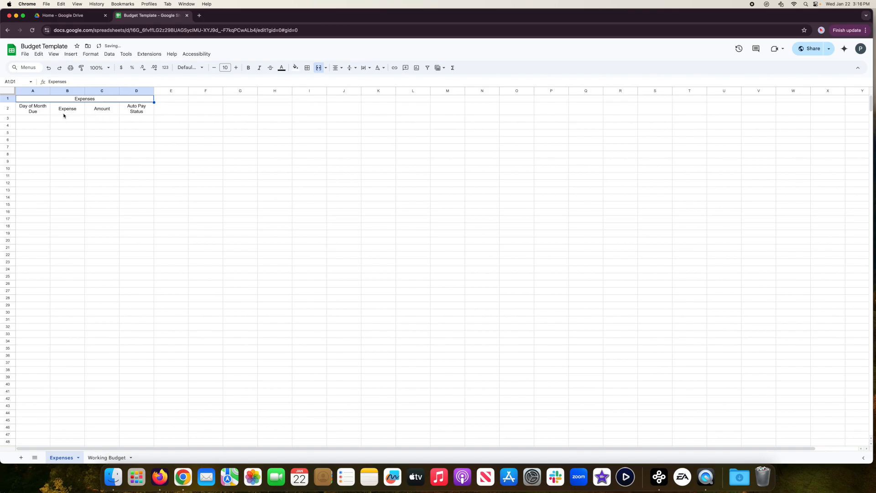
click(32, 126)
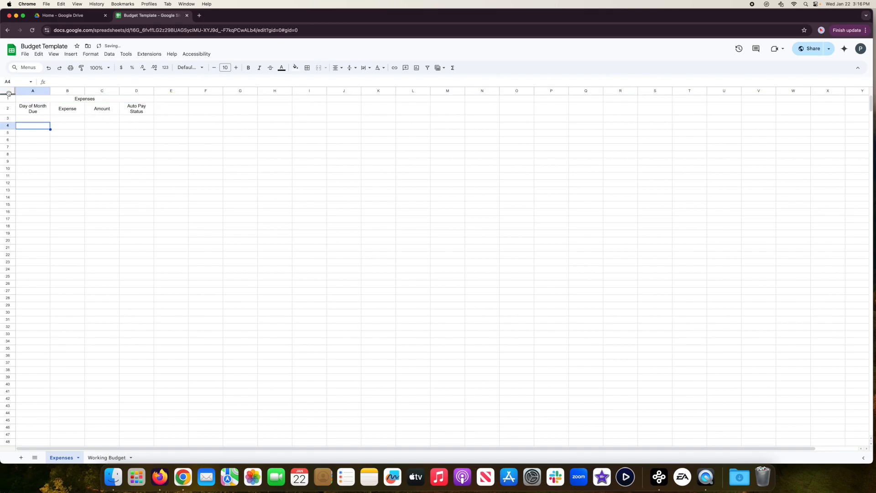
drag(9, 94, 9, 115)
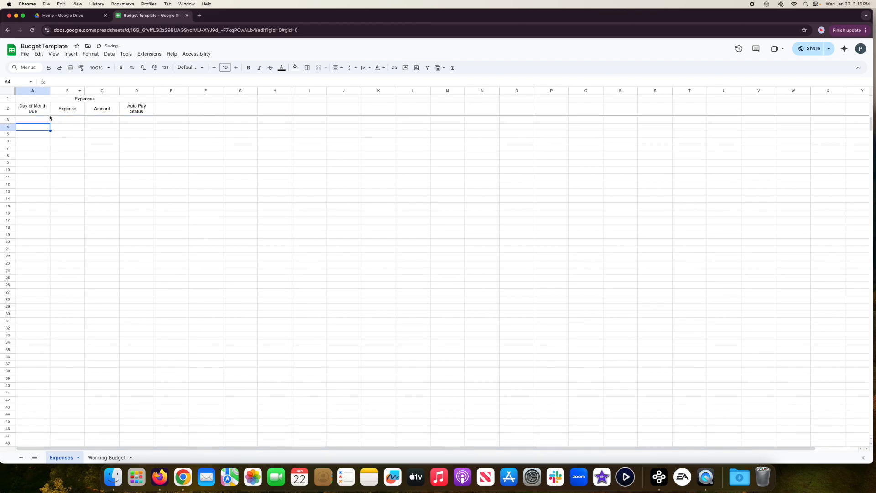
scroll(101, 148, down, 15)
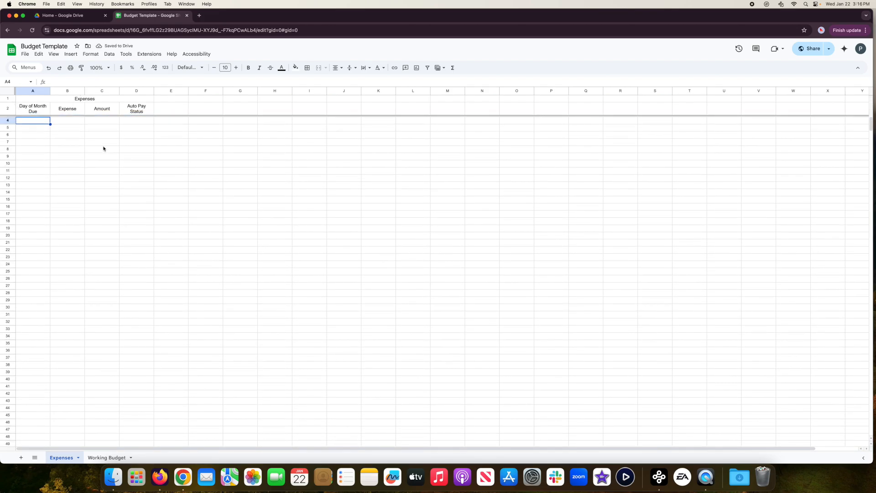
scroll(137, 120, up, 15)
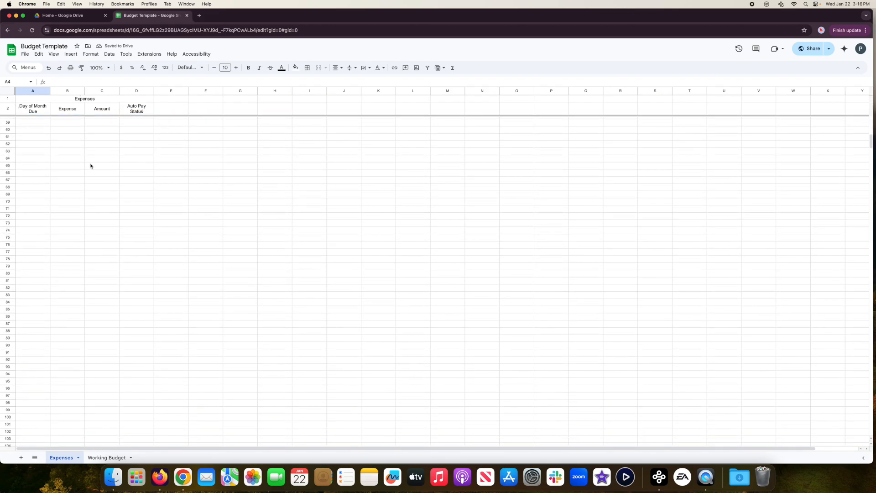
scroll(91, 166, down, 5)
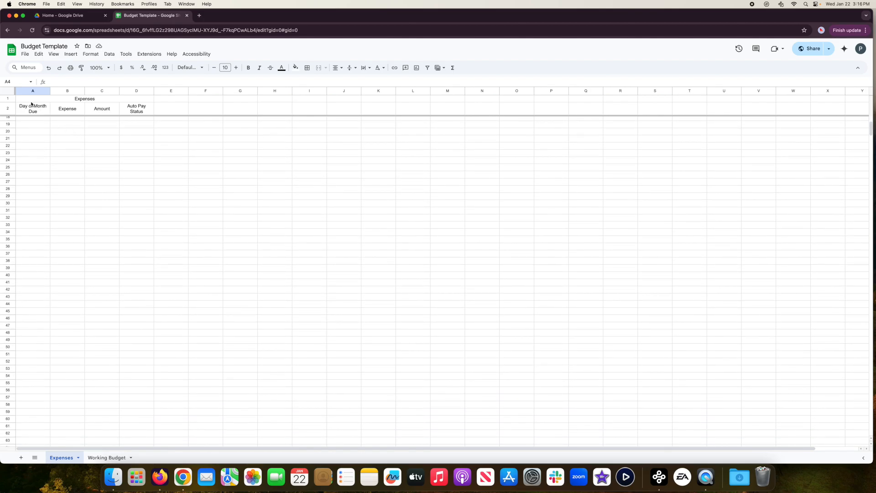
scroll(75, 172, up, 5)
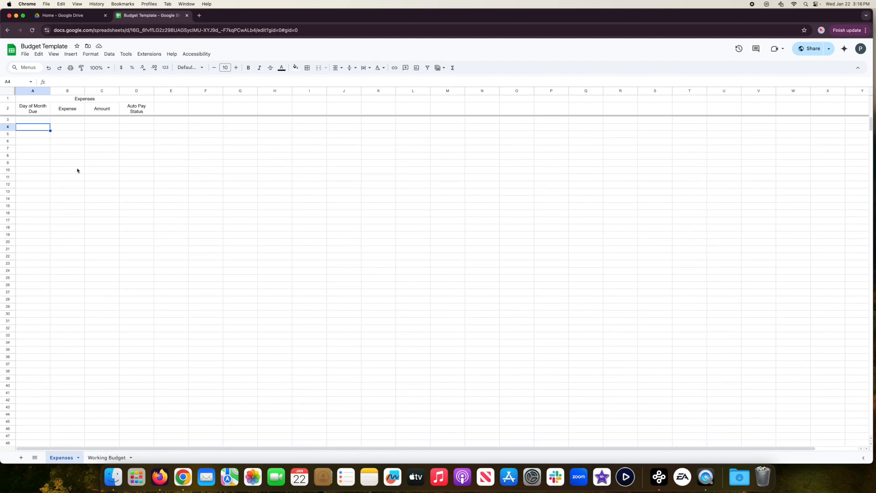
List the expenses Rent, Electricity, Food, Water, Car Insurance, Car Payment and Groceries in B3:B9
click(38, 119)
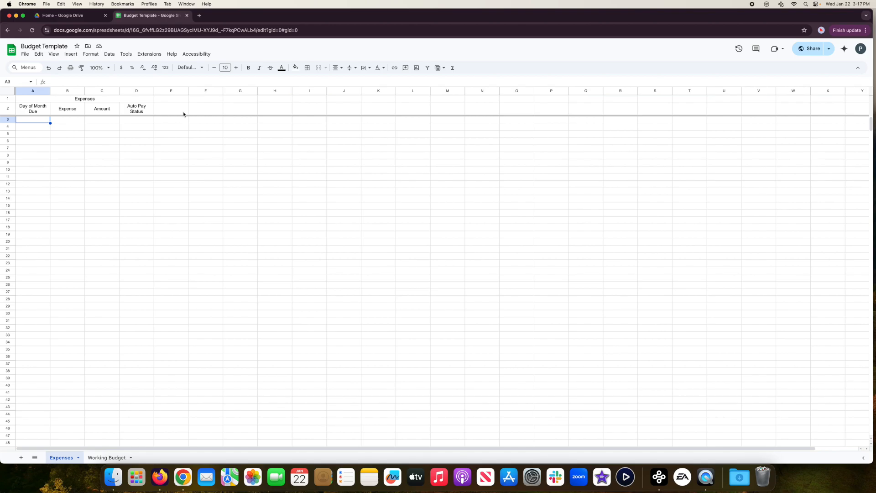
key(Tab)
text(Rent)
key(Return)
key(Tab)
text(Electricity)
key(Return)
key(Tab)
text(Food)
key(Return)
text(Water)
key(Return)
text(Car Insurance)
key(Return)
text(Car Payment)
key(Return)
text(Groceries)
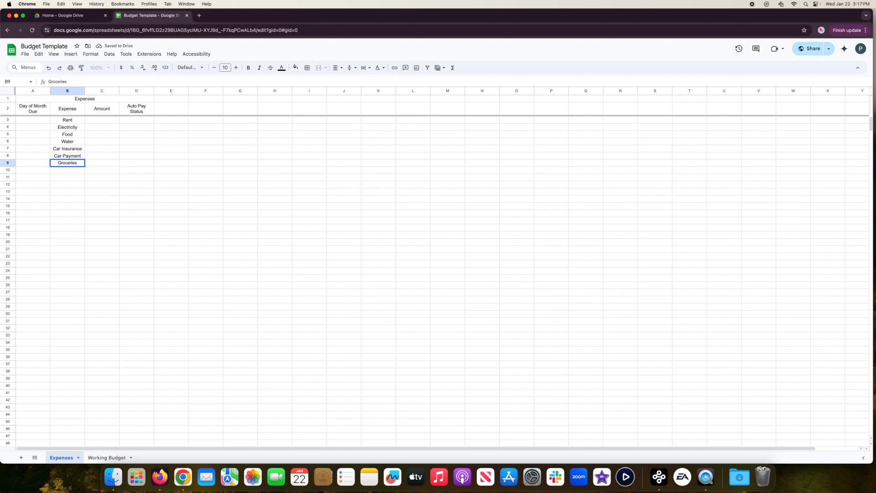
key(Return)
Add Internet and Spotify to the expense list in B10 and B11
key(Return)
key(Up)
key(Up)
key(Up)
key(Up)
key(Up)
key(Up)
key(Down)
key(Down)
key(Down)
key(Down)
key(Down)
text(Internet)
key(Return)
text(spotify)
key(Return)
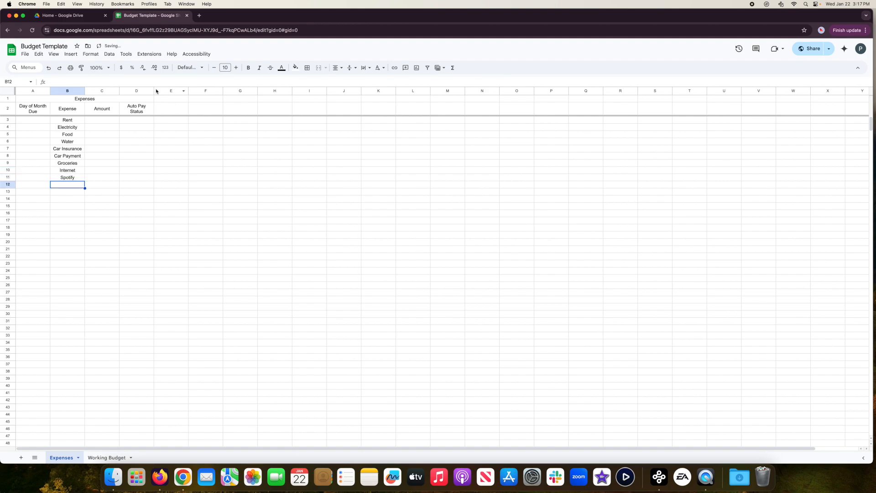
Enter the due days 1-6 for Rent, 27 for Electricity and 1-31 for Food in column A
click(41, 121)
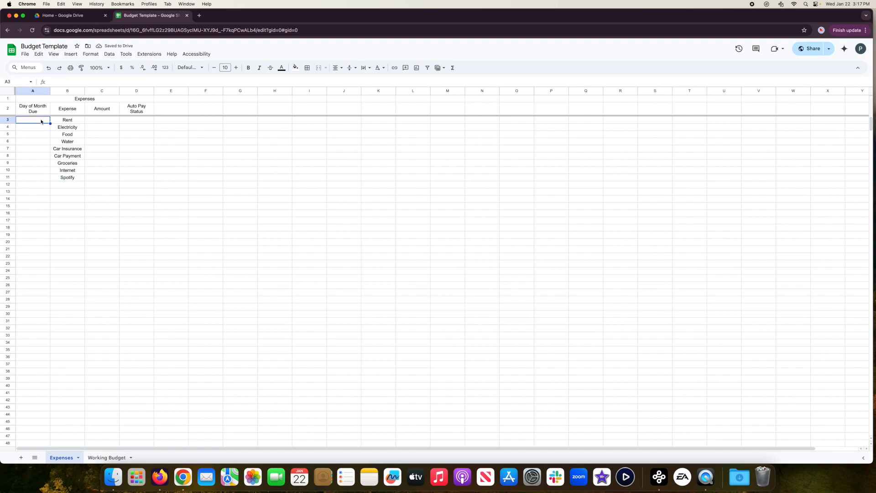
text(1-6)
key(Return)
text(27)
key(Return)
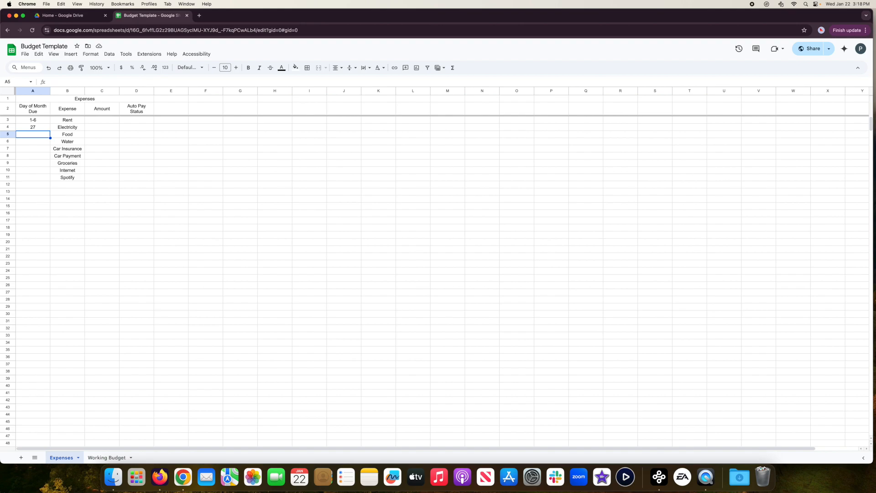
text(1-31)
key(Return)
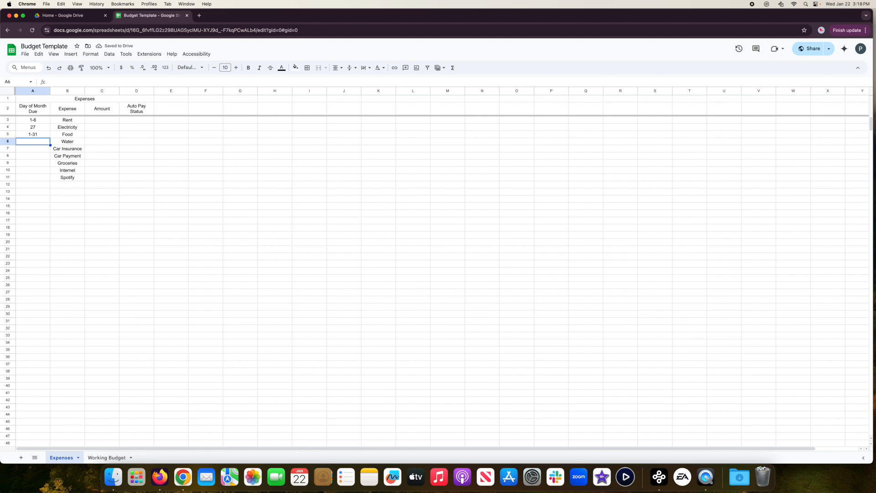
Enter the due days 1-6 for Water, 15 for Car Insurance, 20 for Car Payment and 1-31 for Groceries in column A
text(1-6)
key(Return)
text(15)
key(Return)
text(20)
key(Return)
text(1-31)
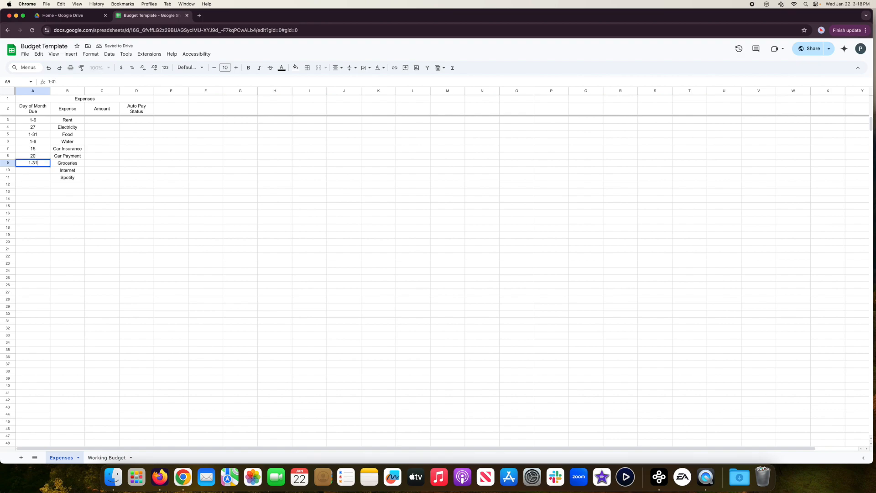
key(Return)
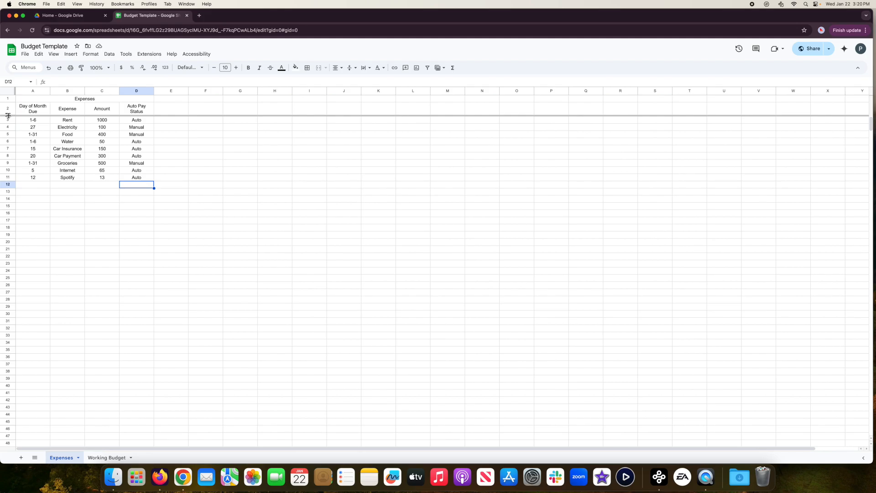
Extend the frozen rows to include everything down through row 11
drag(8, 115, 13, 182)
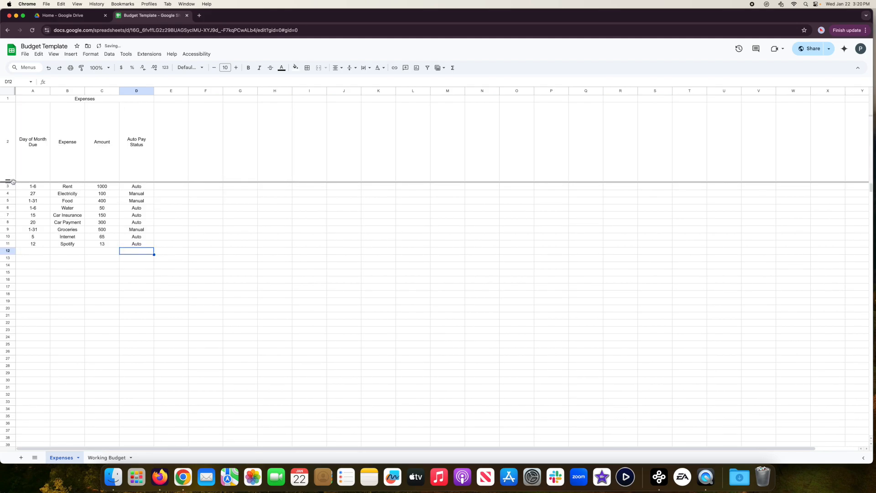
key(super+z)
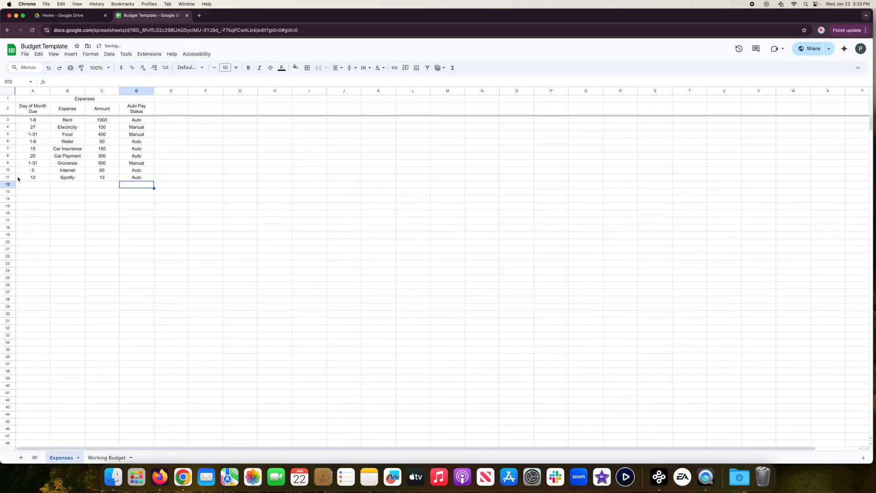
drag(18, 116, 17, 181)
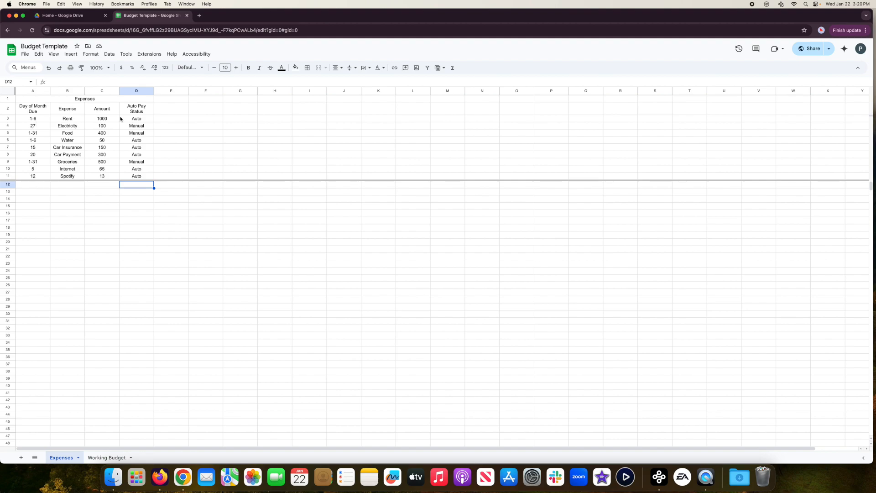
Insert checkboxes beside the listed expenses in E3:E11
drag(174, 119, 177, 179)
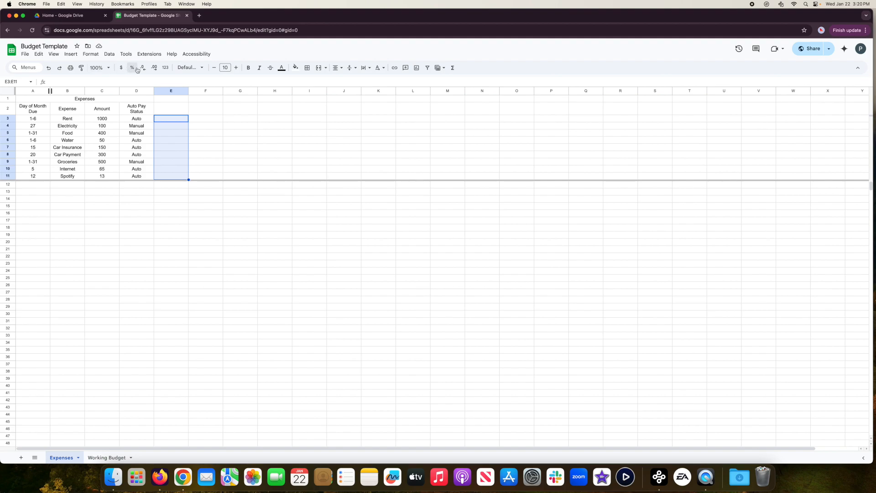
click(70, 54)
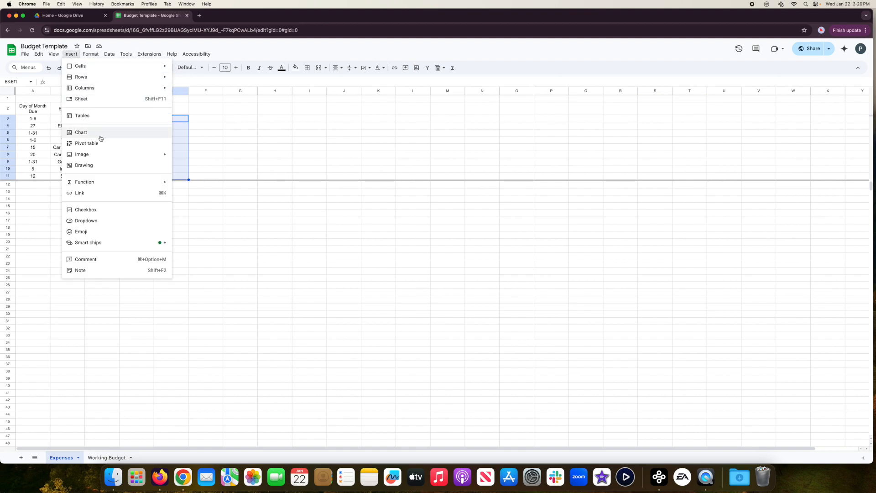
click(88, 209)
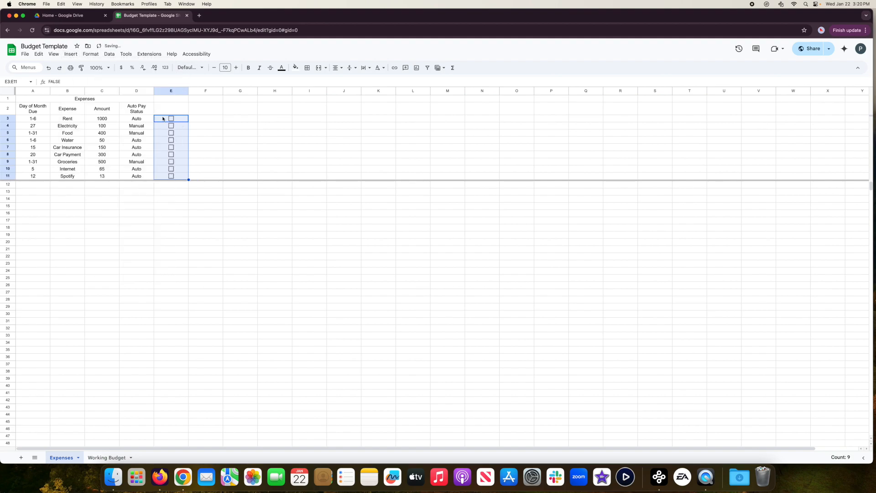
Enter 1/1/2025 and 2/1/2025 in A12:A13 and extend the monthly date series down to 12/1/2025 in A23
click(38, 187)
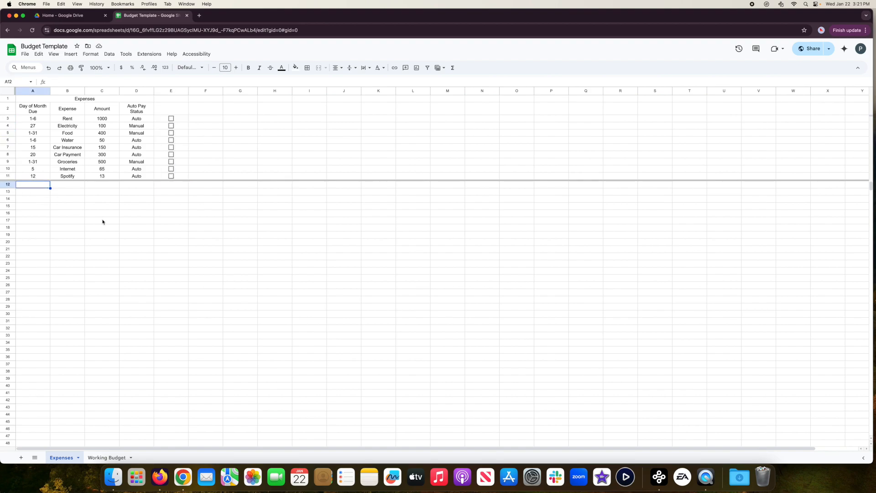
text(1/1/2025)
key(Return)
text(2/1/2025)
key(Return)
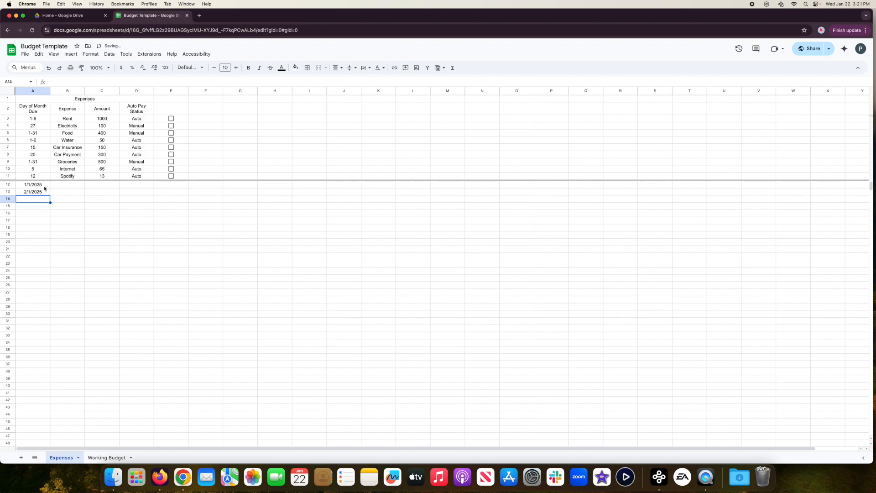
drag(39, 188, 35, 192)
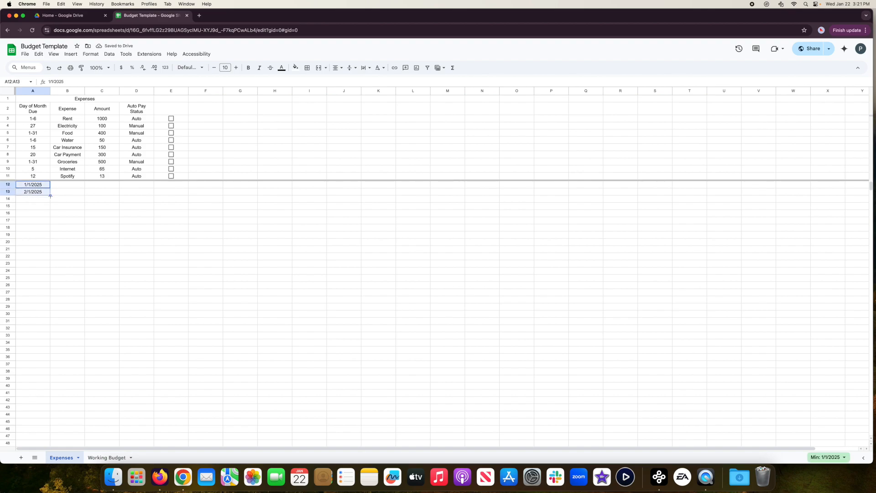
drag(50, 195, 50, 264)
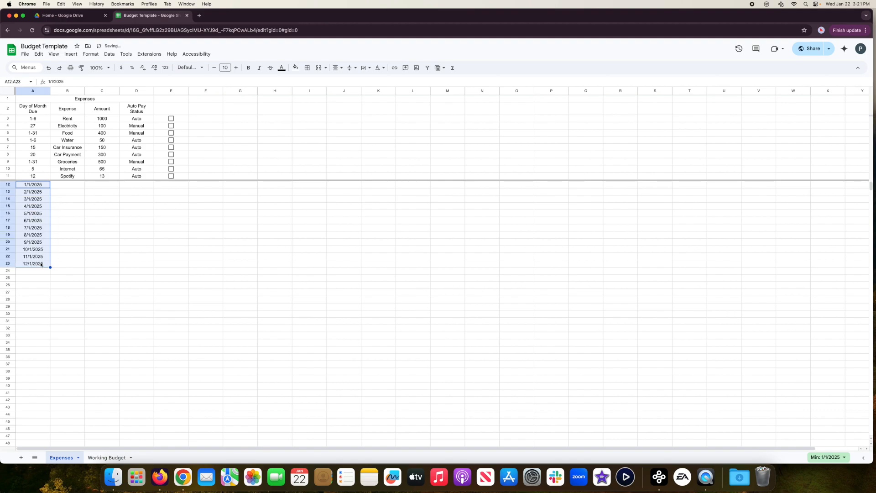
Enter the first Rent payment in B12:D12 with amount 1000 and status Auto
click(78, 185)
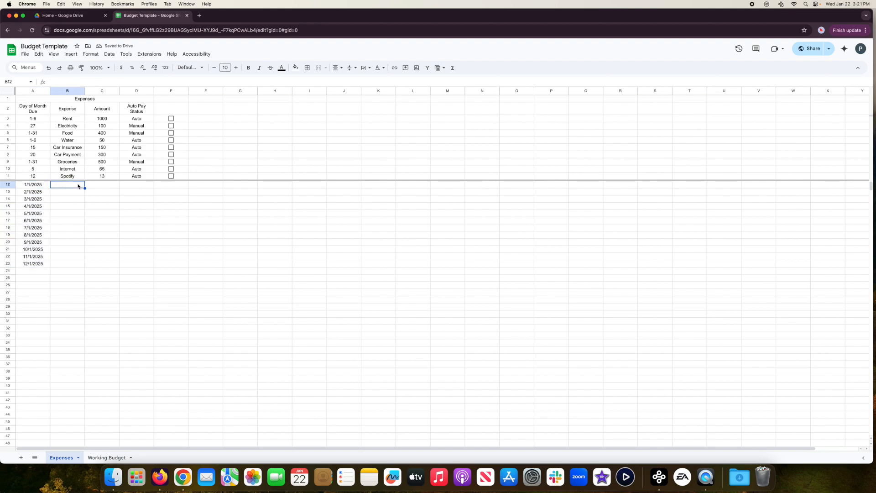
text(Rent)
key(Tab)
text(1000)
key(Tab)
text(Auto)
key(Return)
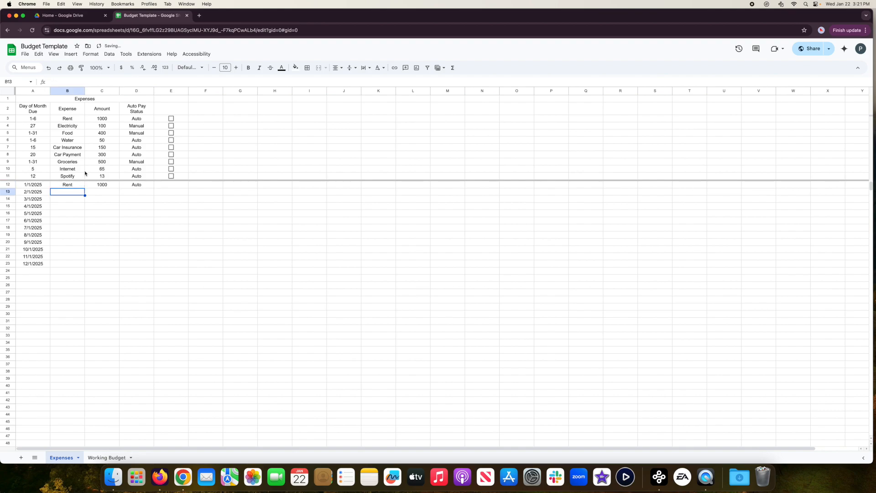
Fill the Rent entry down through row 23, leaving row 24 empty, and check off Rent in E3
drag(80, 185, 155, 270)
click(154, 271)
drag(68, 271, 150, 274)
key(Delete)
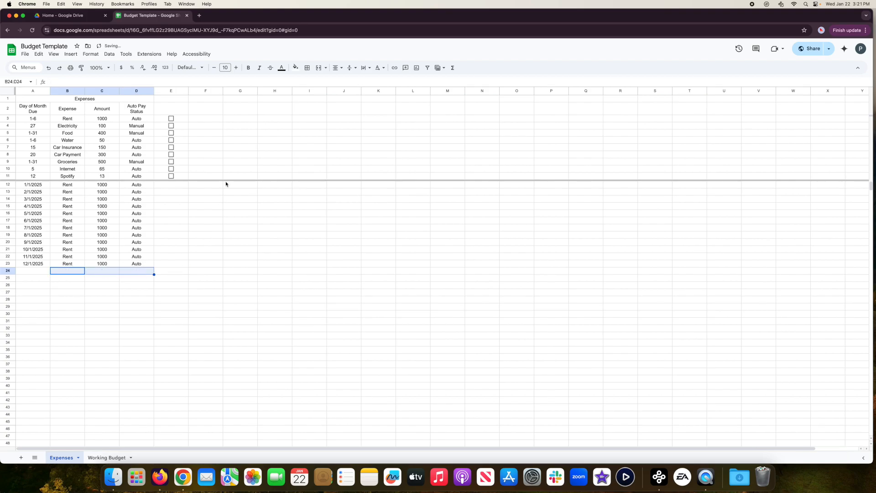
click(171, 118)
Enter 1/27/2025 and 2/27/2025 in A24:A25 and extend the monthly dates down to 12/27/2025 in A35
scroll(75, 235, down, 3)
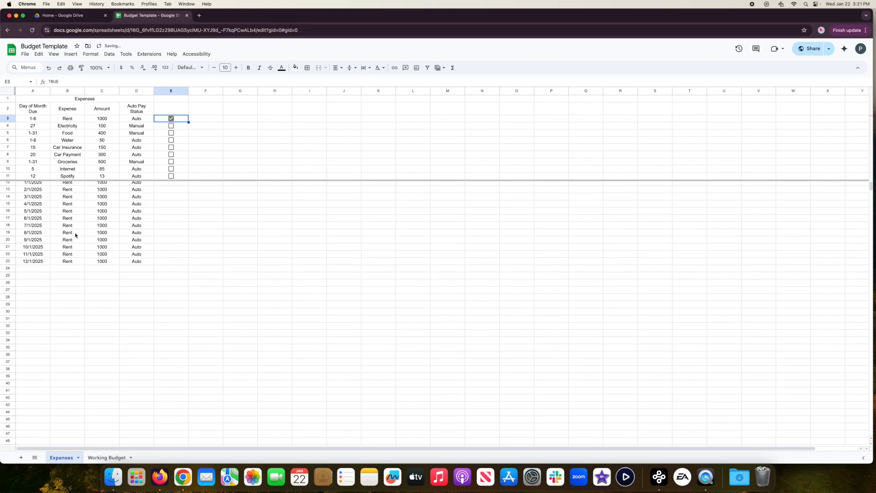
scroll(75, 235, down, 5)
scroll(75, 235, up, 2)
click(40, 195)
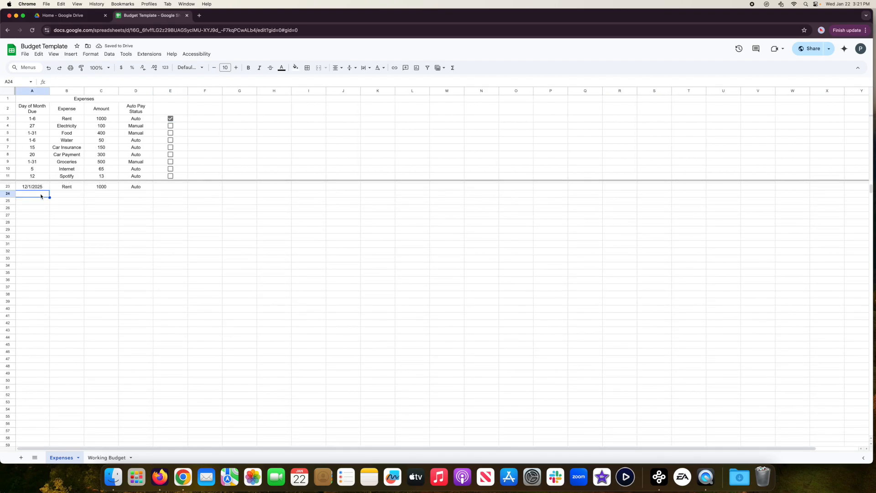
text(1/27/)
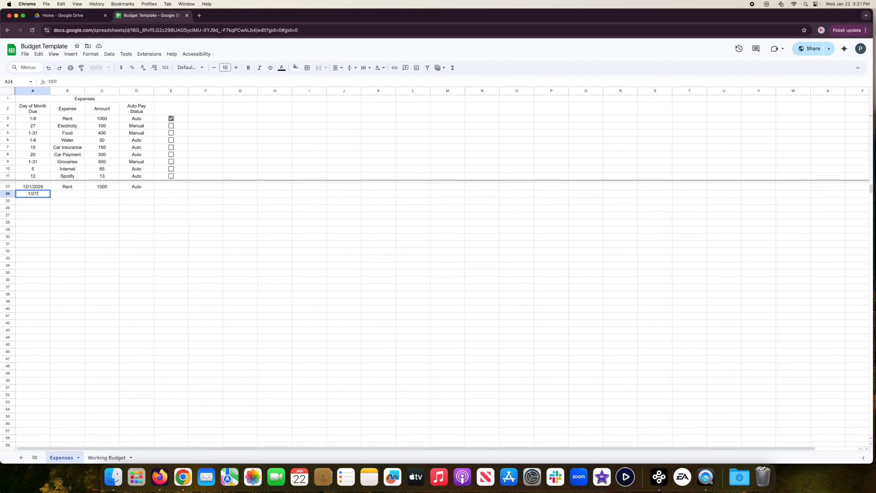
text(2025)
key(Return)
text(2/27/)
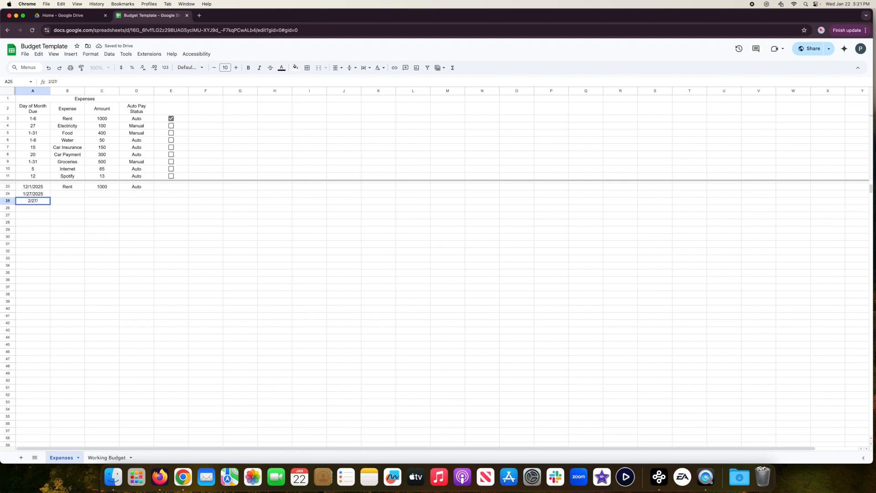
key(BackSpace)
text(/2025)
key(Return)
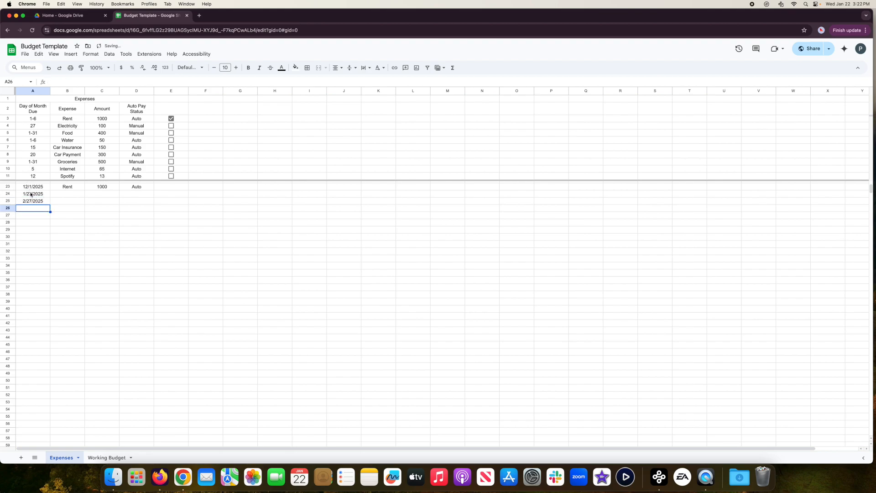
drag(40, 197, 41, 201)
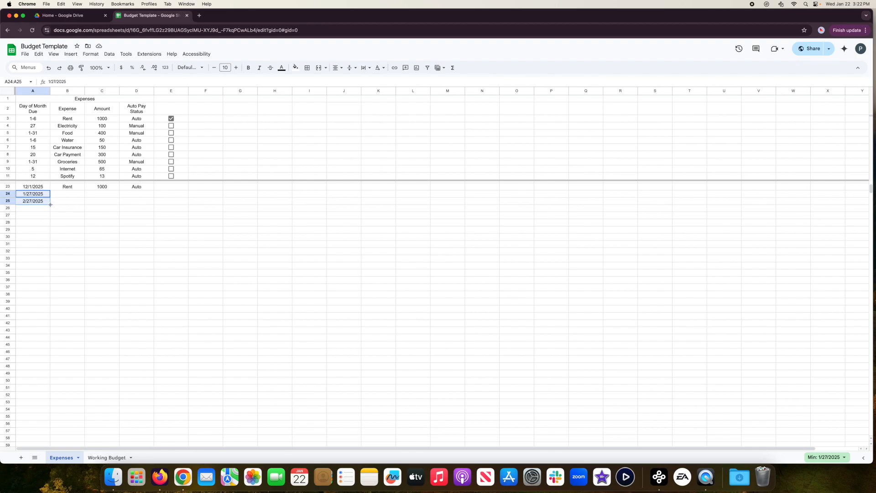
drag(51, 204, 51, 276)
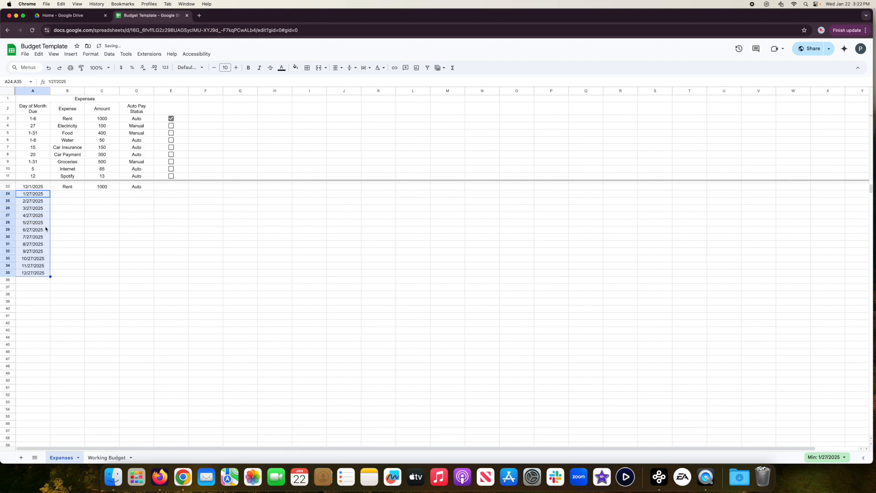
Enter Electricity with amount 100 and status Auto in B24:D24 and fill the entry down through row 35
click(77, 196)
text(Electricity)
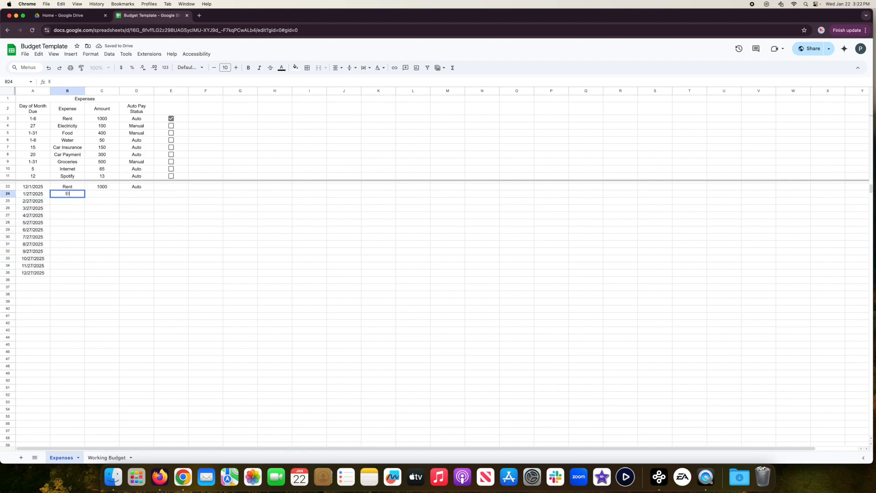
key(Tab)
text(100)
key(Tab)
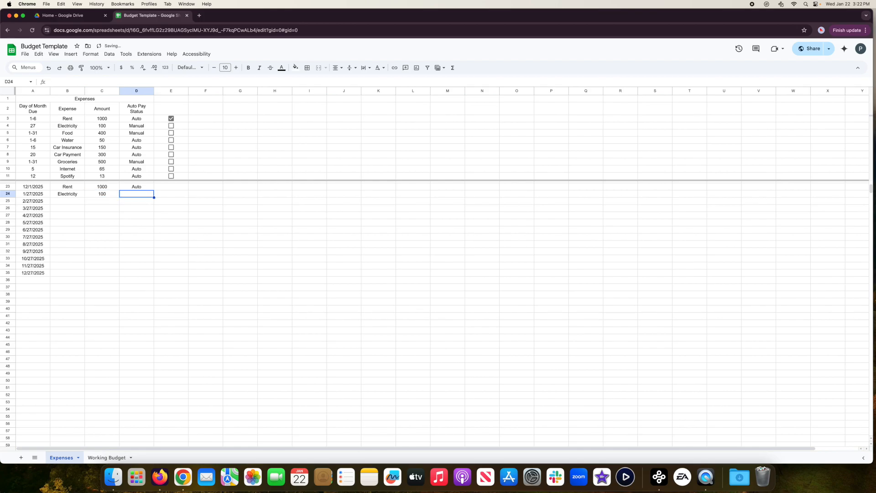
text(Auto)
key(Return)
drag(72, 194, 154, 274)
Enter 1/7/2025 and 2/7/2025 in A36:A37 as the starting dates of the monthly Food series
click(22, 277)
scroll(22, 277, down, 3)
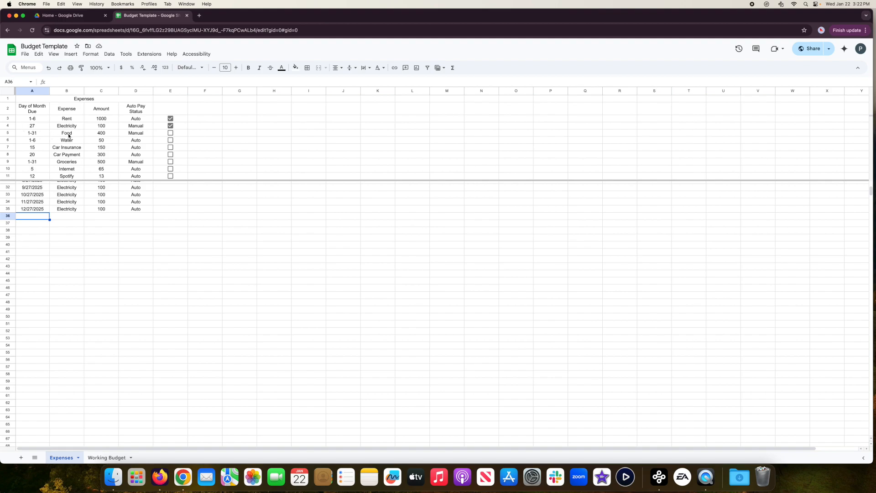
text(1/7/2025)
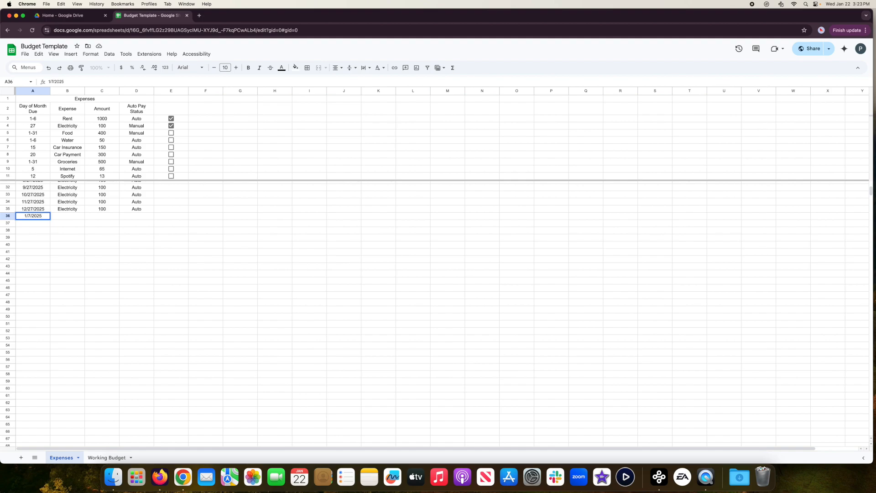
key(Return)
text(2/7/)
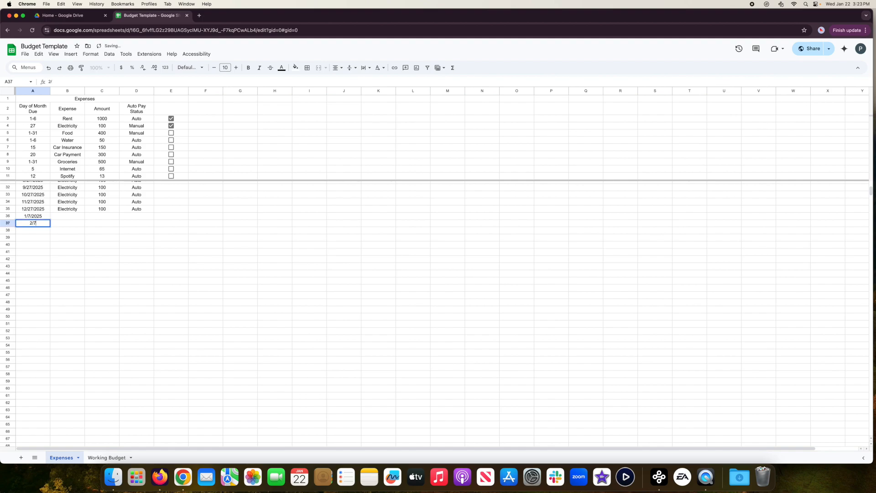
text(2025)
drag(39, 216, 41, 223)
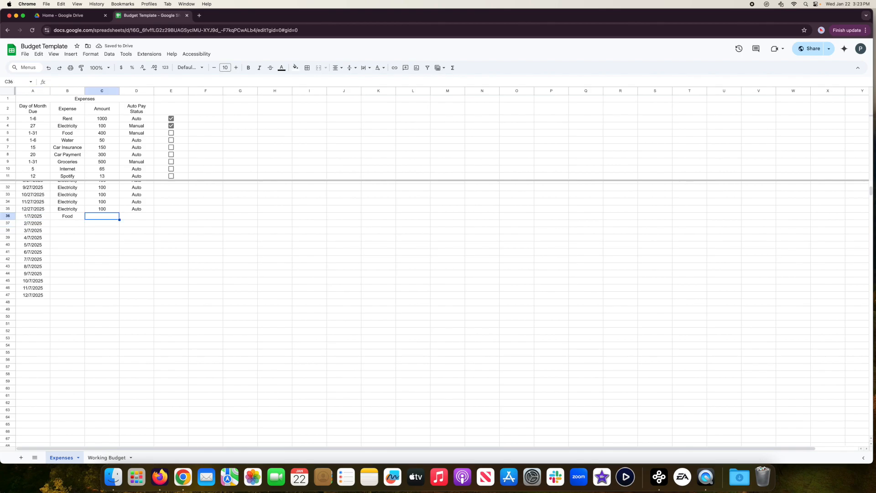
Give the Food entry in row 36 the amount 100 and status Manual, and fill it down through row 47
text(100)
key(Tab)
text(Manual)
key(Return)
drag(84, 216, 156, 294)
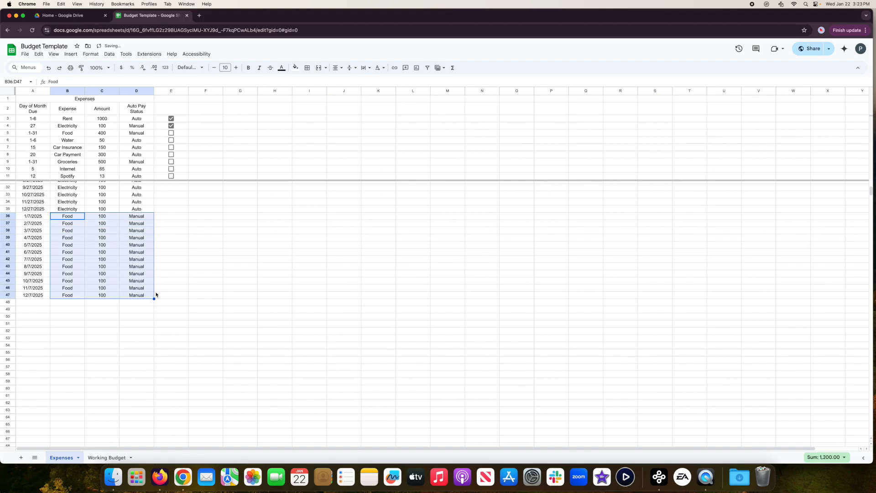
Continue the Food dates with a series from 1/14/2025 in A48, and fill the monthly dates from 1/28/2025 in A72 down to row 83
scroll(127, 319, down, 2)
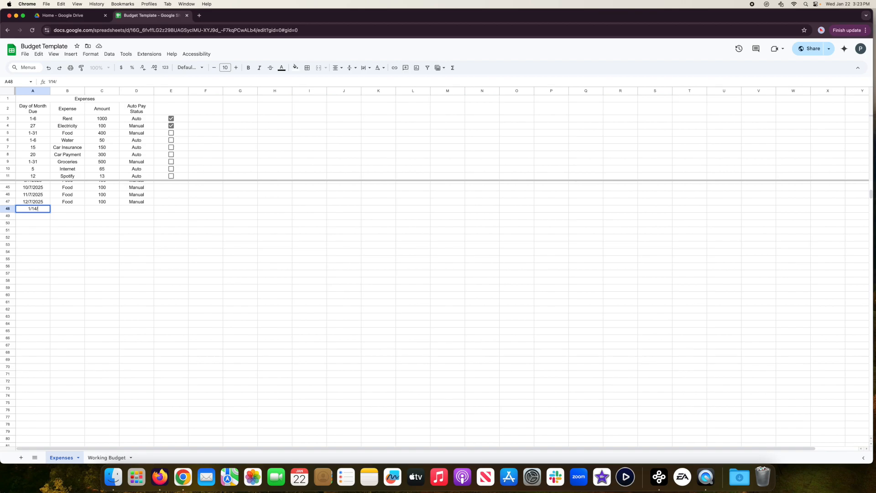
drag(49, 274, 49, 277)
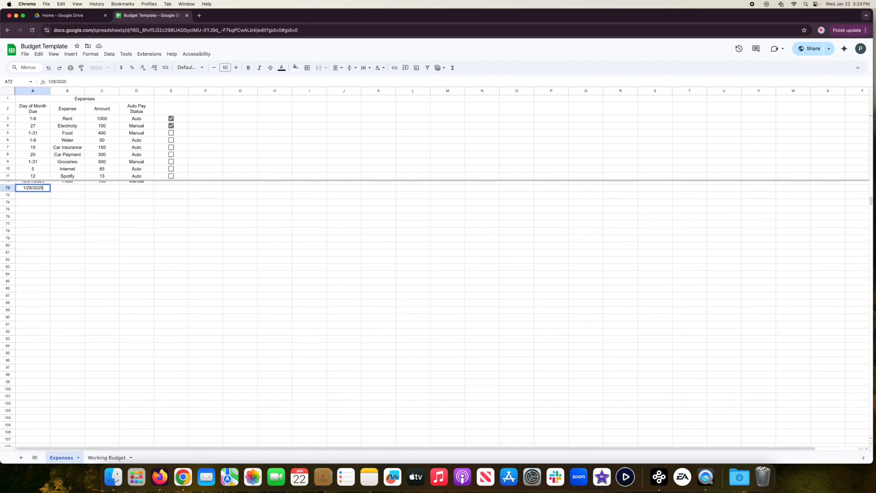
drag(49, 198, 49, 269)
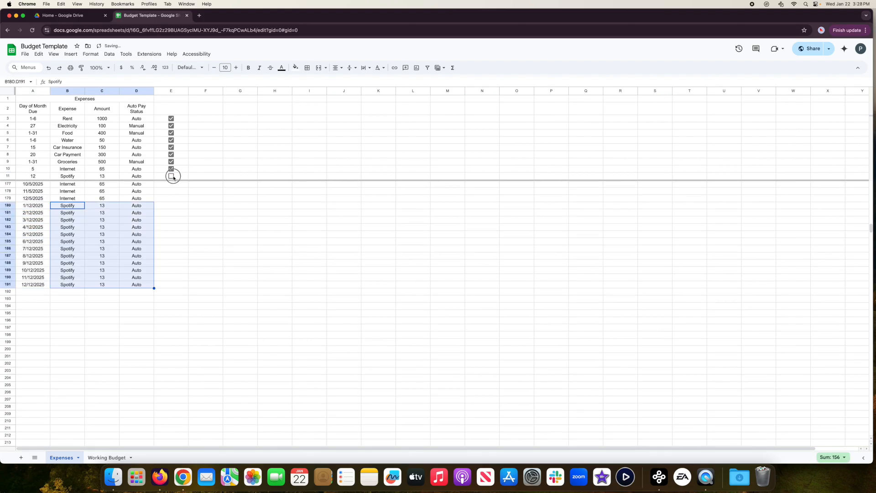
Check off Spotify in E11 and look over the dated expense entries from row 12 down
click(172, 176)
scroll(155, 288, up, 20)
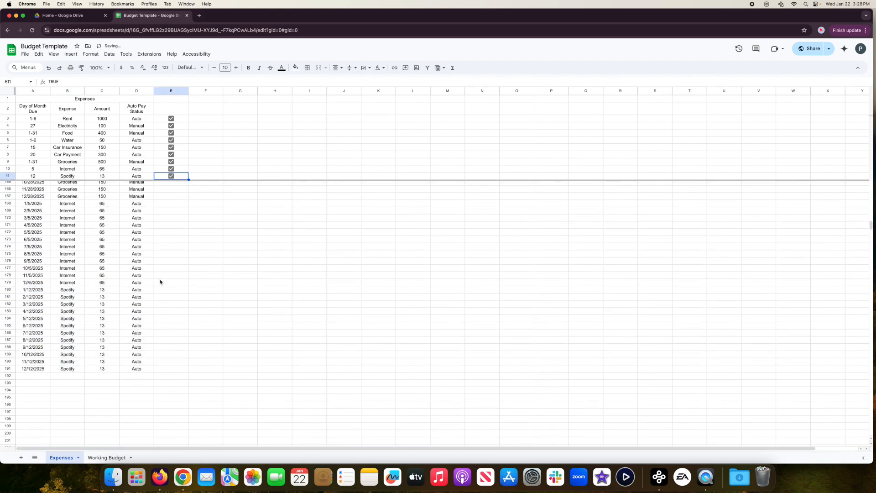
scroll(160, 282, up, 10)
scroll(159, 283, down, 20)
scroll(159, 284, down, 15)
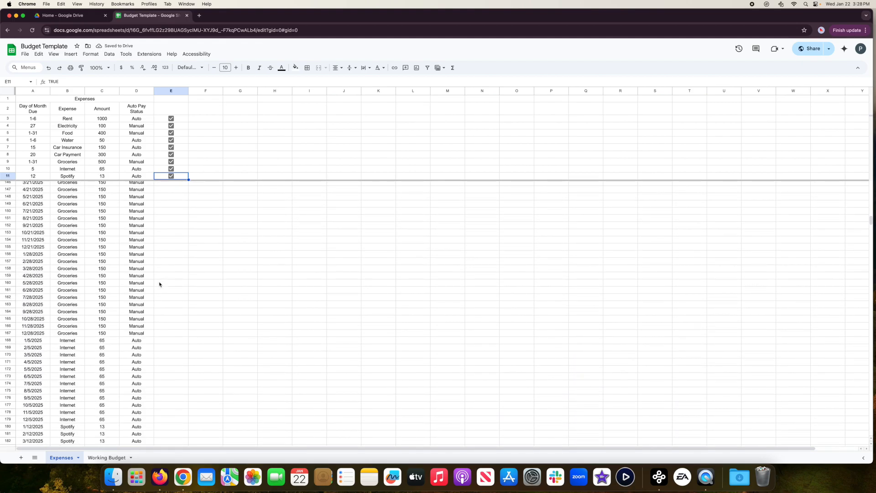
scroll(159, 284, up, 20)
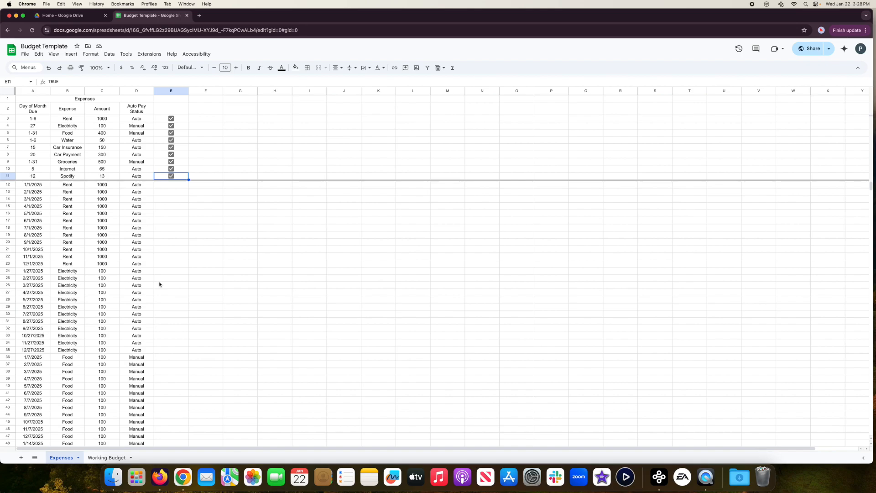
Below the last Spotify entry, enter 1/14/2025 and 1/28/2025 in A192:A193 and fill the biweekly dates down to A217
scroll(159, 284, down, 20)
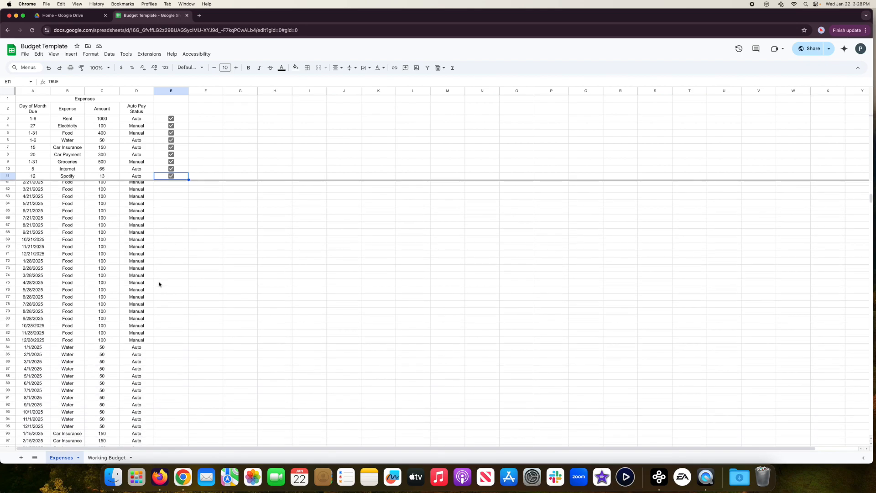
click(36, 197)
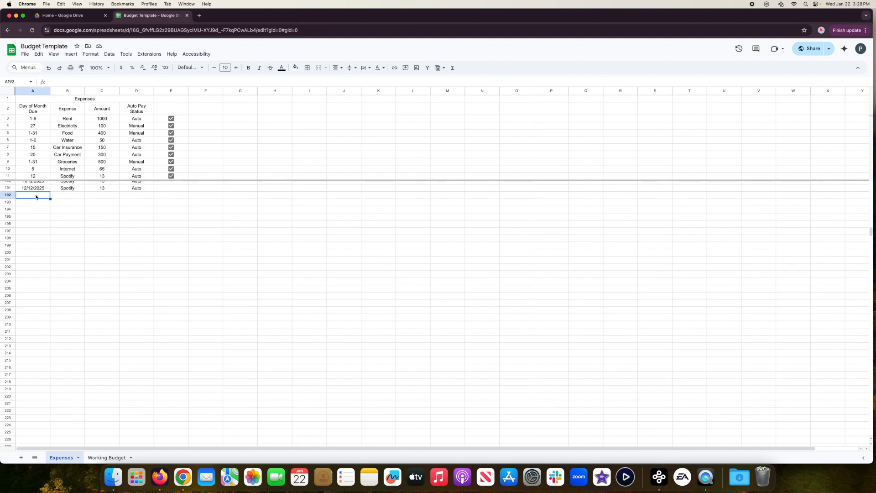
text(1/14/2025)
key(Return)
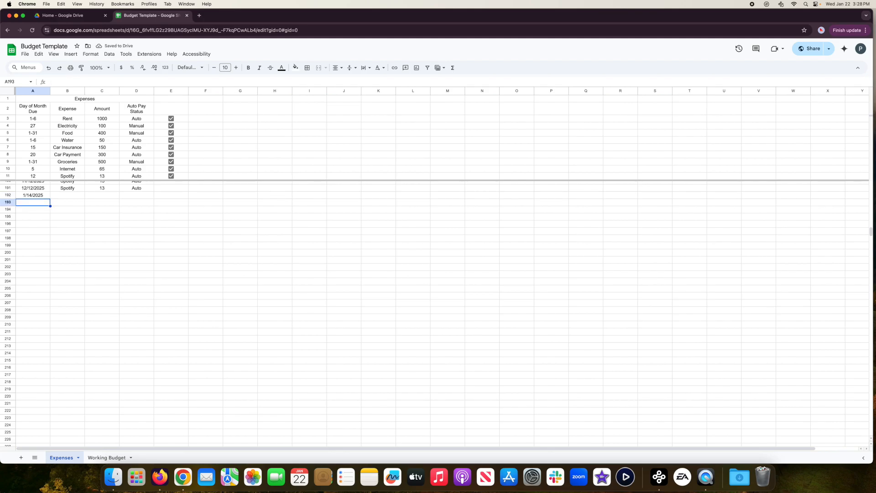
text(1/28/2025)
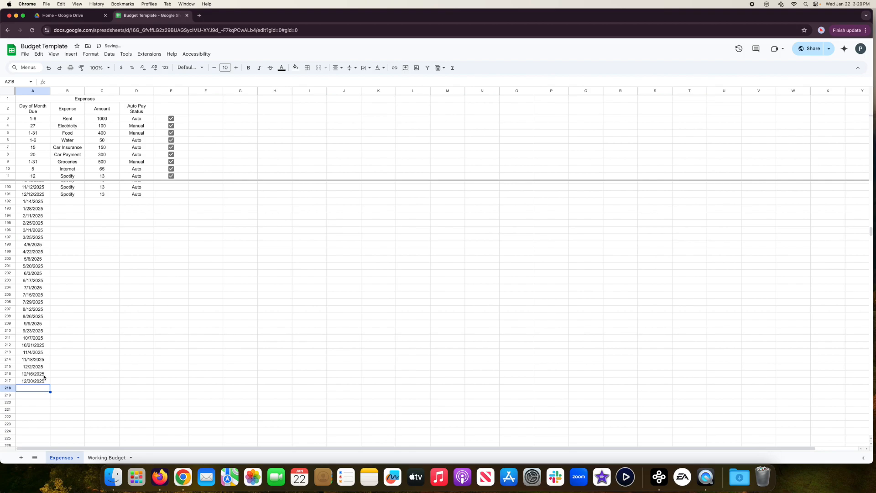
Label row 192 Paycheck with amount 1500 and status Auto, and fill these values down through row 217
scroll(69, 313, up, 3)
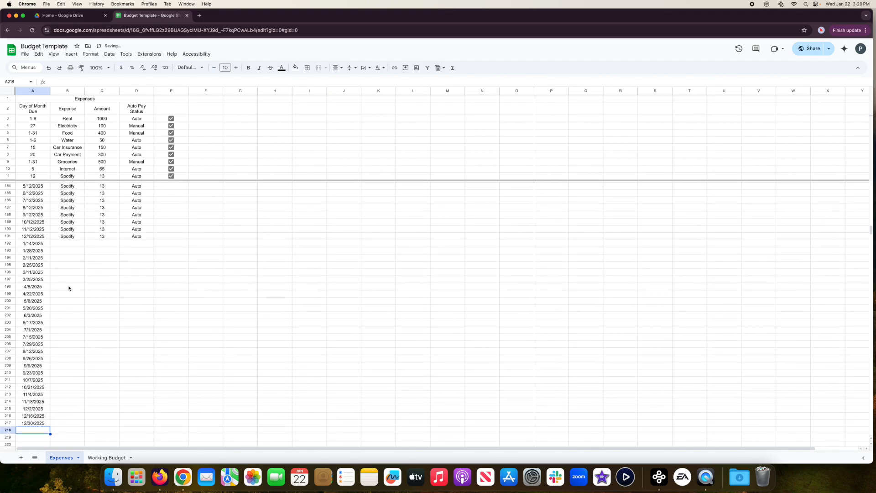
click(68, 244)
text(Paycheck)
key(Tab)
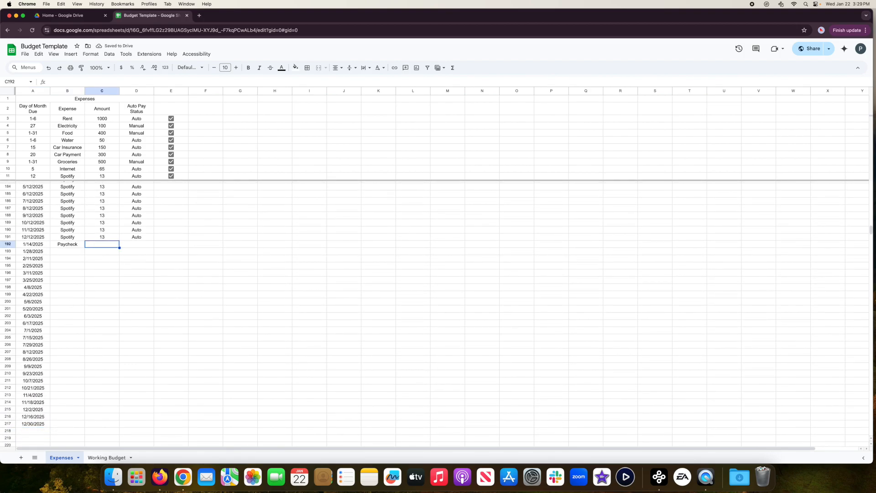
text(1500)
key(Tab)
text(Auto)
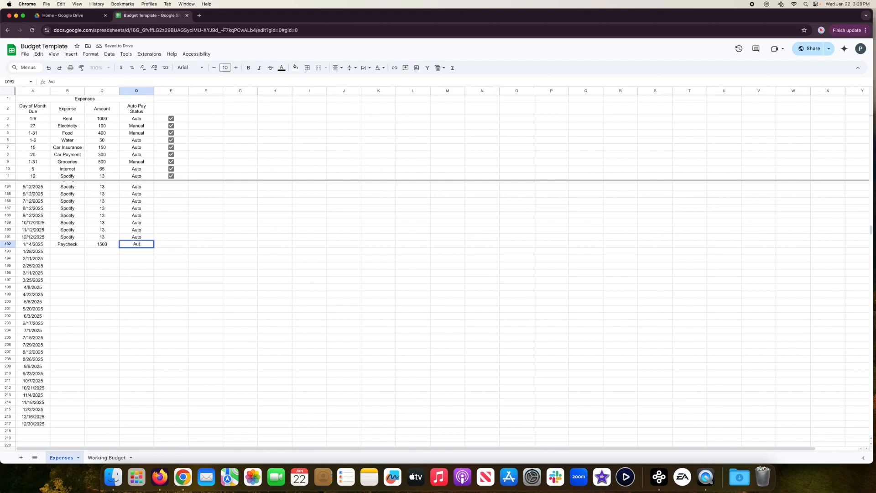
key(Return)
drag(70, 245, 154, 422)
drag(154, 423, 153, 423)
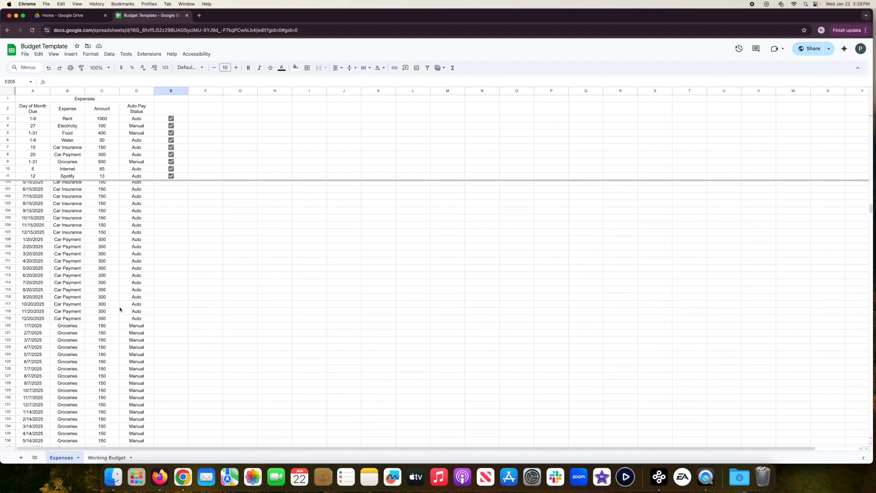
Copy all dated entries in A12:D217 of the Expenses sheet
scroll(120, 310, up, 14)
drag(36, 183, 139, 187)
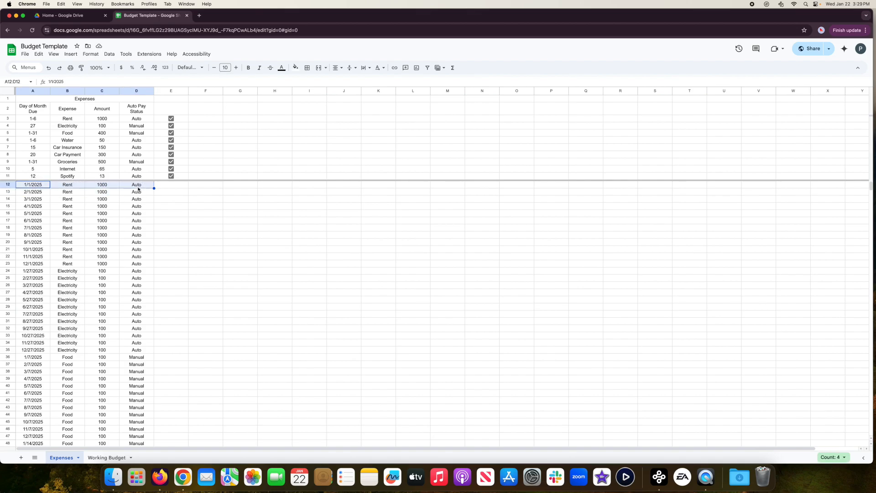
key(super+shift+Down)
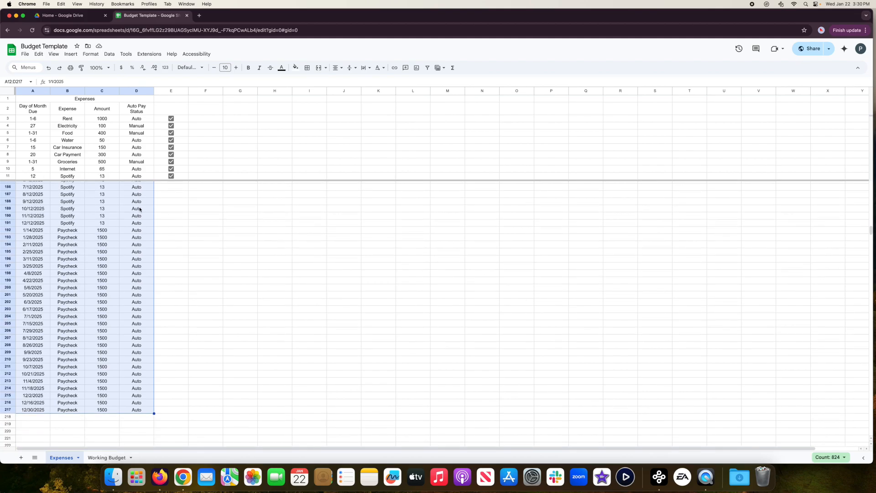
scroll(140, 209, down, 1)
key(super+c)
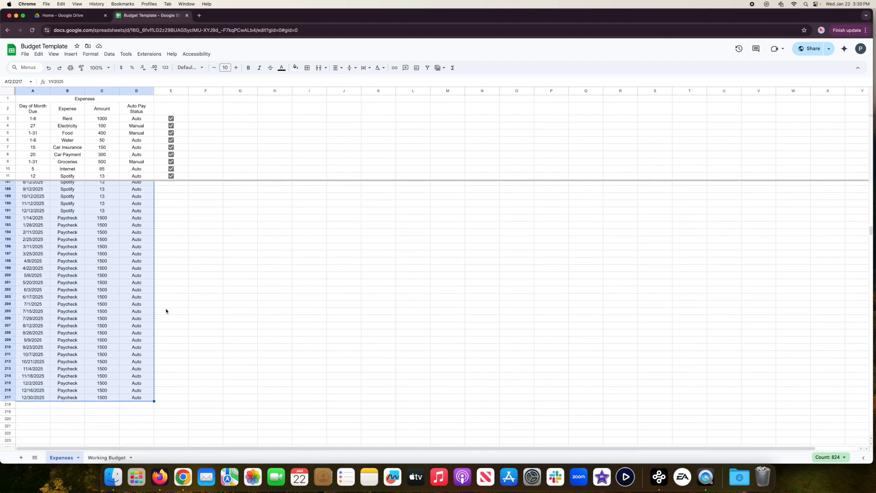
On the Working Budget sheet, enter the title Schedule of Expenses in A1 and paste the copied entries starting at A3
click(96, 457)
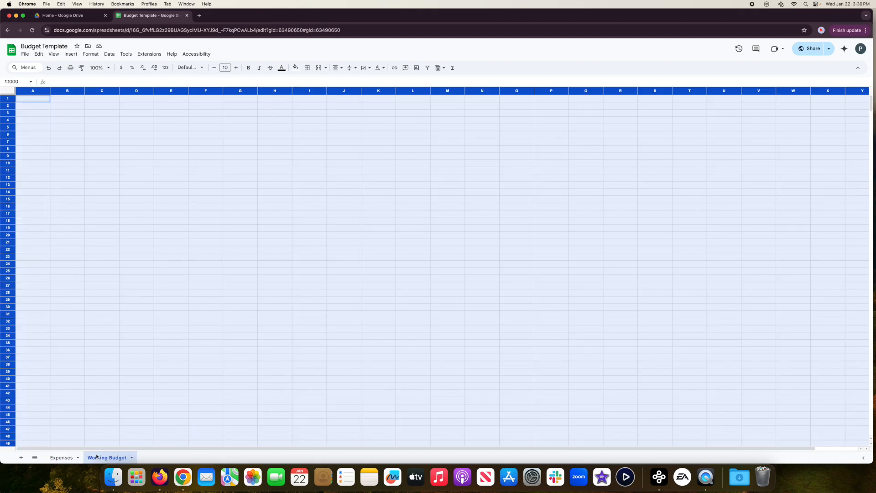
click(41, 99)
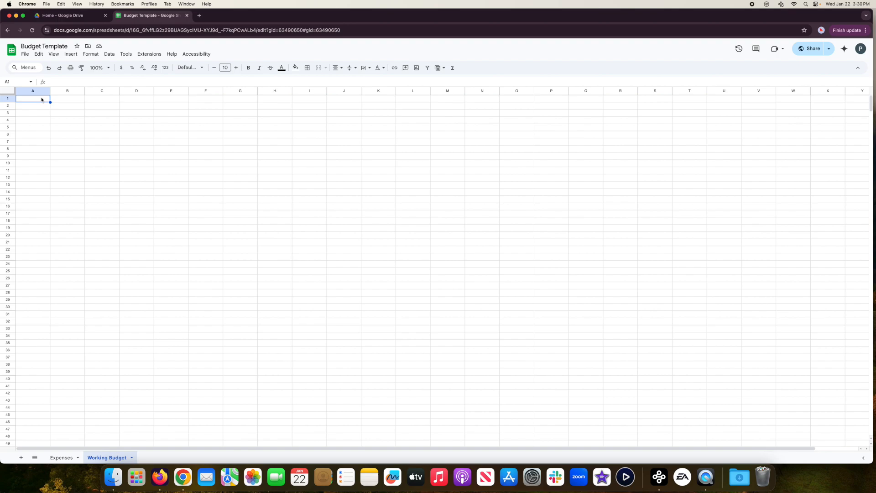
text(Schedule of Expenses)
key(Return)
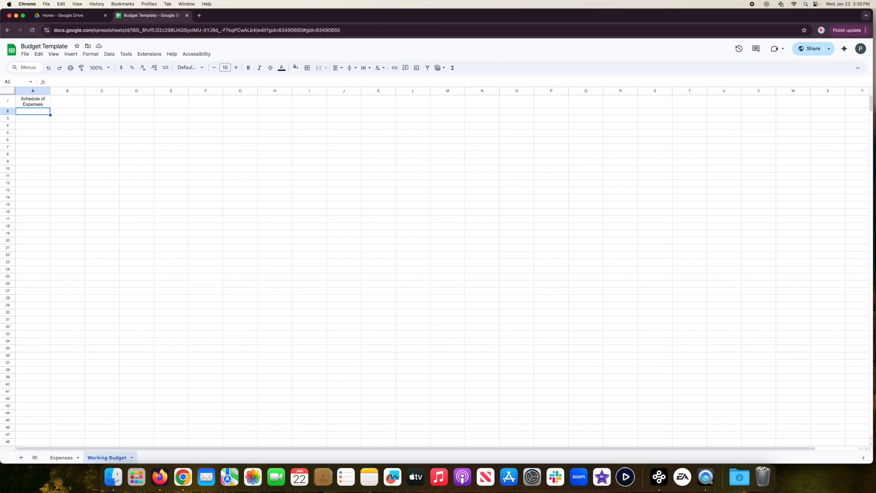
key(Down)
key(super+v)
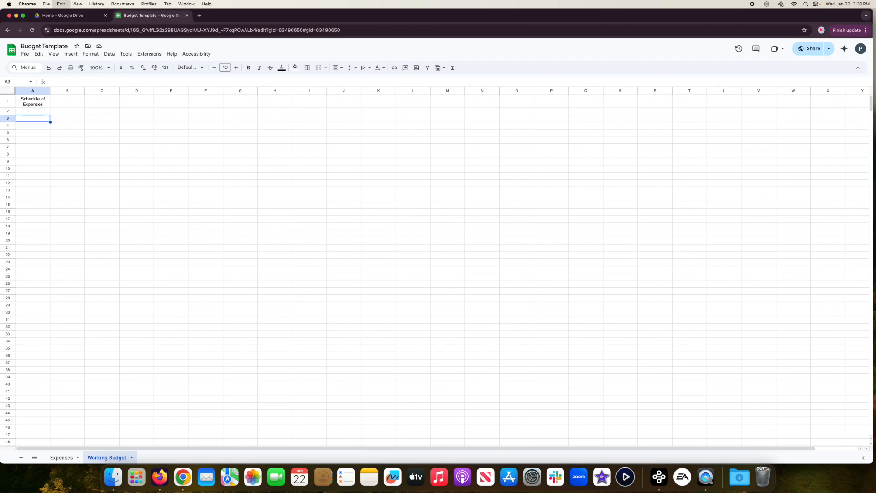
Enter the headings Date, Expense, Amount and Auto/Manual in A2:D2 and freeze the top two rows
click(46, 112)
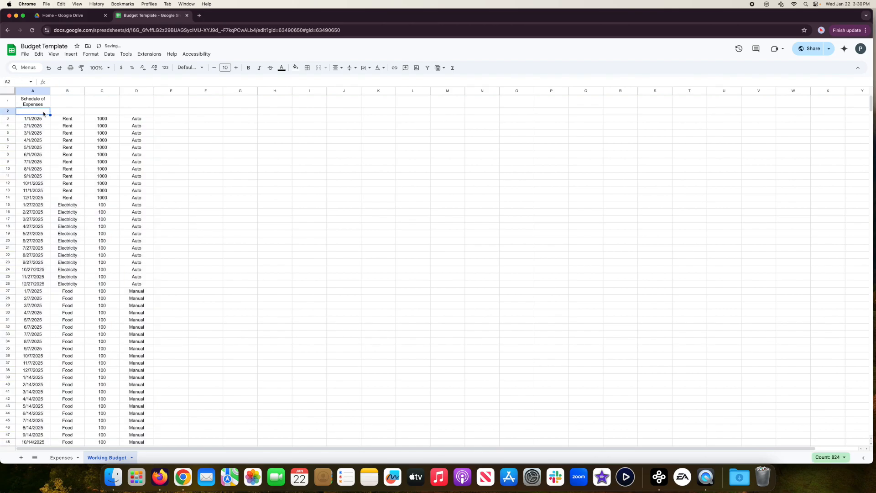
text(Date)
key(Tab)
text(Expense)
key(Tab)
text(Amount)
key(Tab)
text(Auto/Manaua)
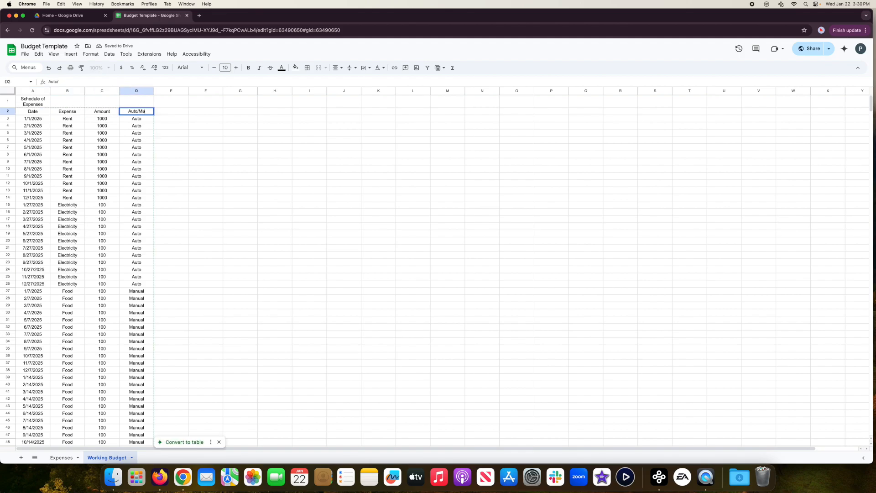
key(BackSpace)
key(BackSpace)
key(BackSpace)
text(ual)
key(Return)
drag(10, 95, 9, 116)
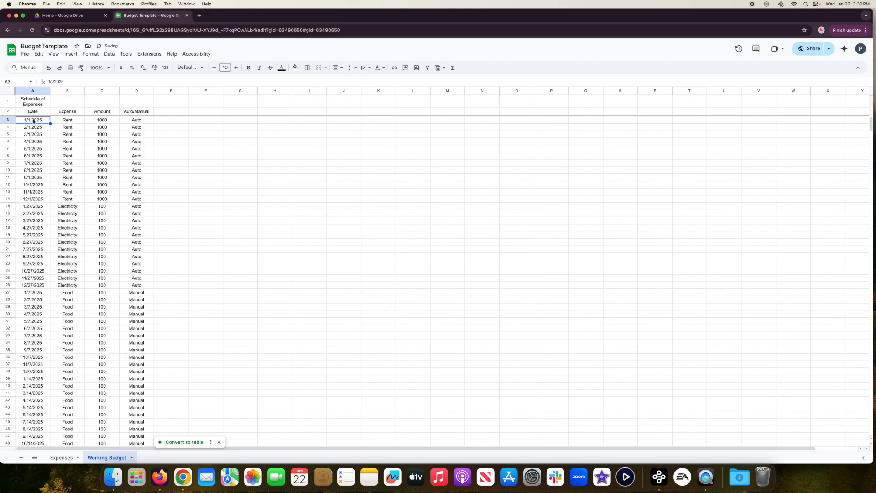
Add the heading Fixed/Flex in E2
key(super+shift+Right)
click(176, 120)
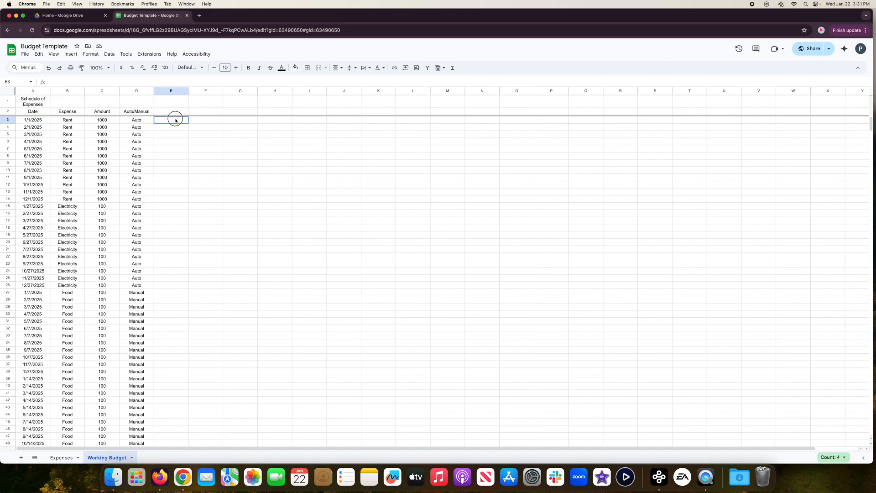
click(170, 111)
text(Fixed/Flex)
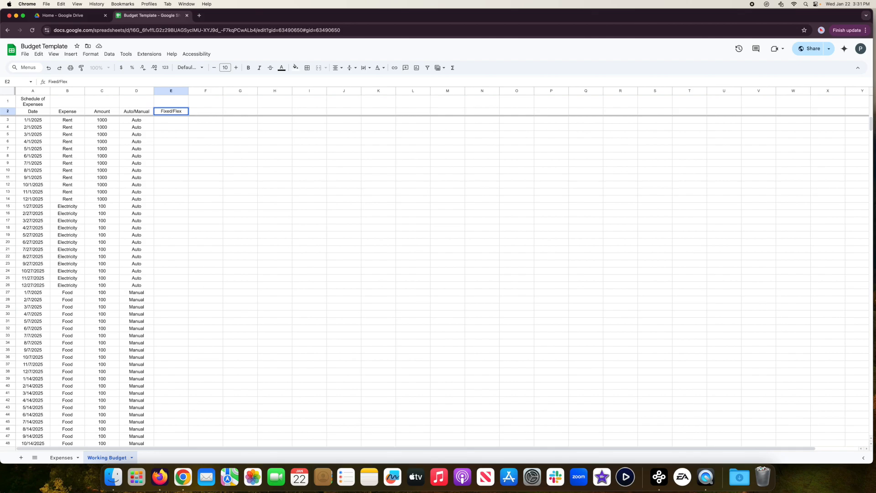
key(Return)
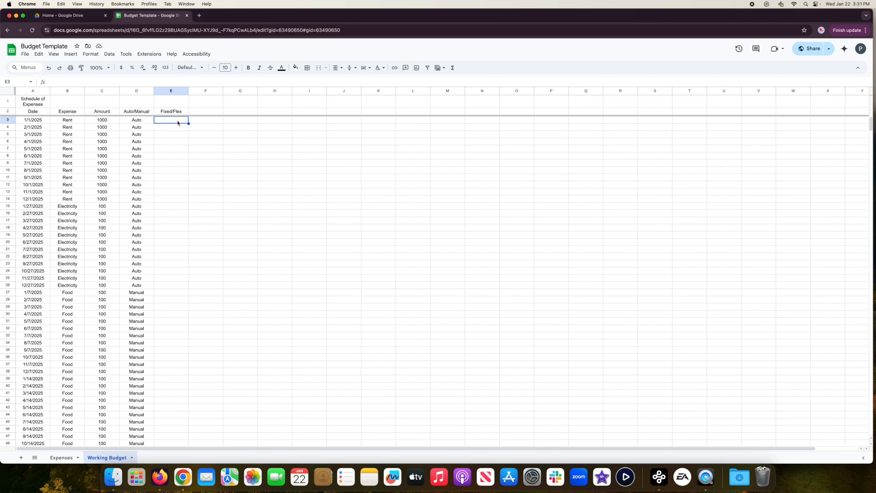
Mark the Rent entry in E3 as Fixed and fill it down through E14
text(Fixed)
key(Return)
click(185, 121)
drag(189, 123, 190, 198)
Mark the Electricity entry in E15 as Flex and fill it down through E26
click(183, 208)
text(Fe)
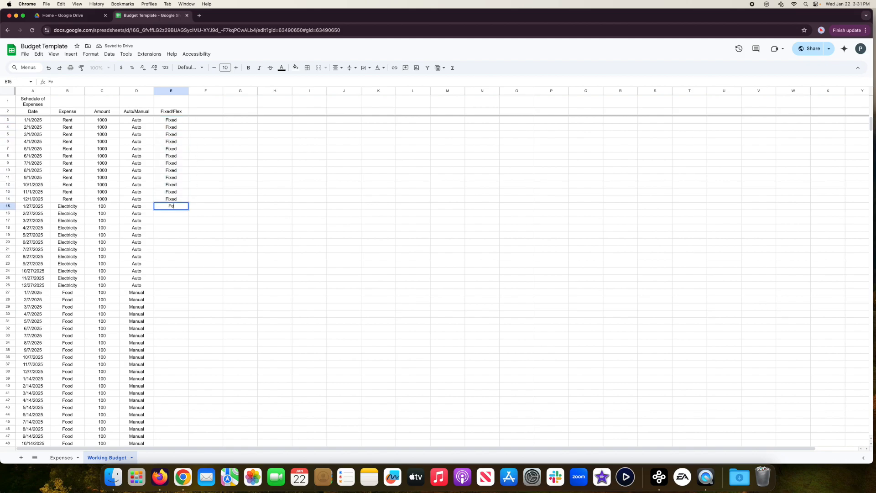
key(BackSpace)
text(lex)
key(Return)
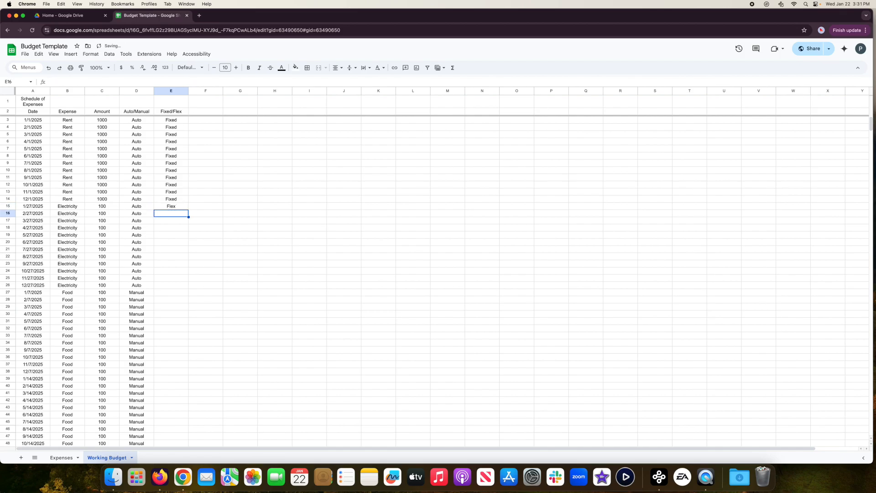
click(180, 208)
drag(189, 210, 189, 286)
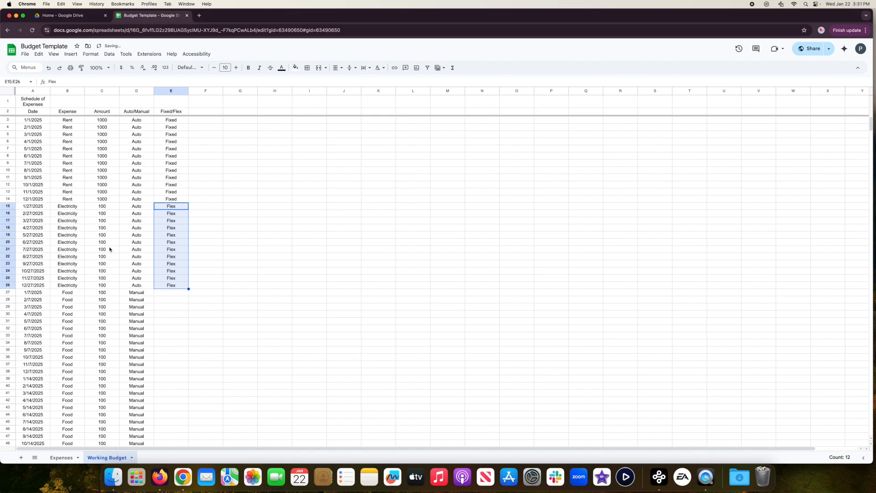
Fill column E for the remaining expenses through row 182, with Flex for Food, Water and Groceries and Fixed for Car Insurance, Car Payment, Internet and Spotify
scroll(189, 269, down, 3)
scroll(189, 270, down, 1)
drag(188, 221, 182, 388)
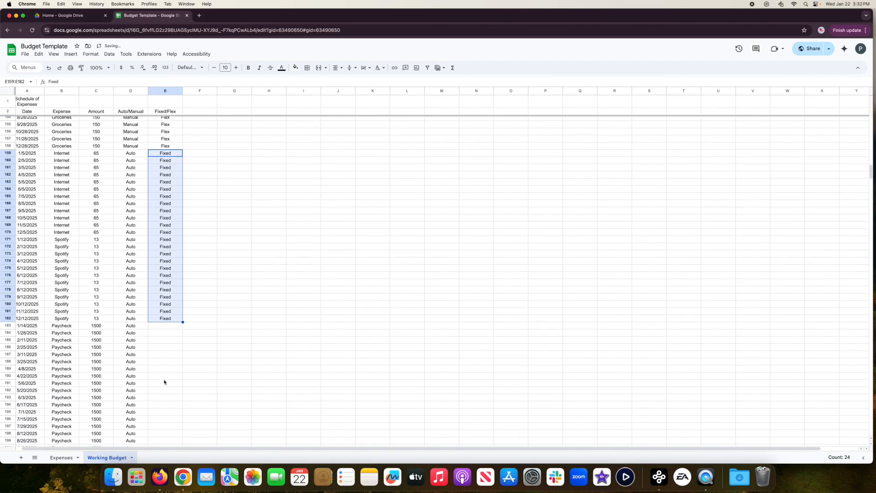
scroll(164, 383, down, 2)
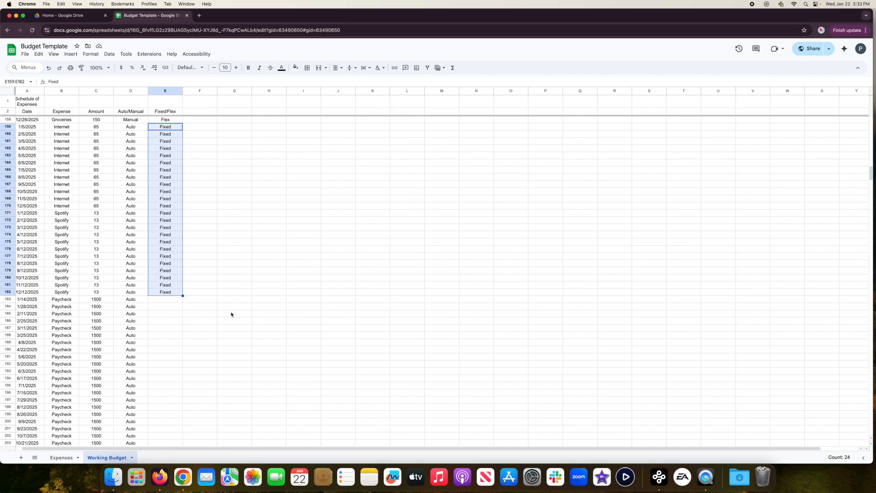
Sort A3:E208 by date in ascending order and merge the Schedule of Expenses title across A1:E1
scroll(204, 313, down, 10)
scroll(204, 314, up, 20)
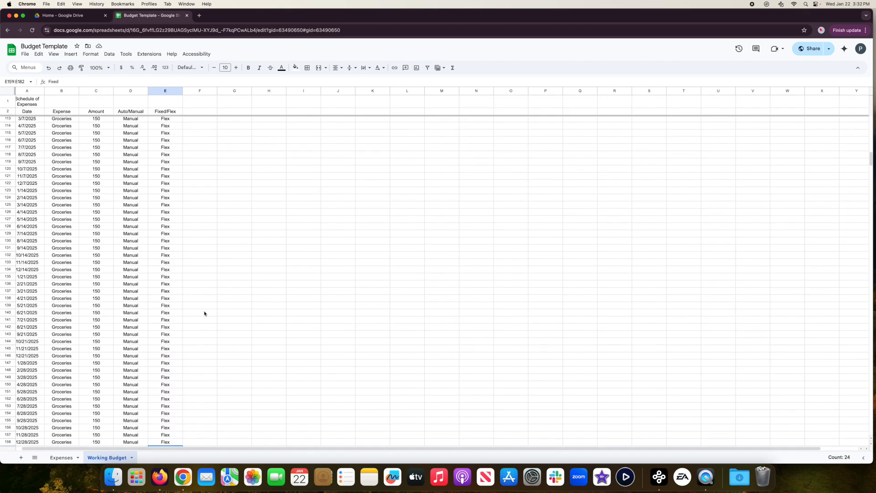
drag(29, 120, 167, 123)
key(super+shift+Down)
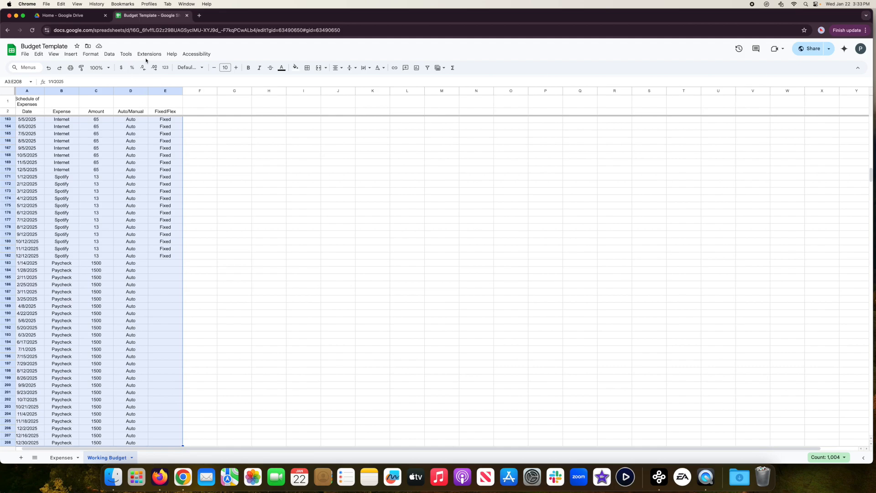
click(114, 55)
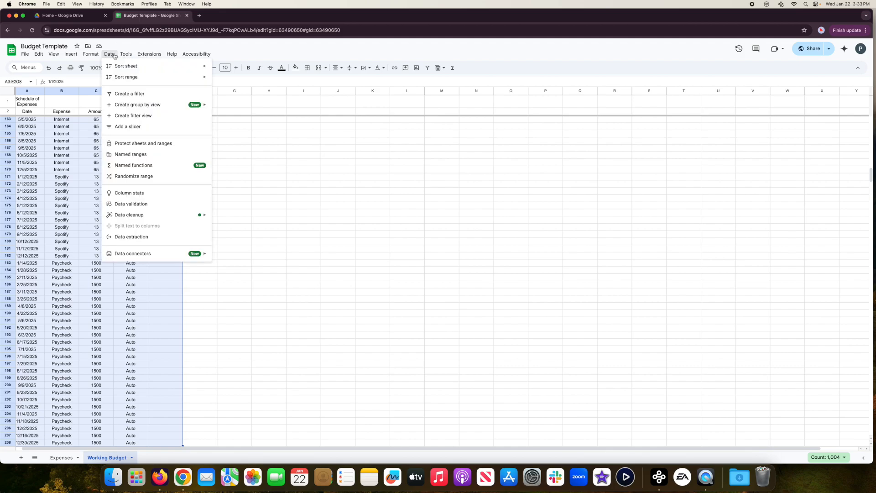
mouse_move(130, 78)
click(240, 79)
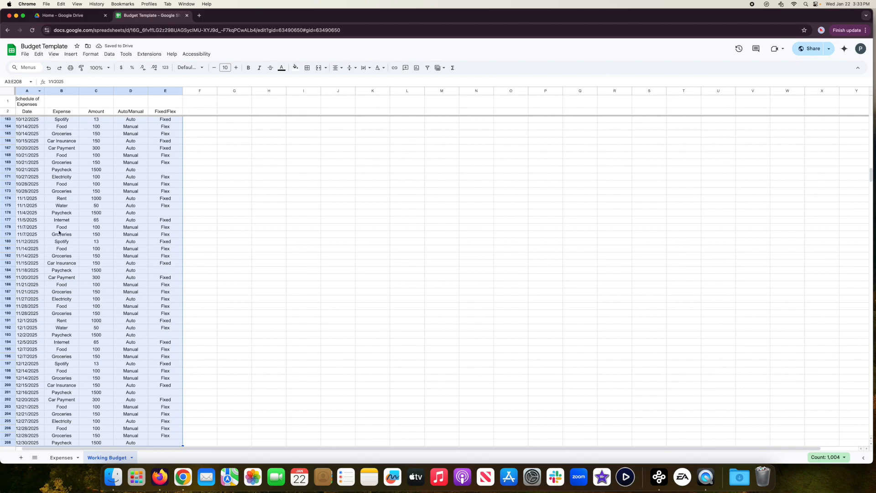
scroll(53, 226, up, 20)
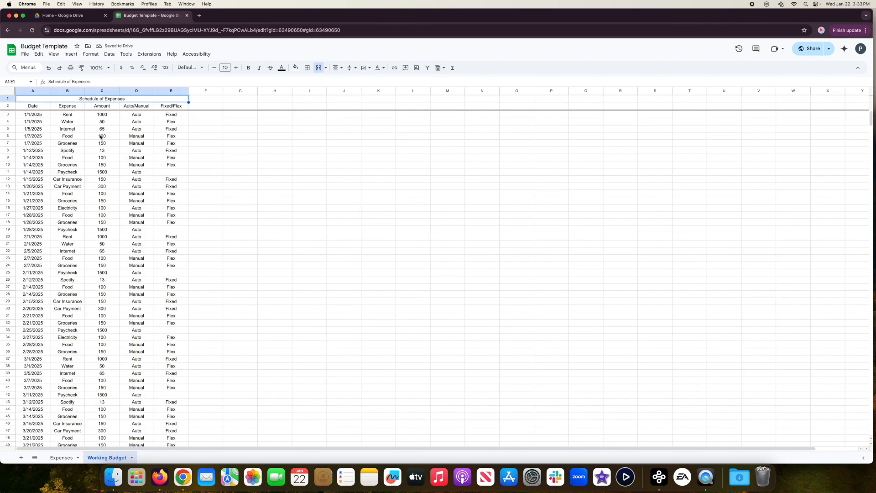
drag(177, 175, 177, 176)
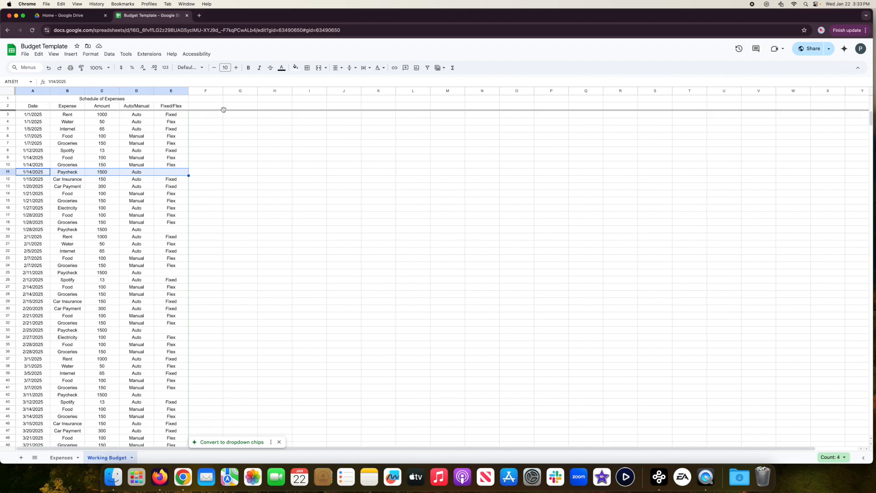
Enter the title Money in Accounts in G1 of the Working Budget sheet
click(243, 100)
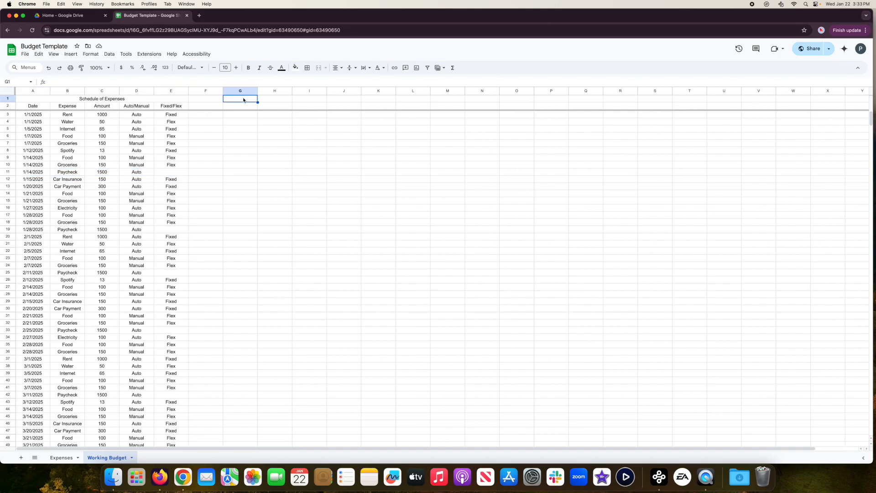
text(Money in accounts)
key(Return)
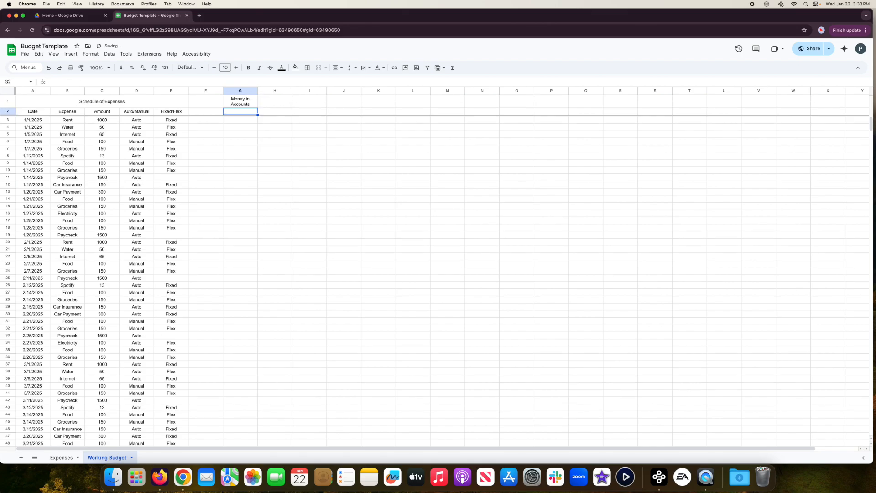
Enter the headers Checking, Savings, Alt. Checking and Cash in G2:J2 and merge the Money in Accounts title across G1:J1
text(Checking)
key(Tab)
text(Savings)
key(Tab)
text(Alt. Checking)
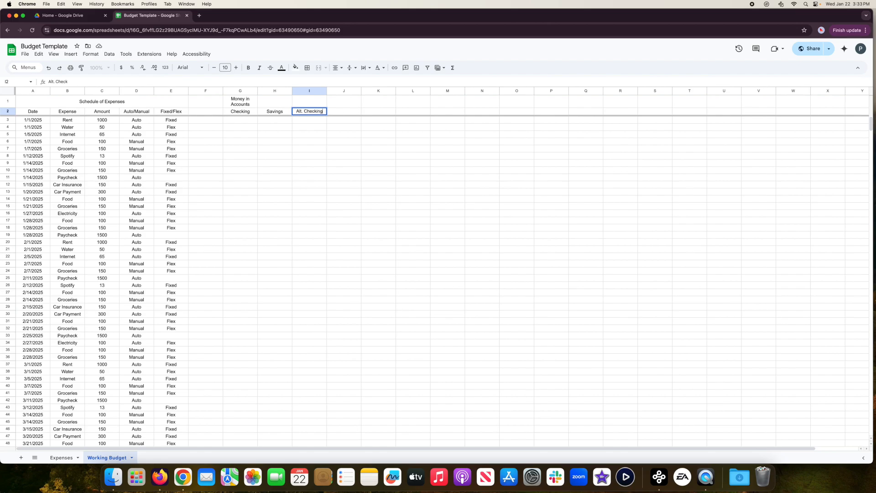
key(Tab)
text(Cash)
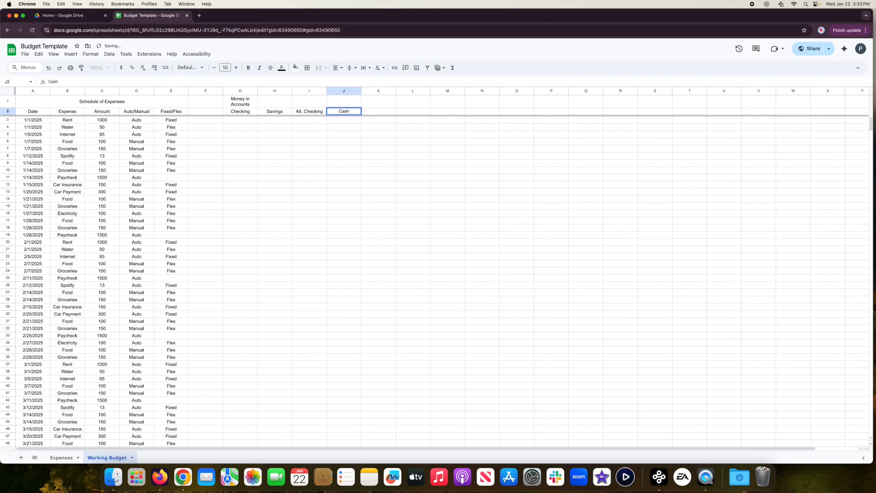
key(Return)
drag(242, 99, 328, 106)
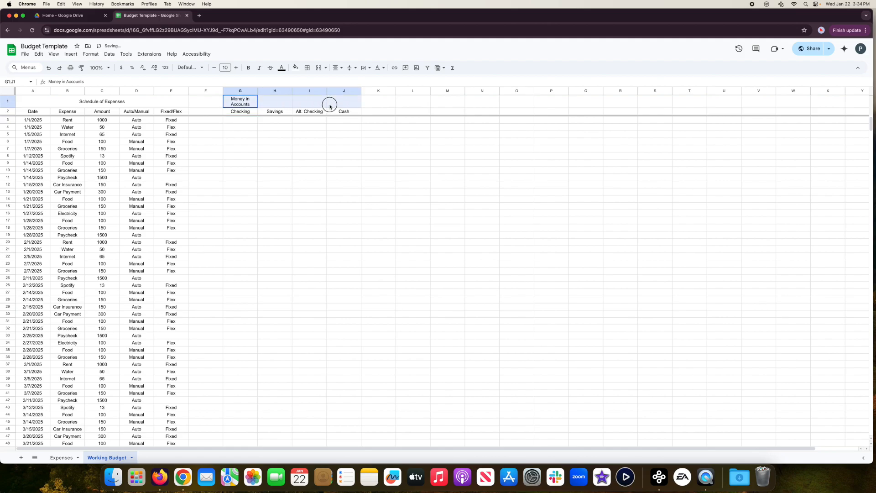
click(319, 68)
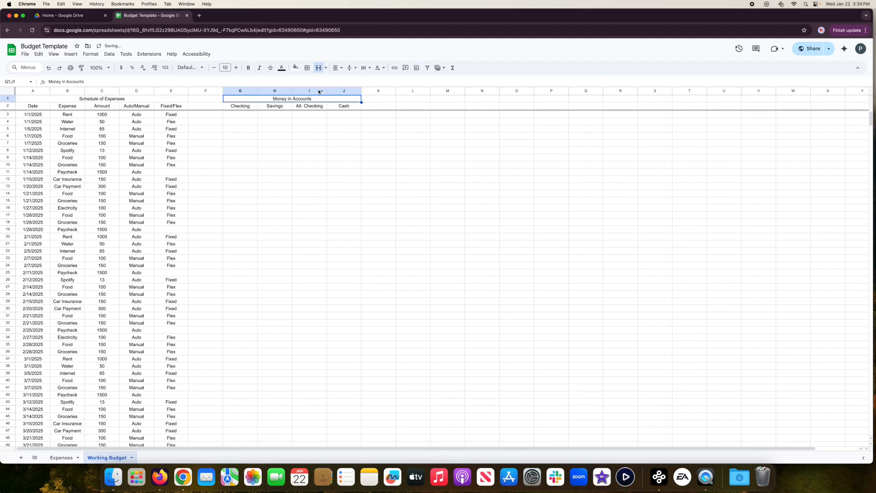
Enter the account balances in row 3: 1300 for Checking, 10000 for Savings, 400 for Alt. Checking and 300 for Cash
click(243, 115)
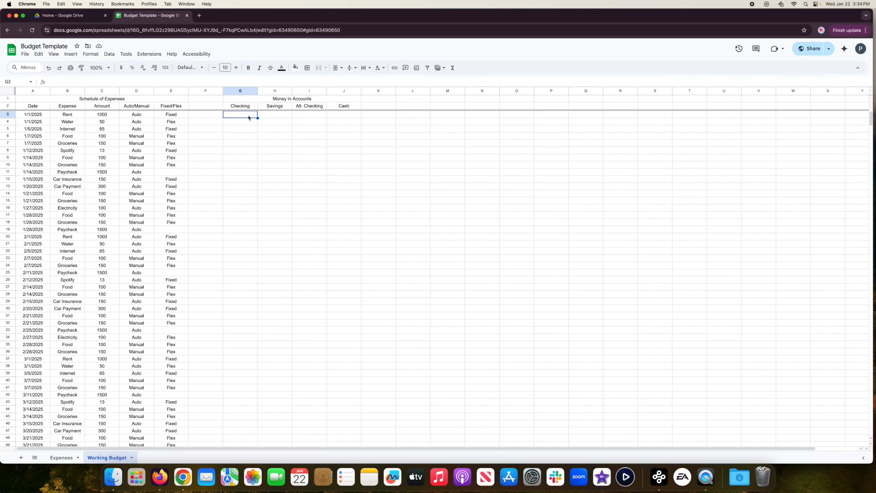
text(1300)
key(Tab)
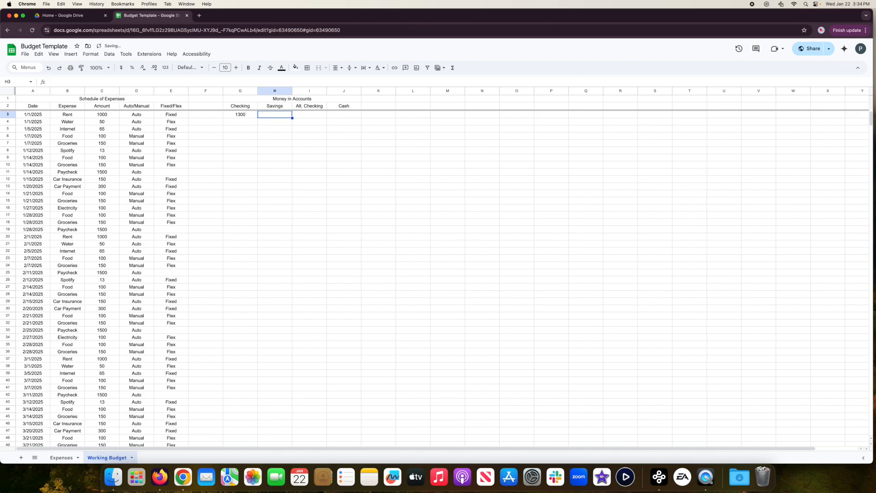
text(10000)
key(Tab)
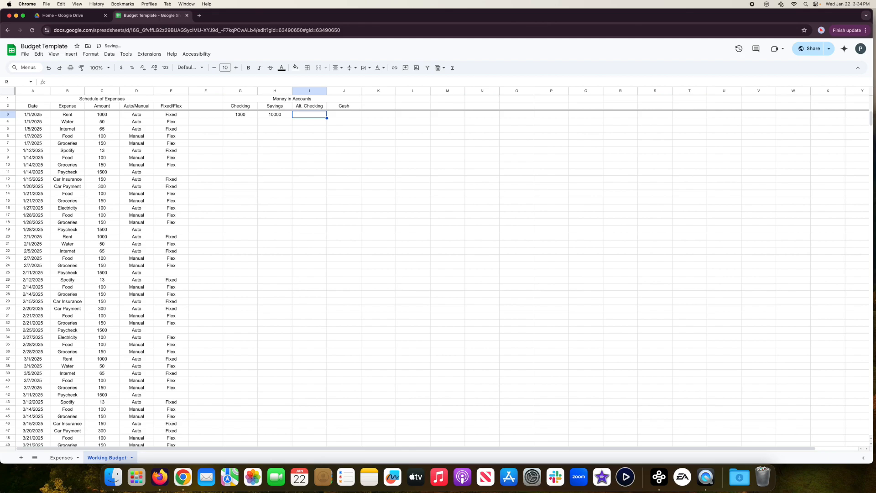
text(400)
key(Tab)
text(300)
key(Return)
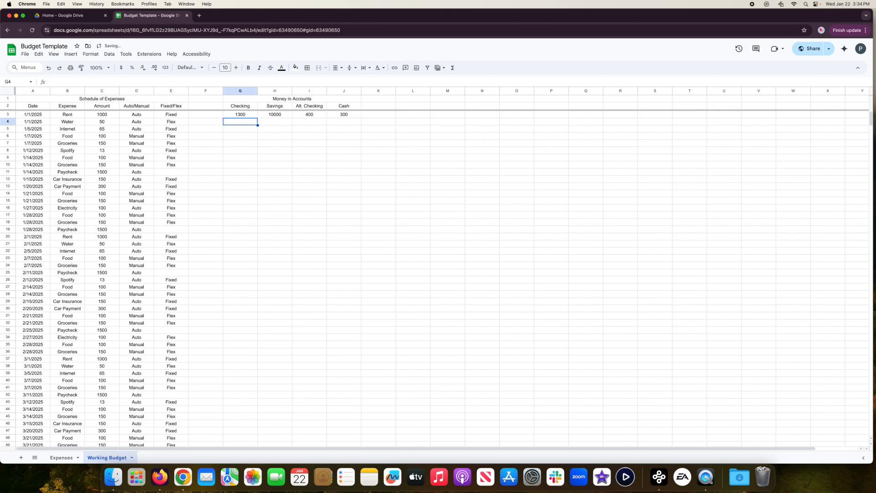
Add a Totals header in K2 and sum the account balances in K3 with =SUM(G3:J3)
click(379, 106)
text(Totals)
key(Return)
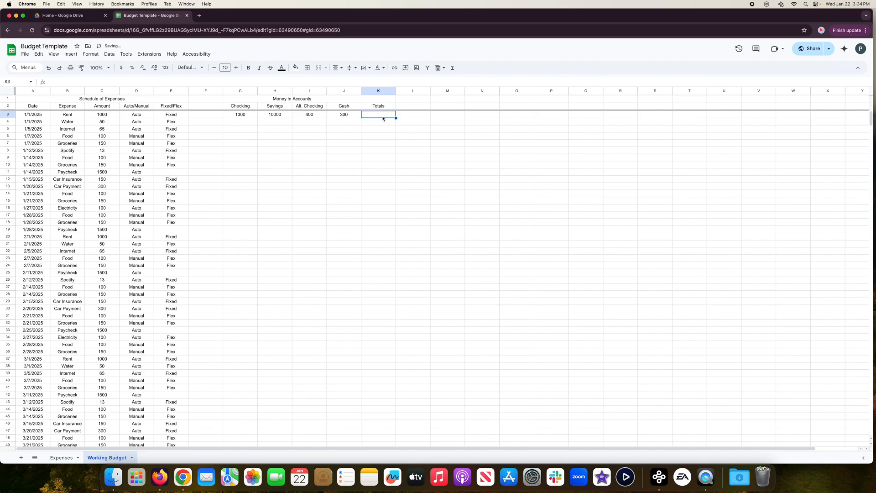
text(=)
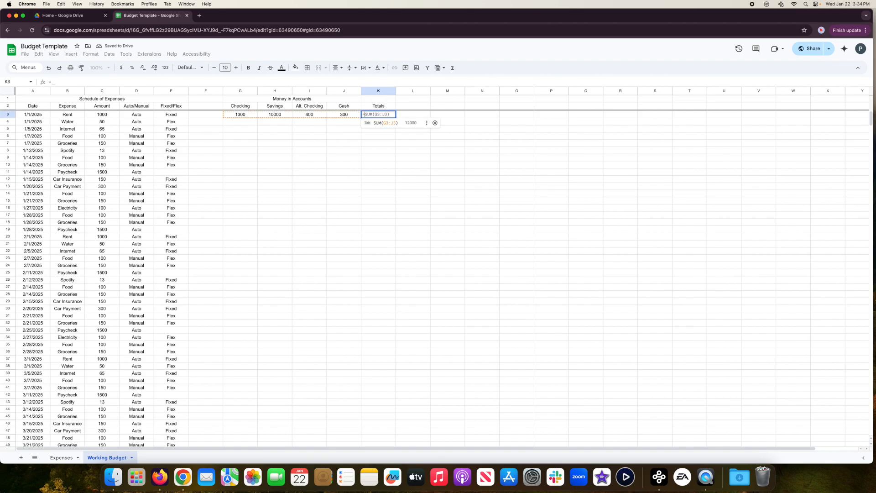
key(Tab)
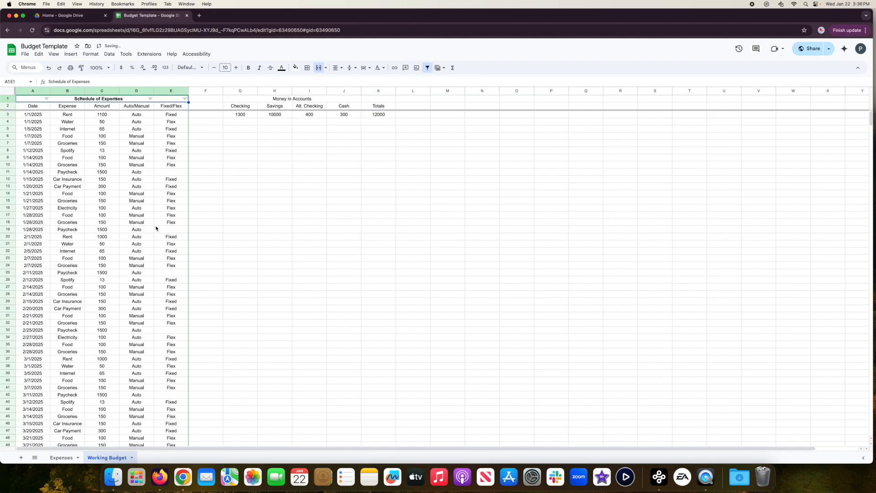
Remove the filter from the Schedule of Expenses columns
click(206, 144)
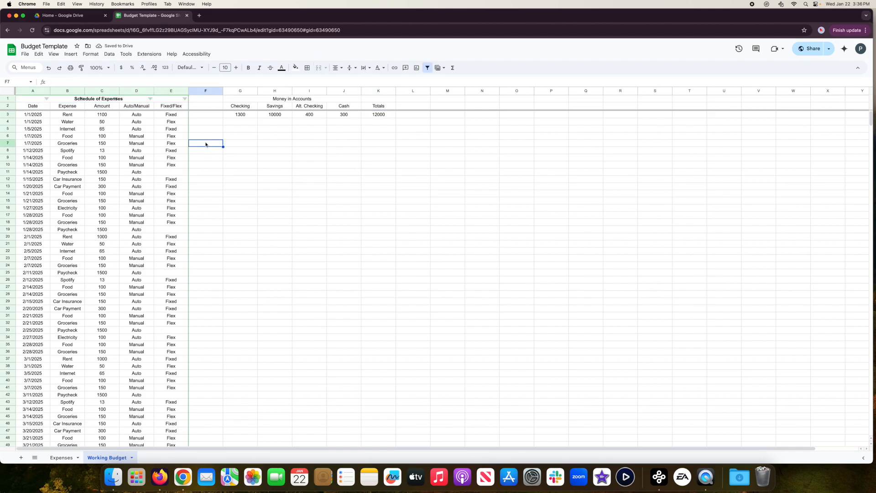
click(427, 68)
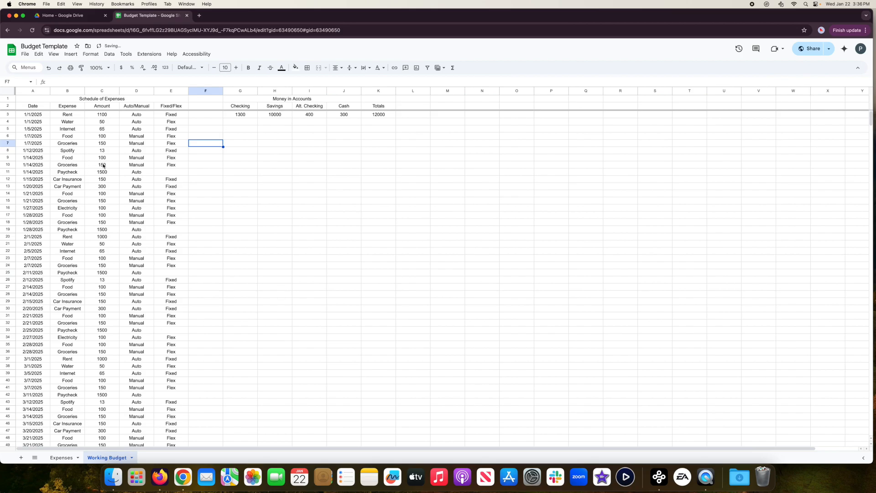
drag(68, 114, 164, 215)
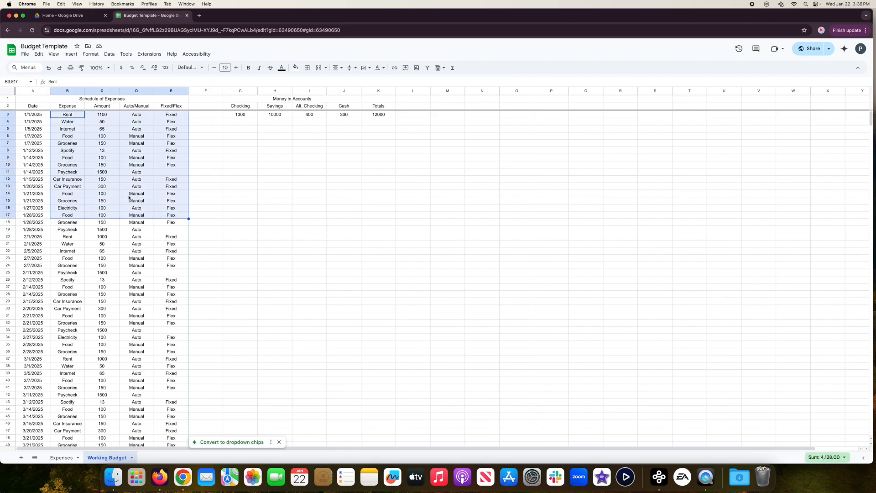
click(227, 175)
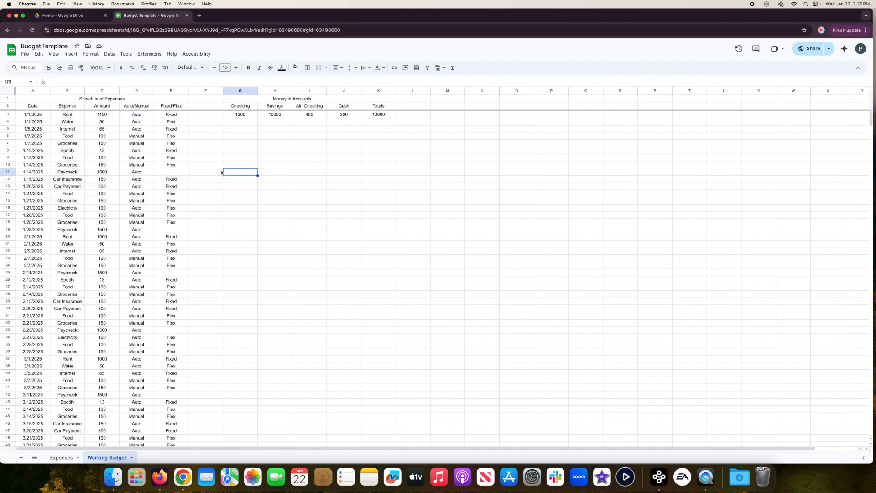
Add a conditional formatting rule to A3:E1000 that fills cells whose text is exactly Paycheck with bright green
click(35, 115)
drag(35, 116, 172, 118)
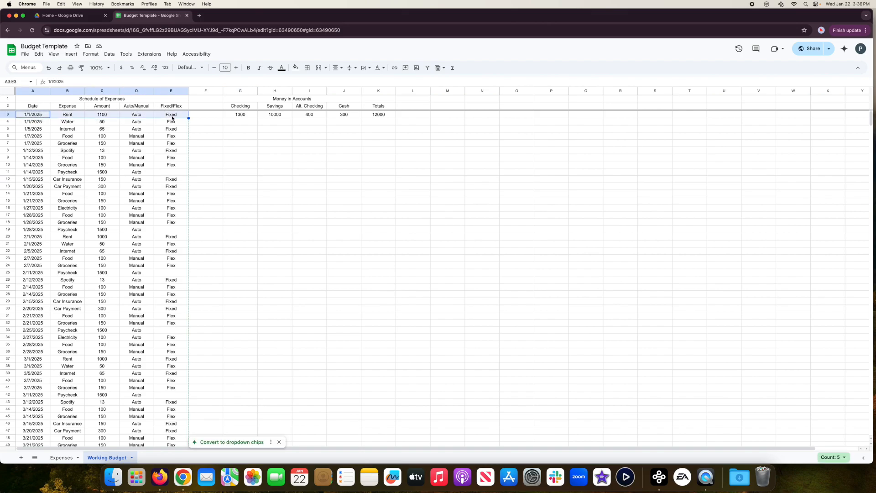
key(super+shift+Down)
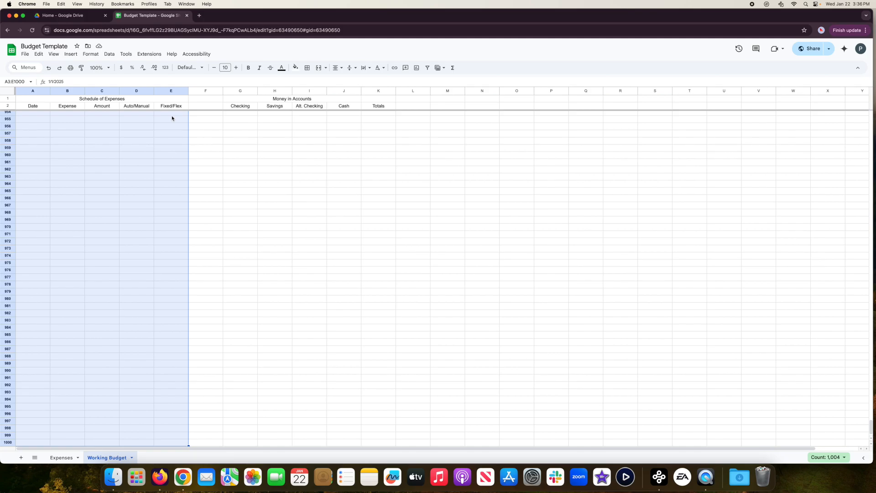
click(91, 54)
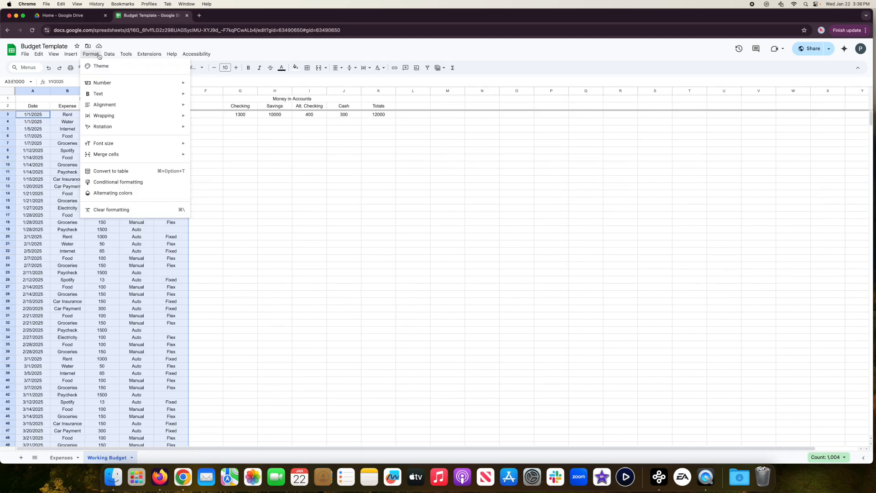
click(130, 182)
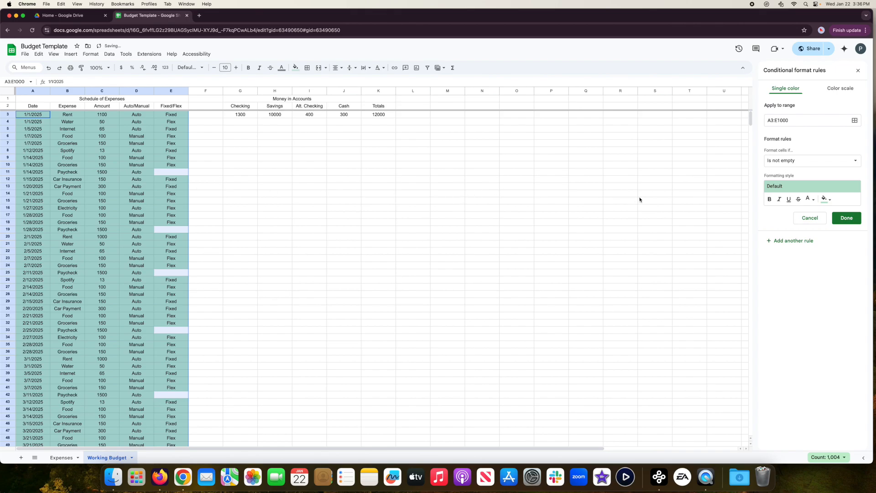
click(854, 163)
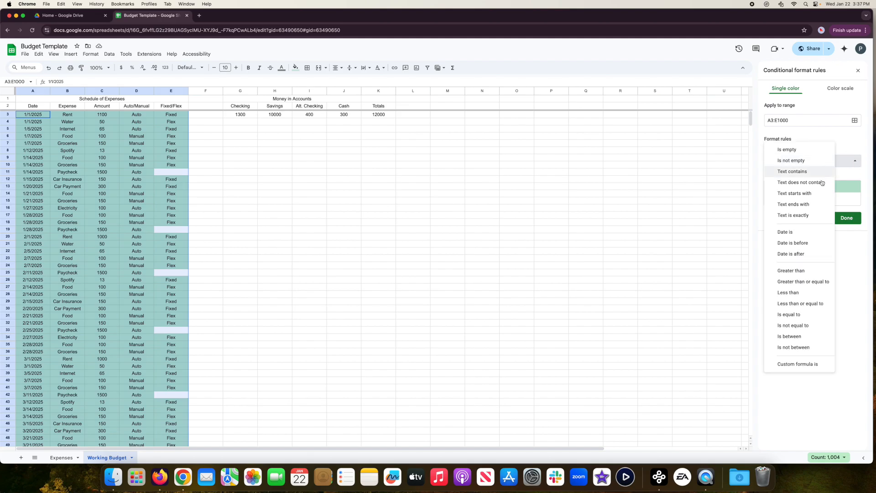
click(808, 216)
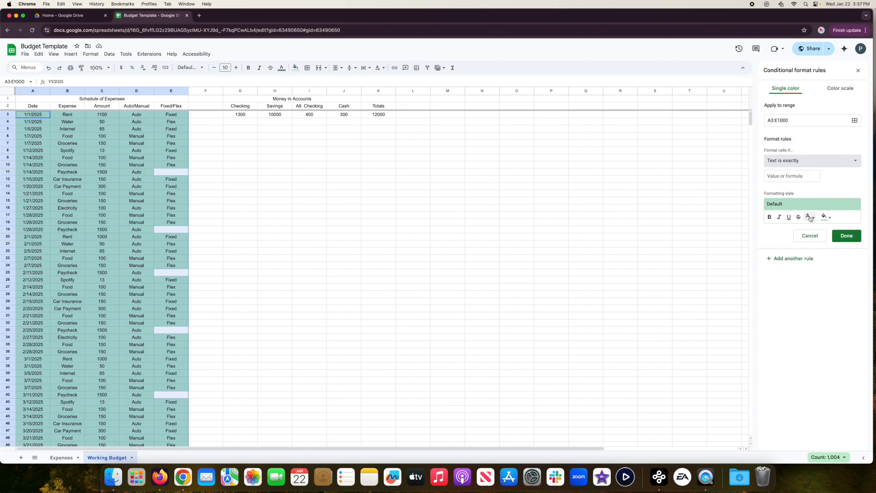
click(791, 177)
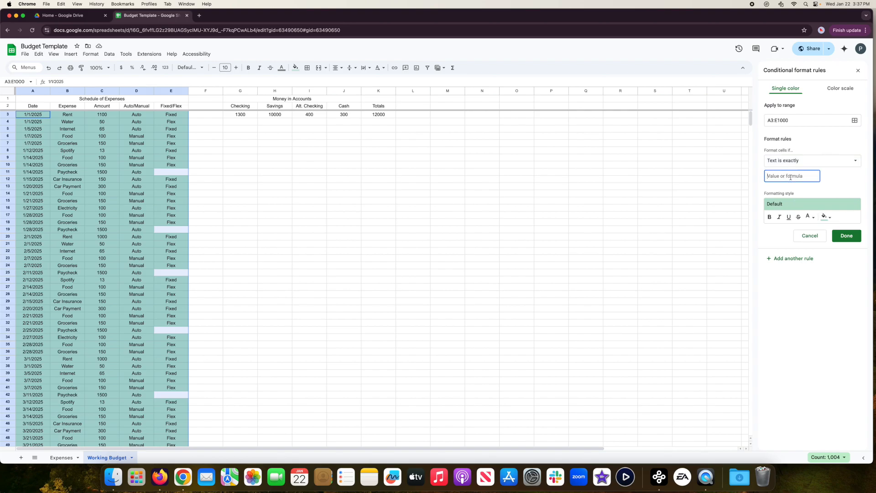
text(Paycheck)
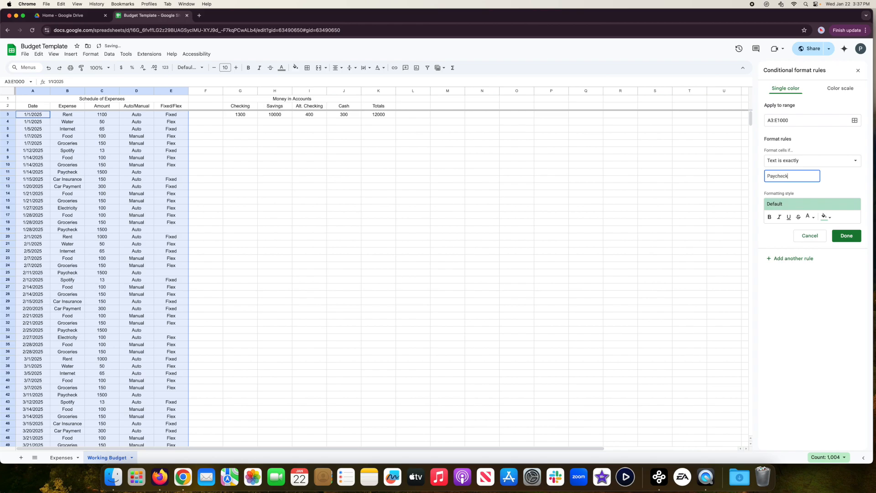
click(826, 218)
click(788, 249)
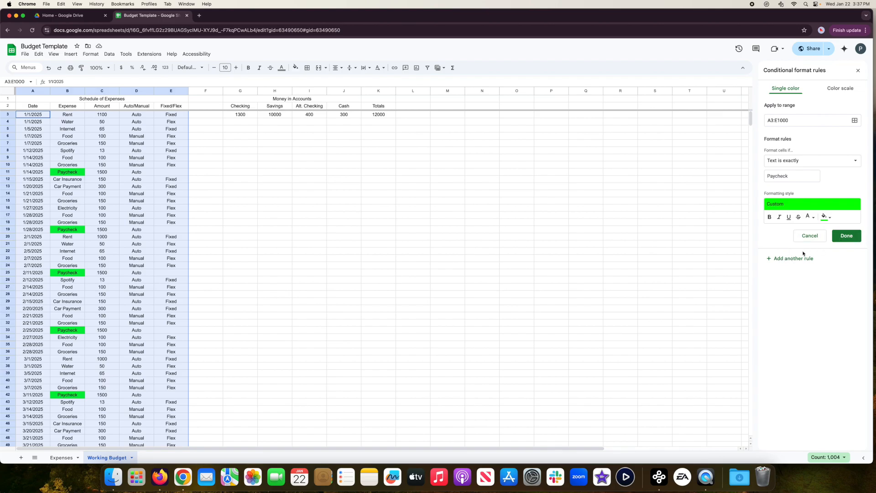
Add another conditional formatting rule for A3:E1000 that fills cells whose text is exactly Fixed with light red
click(776, 260)
drag(795, 177, 753, 176)
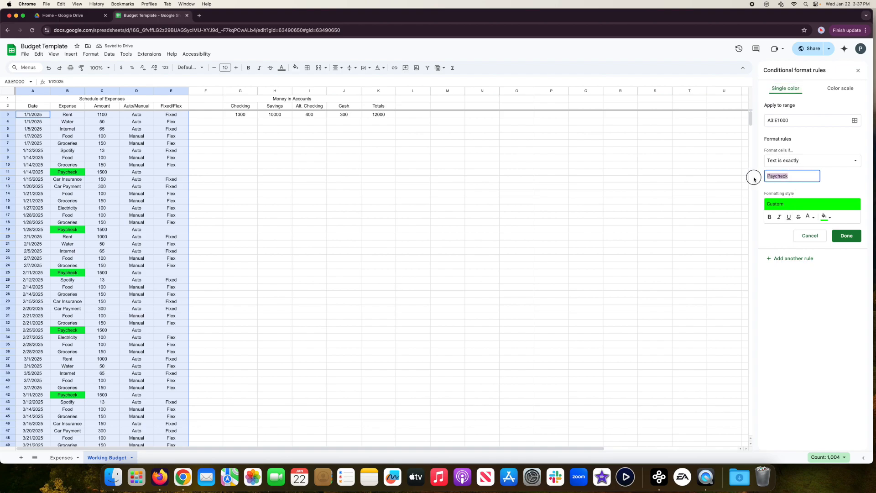
text(Fixed)
click(827, 217)
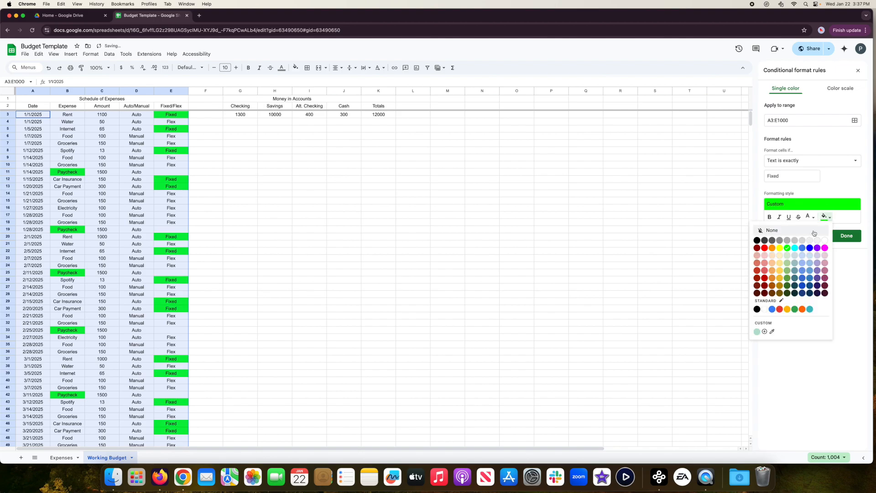
click(775, 272)
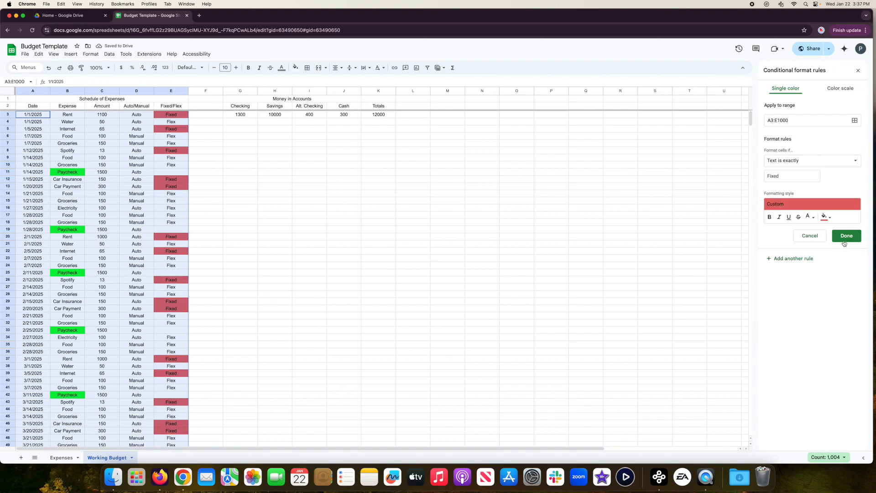
Add a third rule for A3:E1000 filling cells whose text is exactly Flex with muted green, and finish the conditional formatting
click(787, 258)
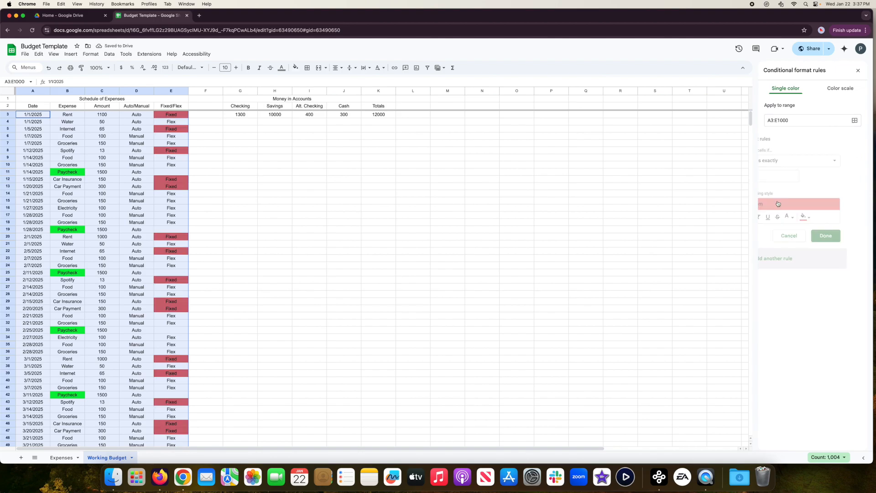
double_click(787, 178)
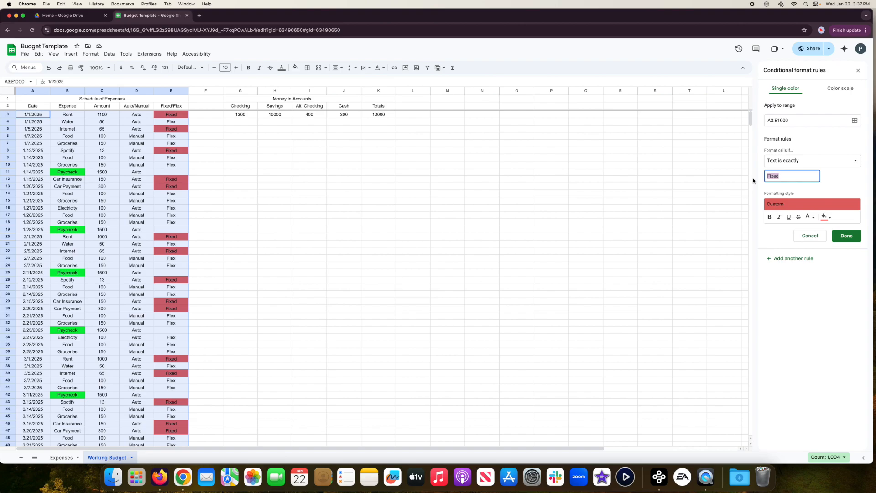
text(Flex)
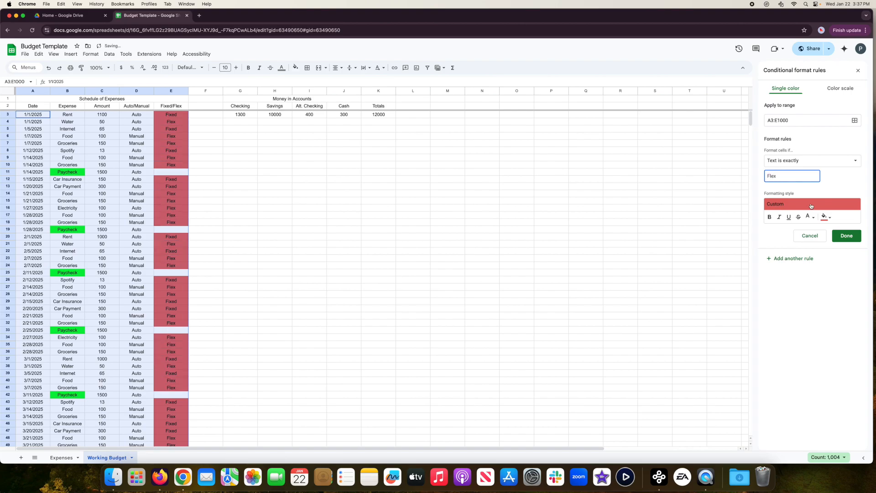
click(830, 219)
click(785, 272)
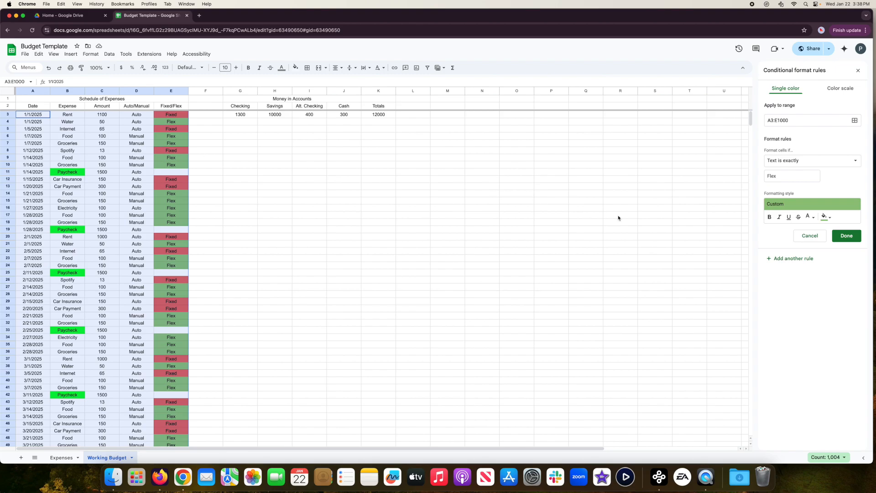
click(846, 236)
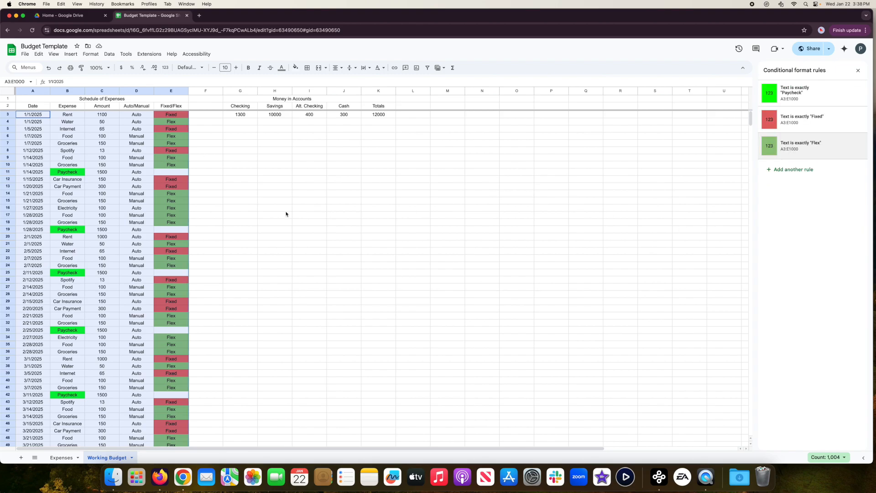
click(858, 71)
click(227, 181)
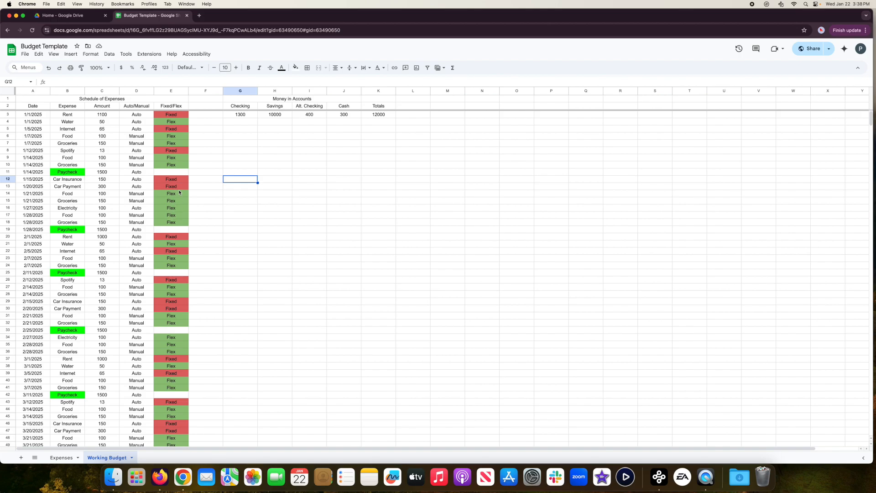
Sort A3:E10 by column E from A to Z, and check the sum of the Fixed amounts in C3:C5
drag(39, 114, 180, 171)
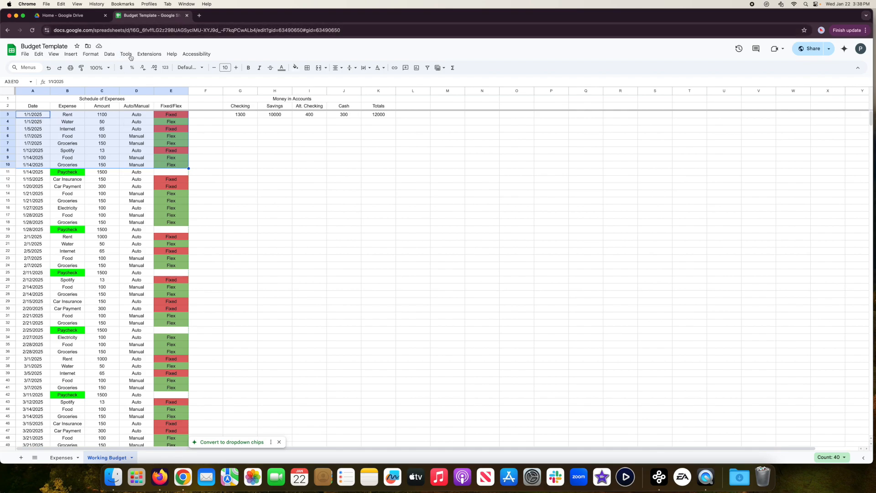
click(110, 54)
mouse_move(182, 77)
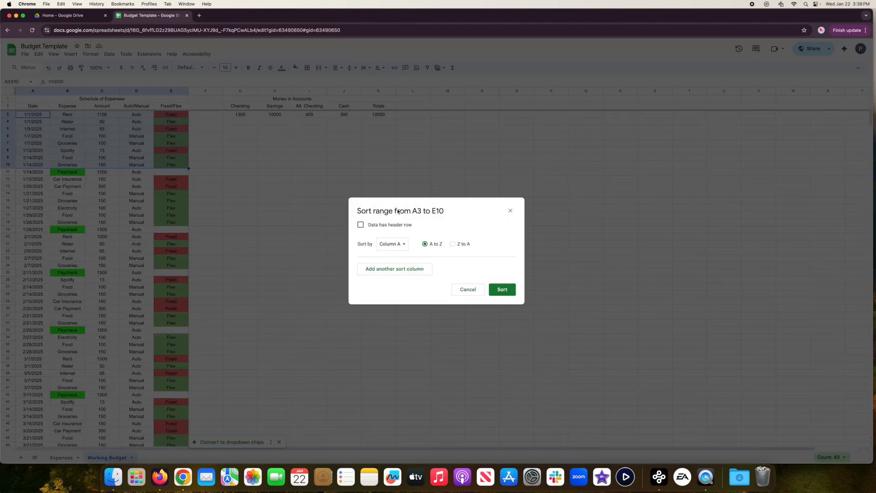
click(403, 247)
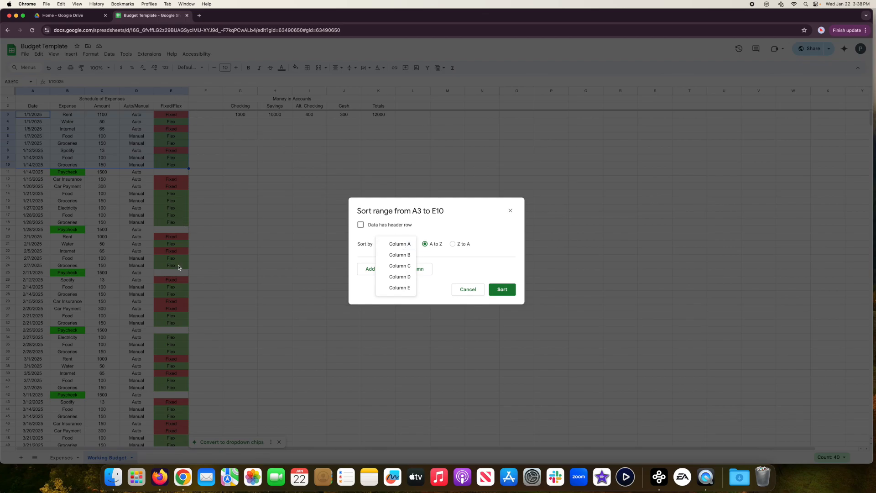
click(410, 288)
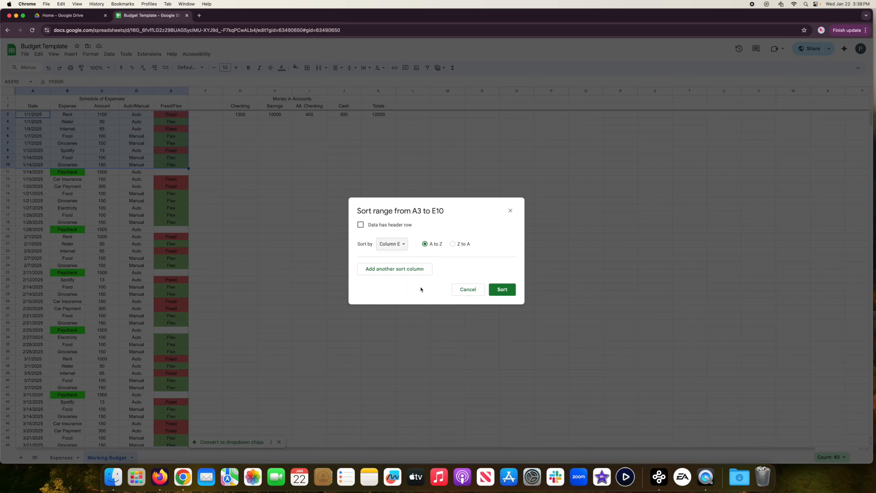
click(504, 290)
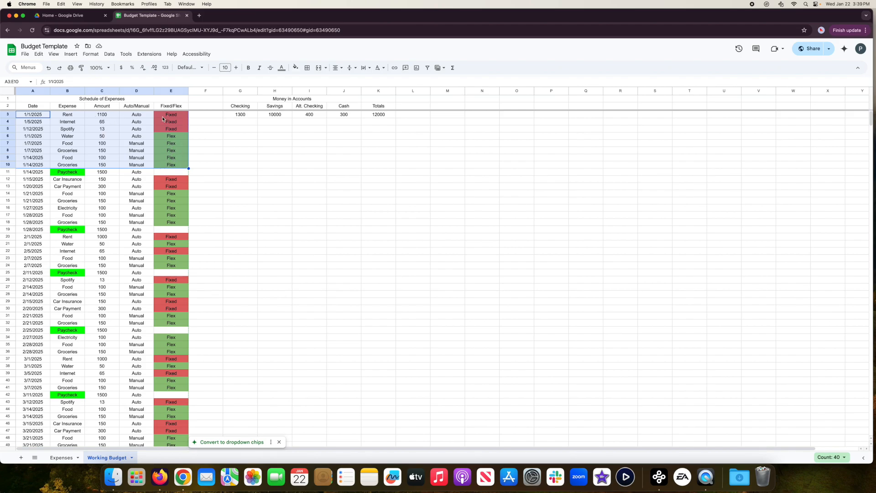
click(106, 117)
drag(106, 119, 106, 131)
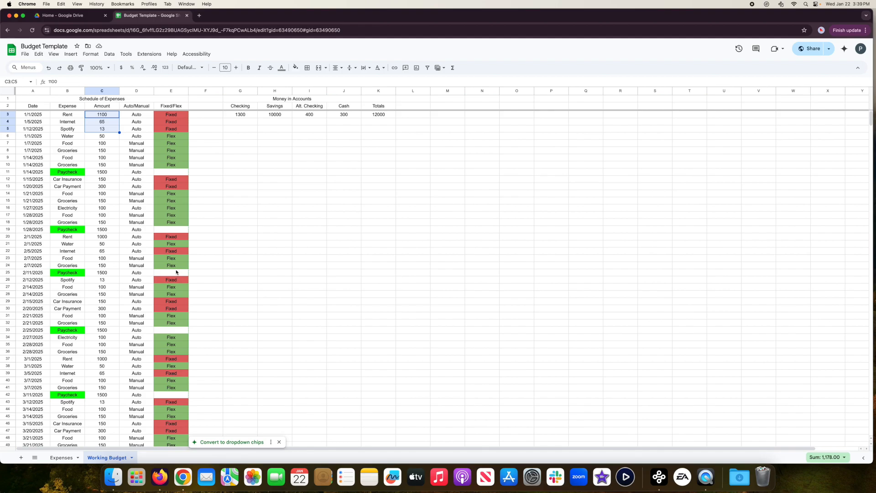
Sort the expense rows A26:E32 by column E from A to Z
scroll(176, 272, down, 1)
drag(33, 261, 171, 304)
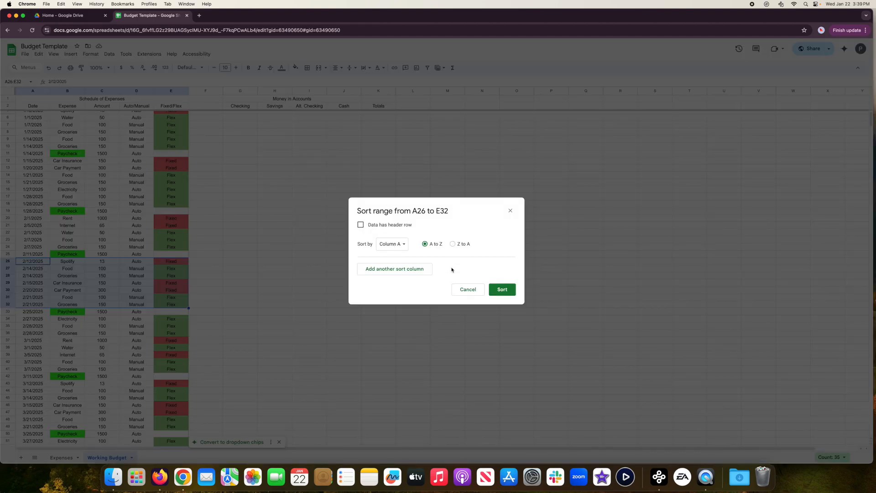
click(391, 244)
click(396, 289)
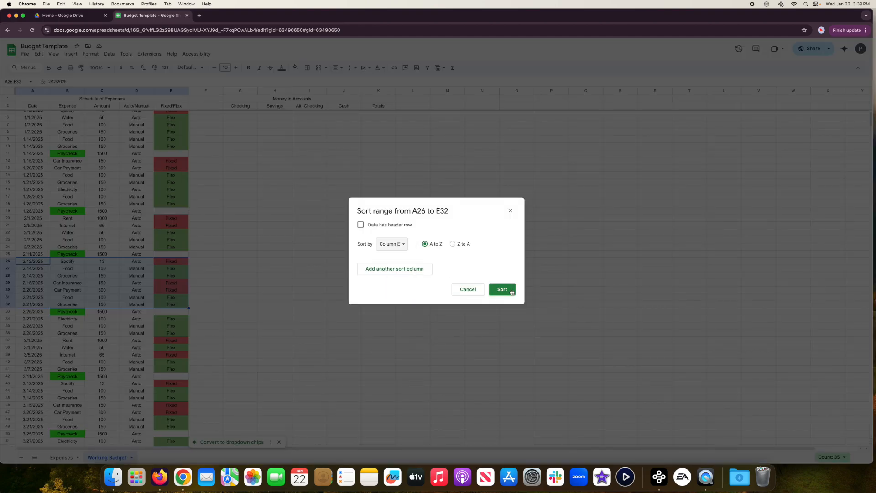
click(510, 291)
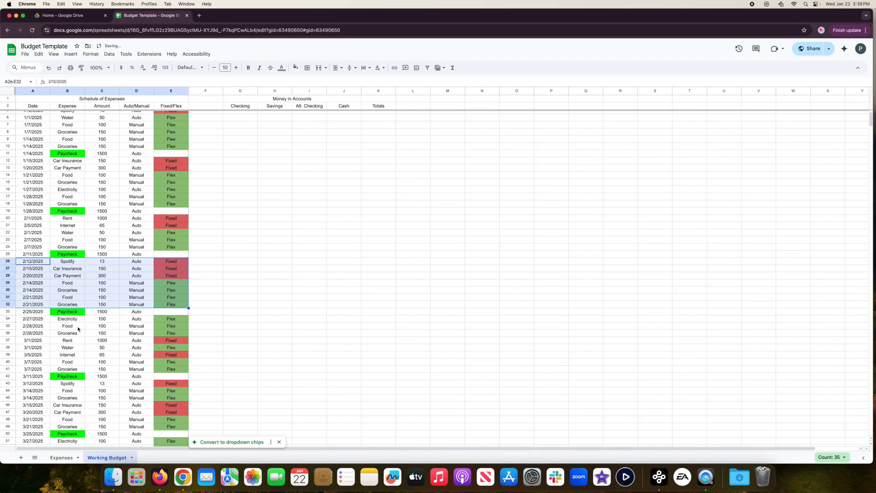
Sort the expense rows A34:E41 by column E from A to Z
drag(32, 318, 171, 368)
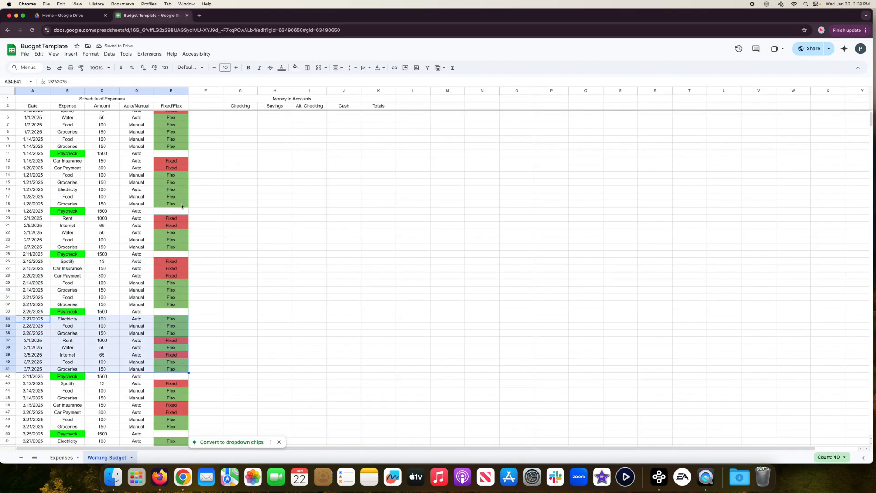
click(109, 54)
mouse_move(137, 76)
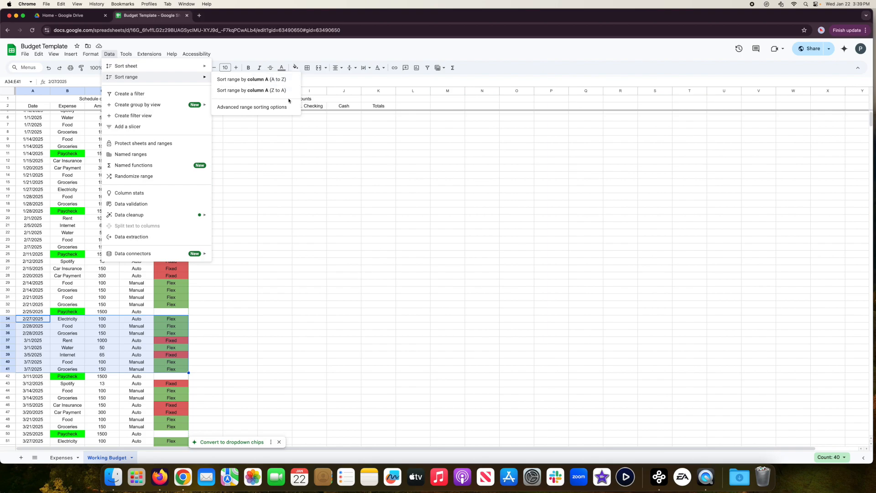
click(287, 103)
click(392, 243)
click(400, 286)
click(502, 289)
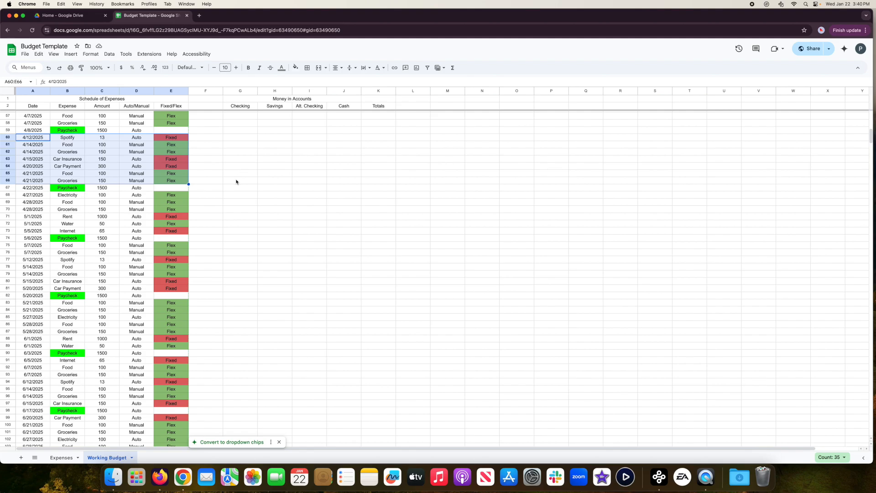
click(126, 56)
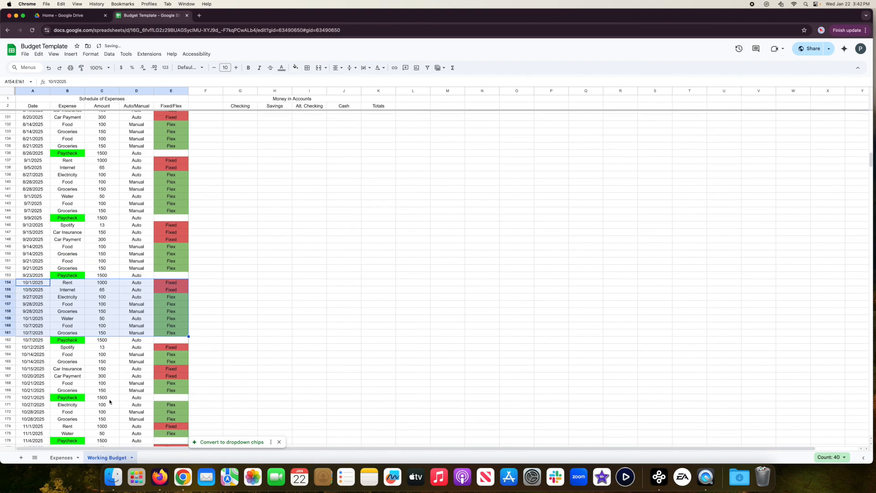
Sort the October expense rows A163:E169 by column E from A to Z
scroll(110, 402, down, 3)
drag(34, 278, 183, 314)
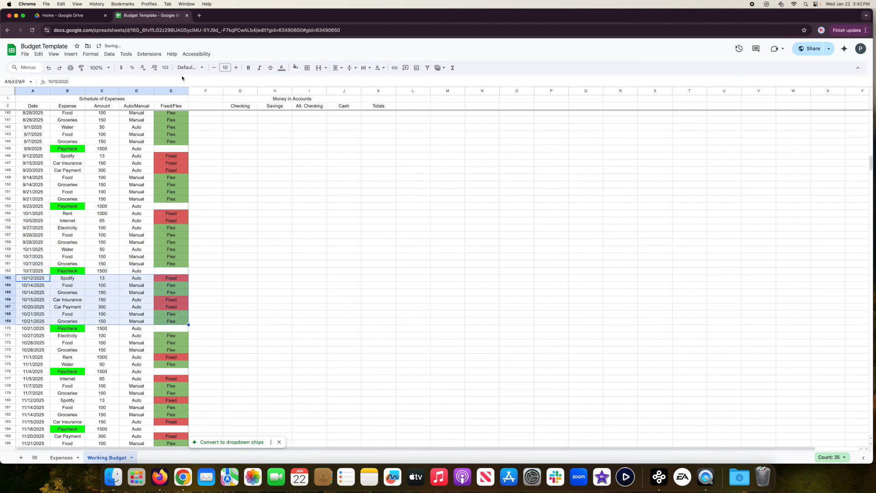
click(109, 54)
mouse_move(133, 77)
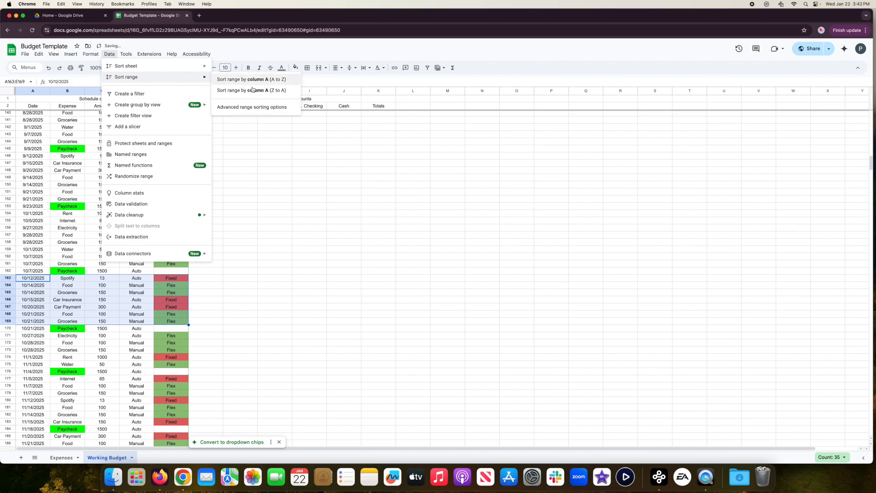
click(256, 106)
click(392, 244)
click(401, 288)
click(490, 292)
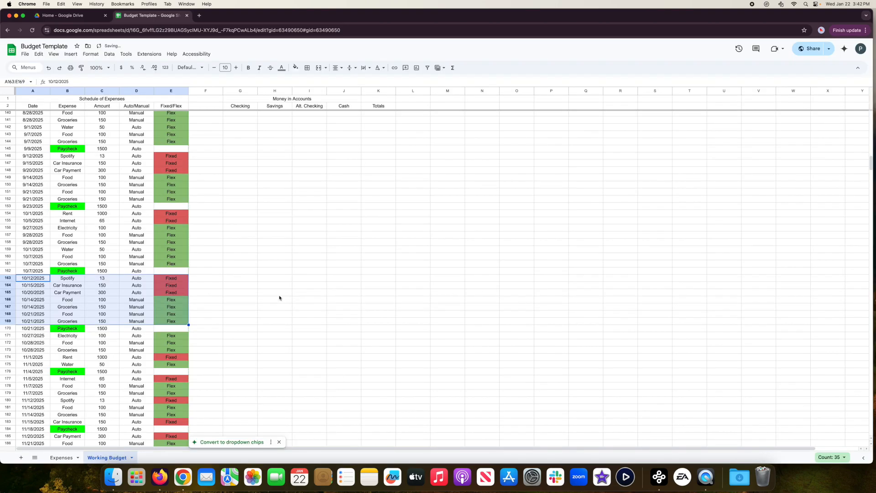
Sort A171:E175, between the 10/21/2025 and 11/4/2025 paychecks, by column E from A to Z
scroll(177, 347, down, 3)
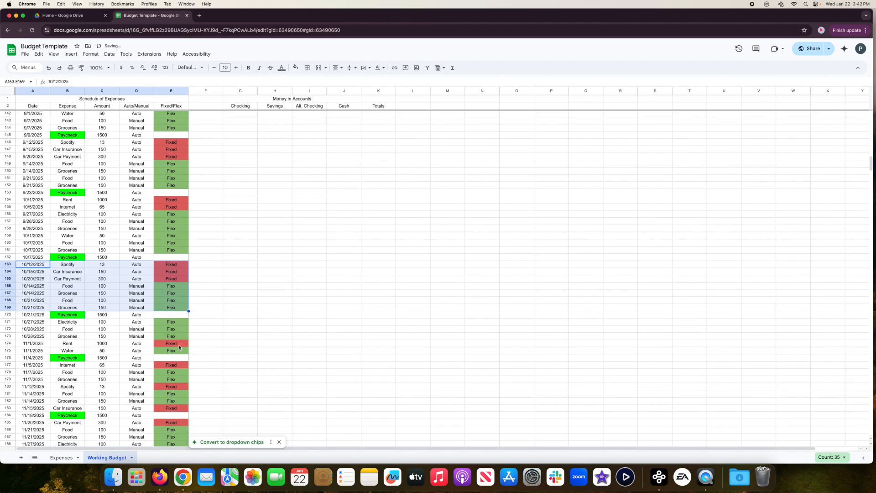
drag(27, 300, 177, 327)
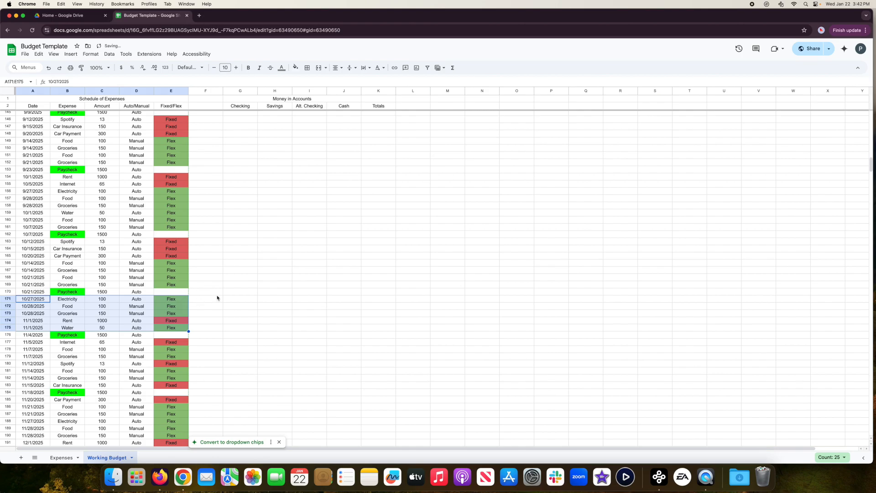
click(110, 54)
mouse_move(121, 76)
click(247, 108)
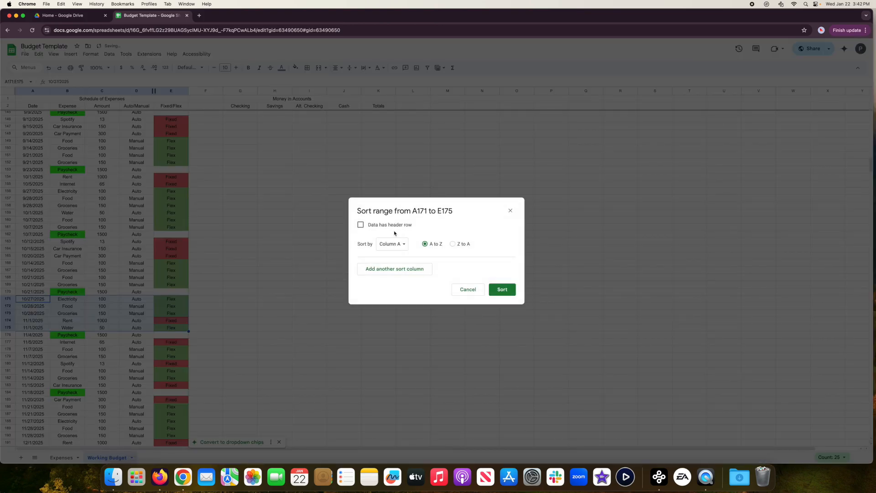
click(399, 244)
click(411, 286)
click(501, 289)
Sort A177:E183, between the two November paychecks, by column E from A to Z
scroll(264, 301, down, 5)
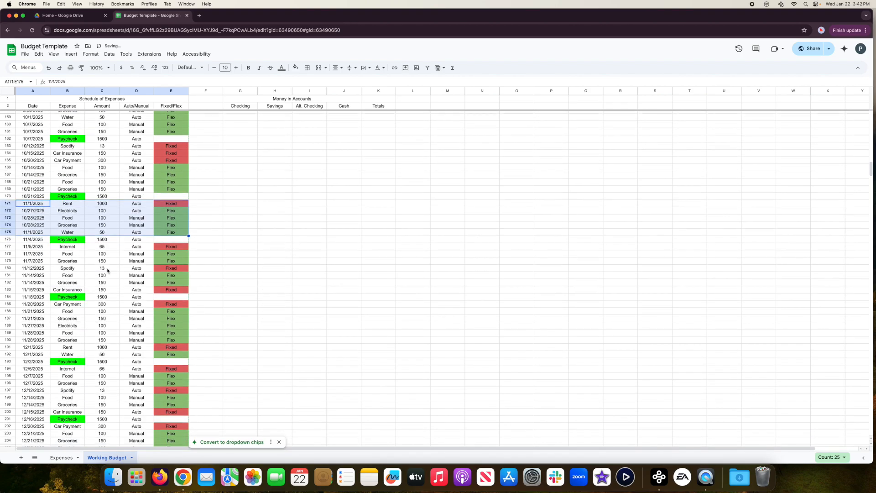
drag(25, 247, 173, 287)
click(109, 54)
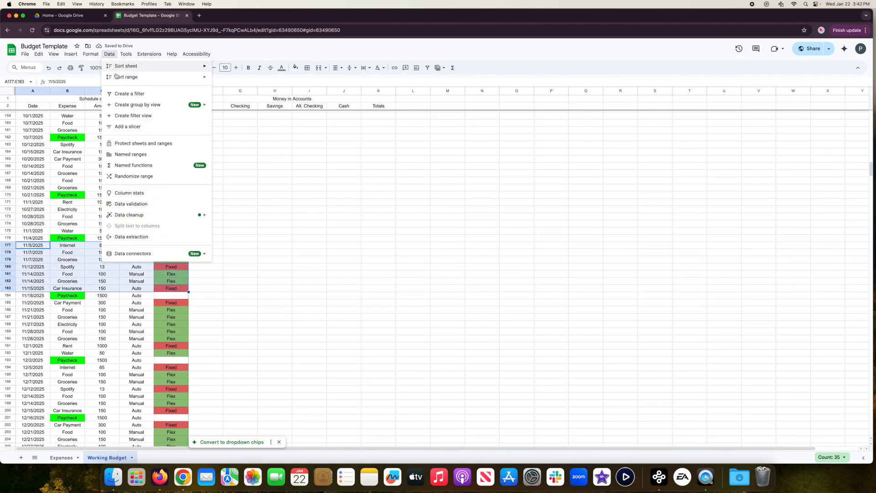
mouse_move(196, 75)
click(252, 107)
click(400, 244)
click(400, 277)
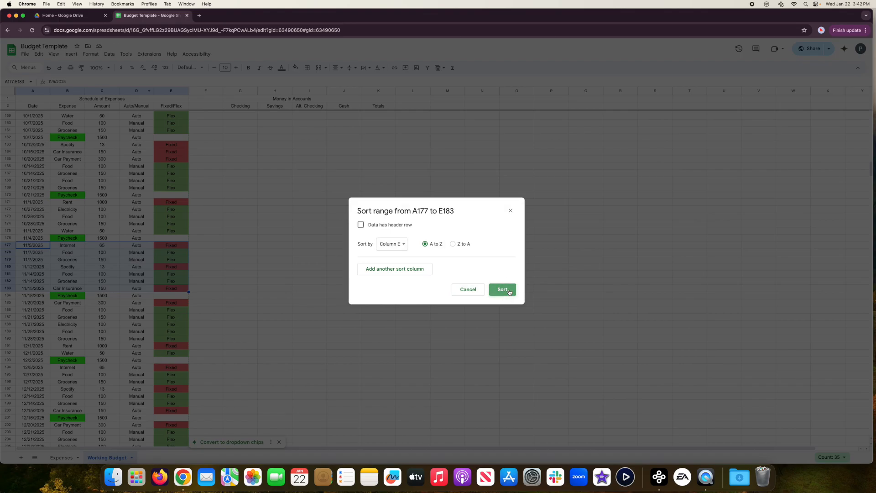
click(502, 289)
Sort A185:E192 by column E from A to Z, and select the following block of expense rows, A194:E200
drag(42, 303, 178, 353)
click(109, 54)
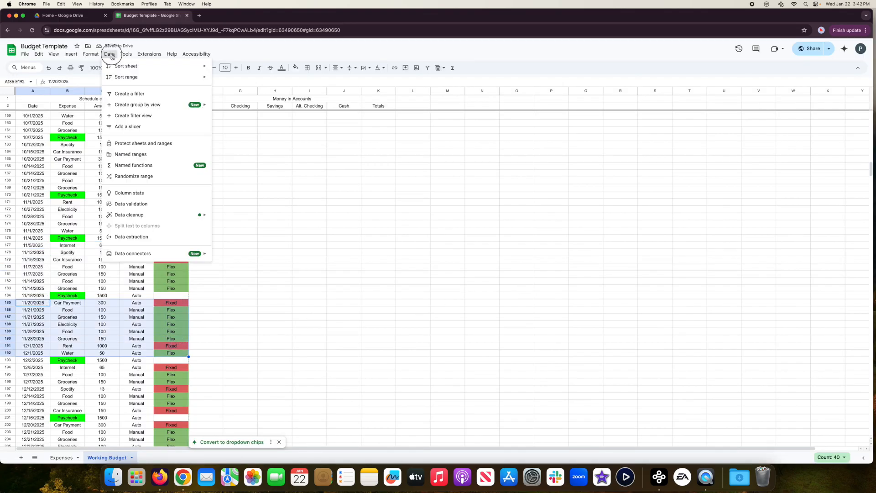
click(252, 106)
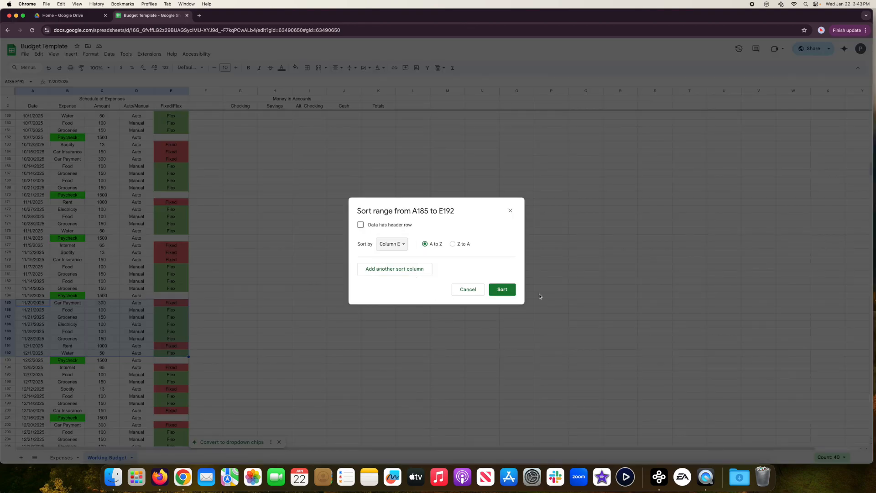
click(502, 289)
scroll(225, 352, down, 3)
drag(36, 295, 178, 338)
scroll(174, 184, up, 20)
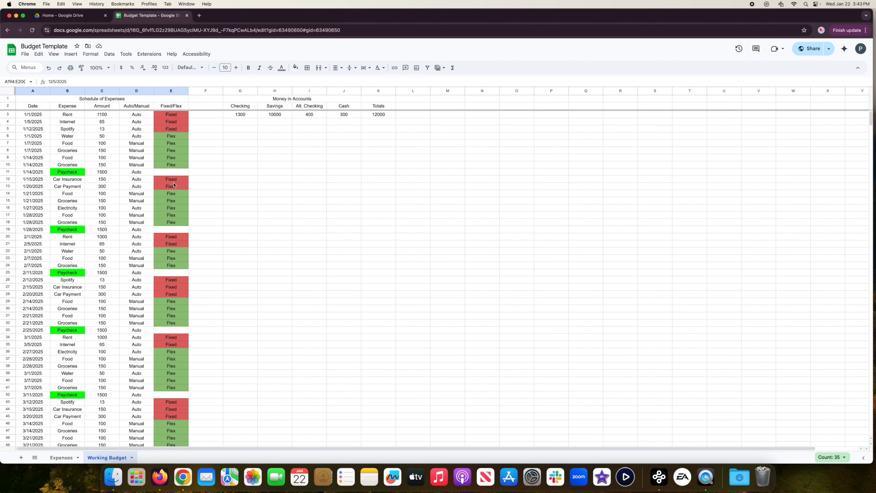
Check the sum of the expense amounts C3:C10 above the first paycheck row
click(33, 172)
drag(34, 172, 206, 172)
drag(102, 115, 116, 166)
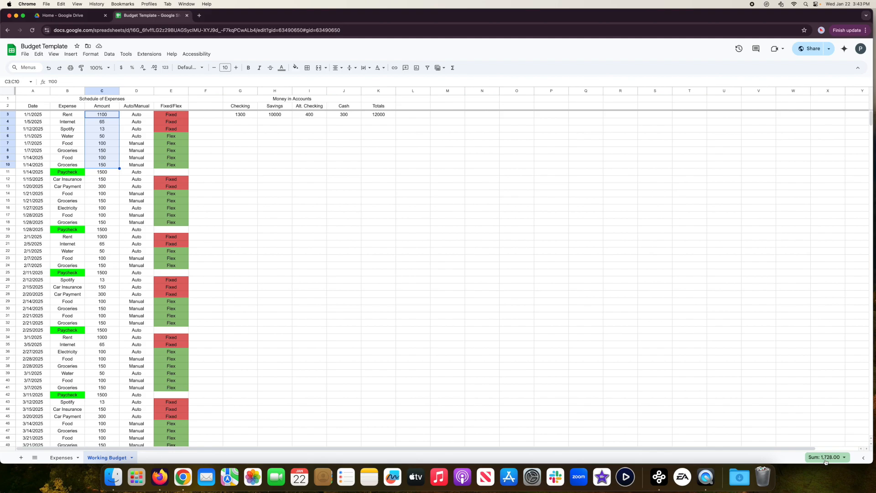
Enter the formula =sum(C3:C10) in F10 to total the expenses before the first paycheck
click(206, 166)
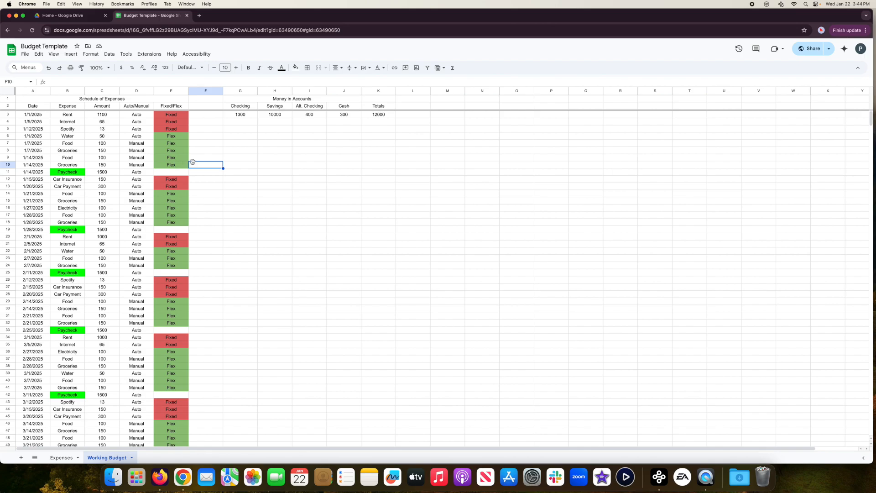
text(=sum)
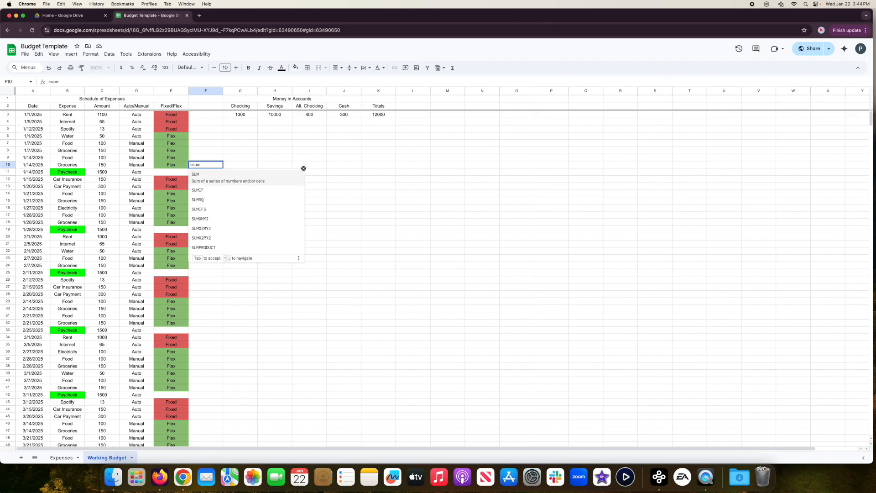
click(79, 82)
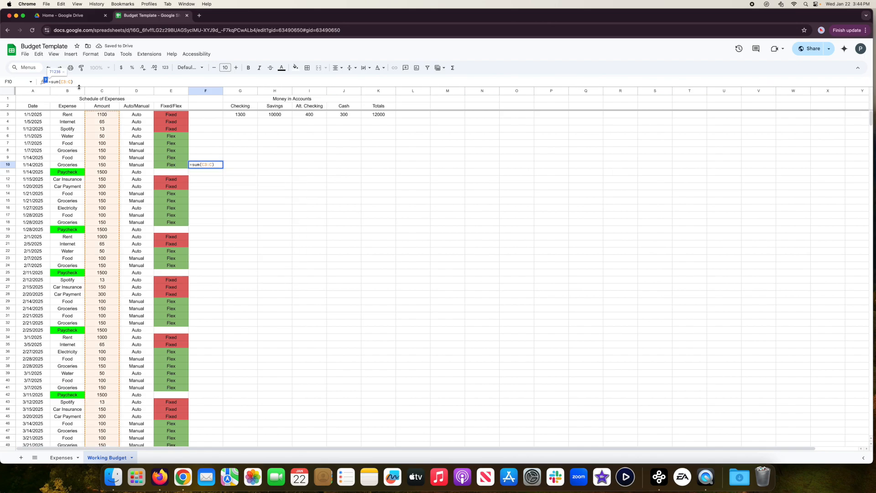
text(10)
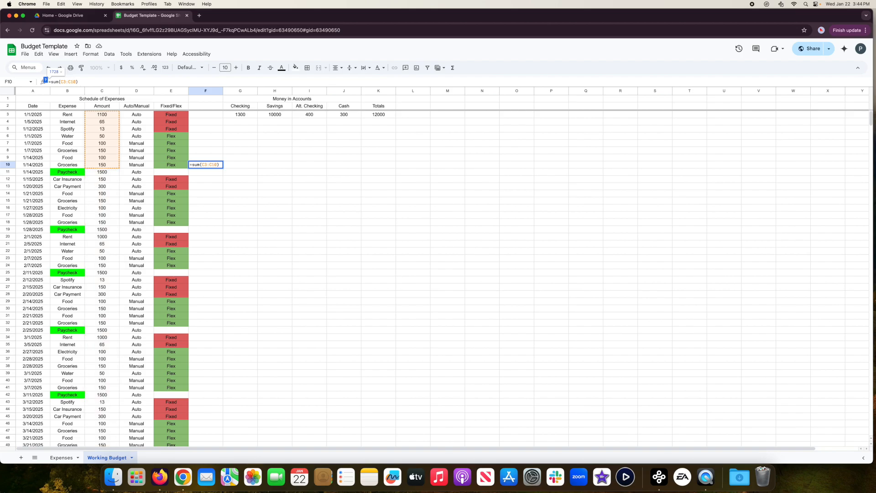
key(Return)
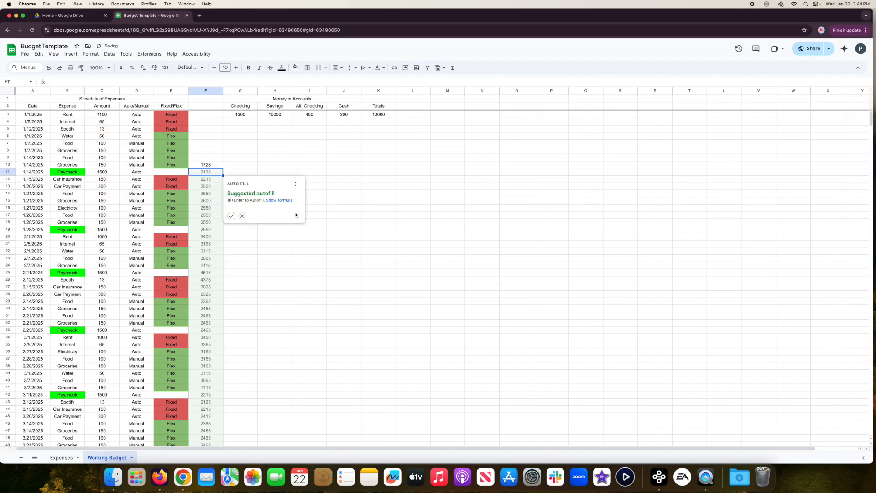
click(296, 183)
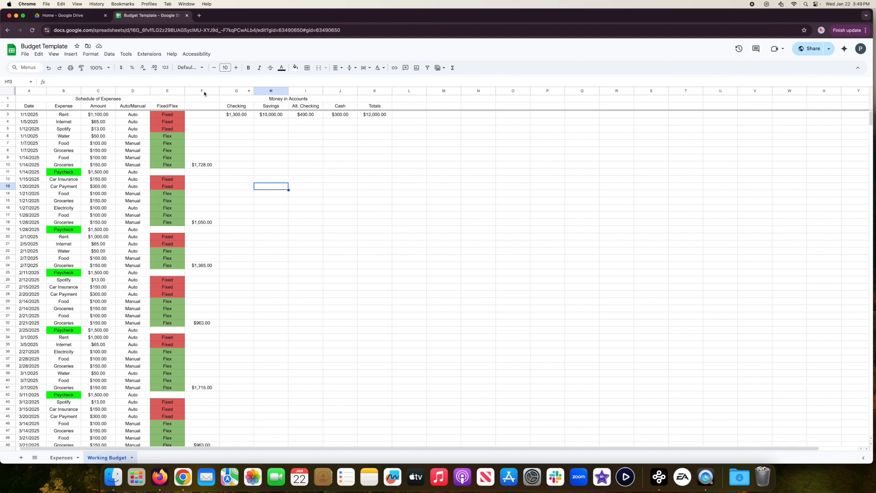
Insert an empty column directly after column F, before the Money in Accounts section
click(204, 92)
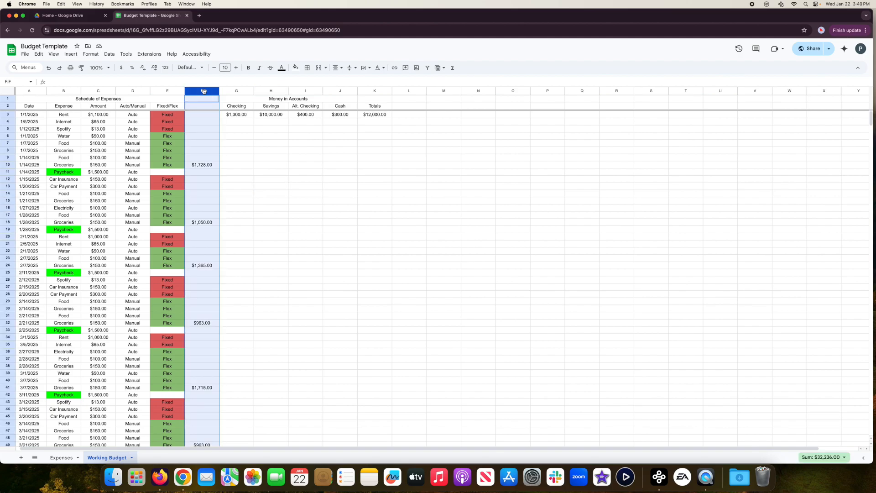
right_click(204, 94)
click(234, 161)
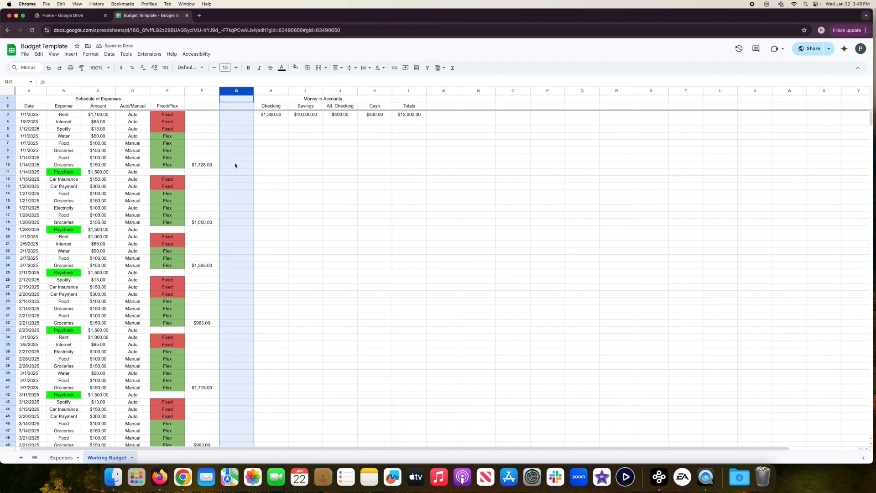
Add the column headings Total in F2 and Total Left Over in G2
click(210, 167)
click(206, 108)
text(Total)
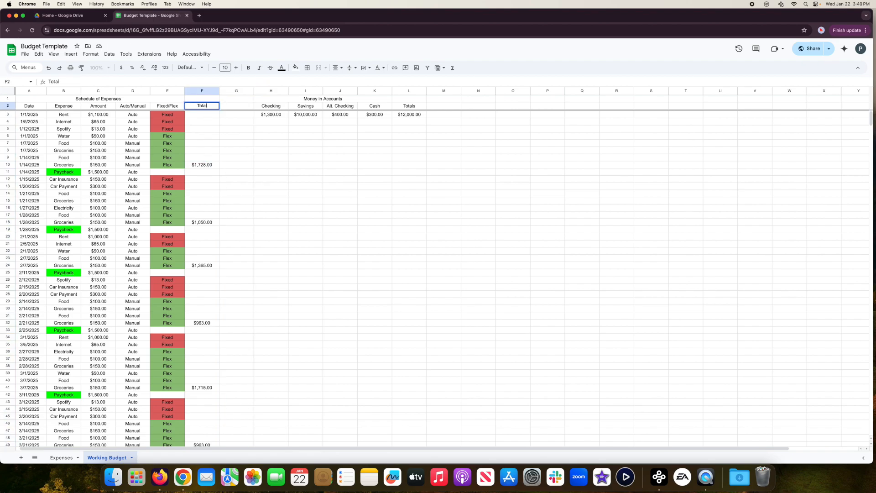
key(Tab)
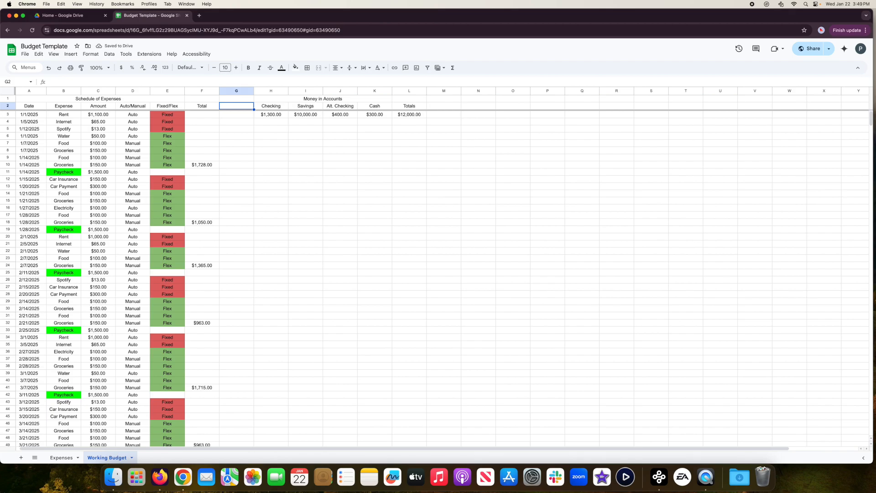
text(Total Left Over)
key(Return)
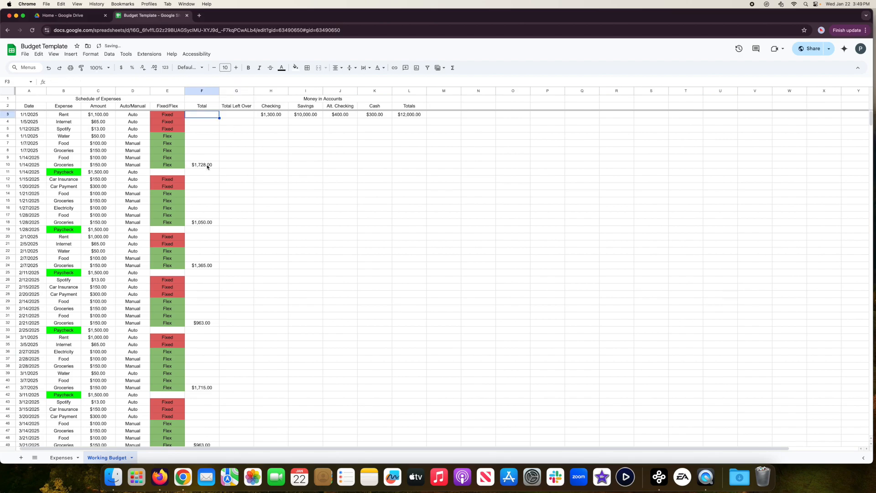
Enter =H3-F10 in G10 to subtract the first period's expenses from the Checking balance
click(231, 167)
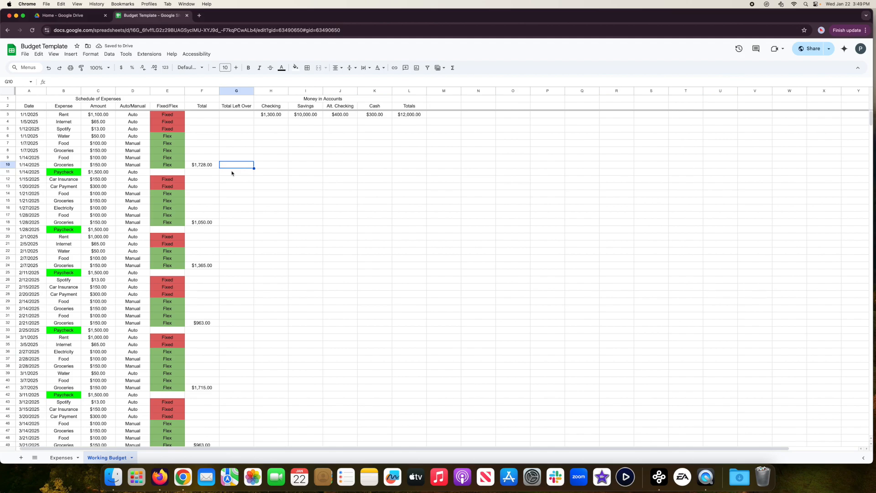
text(=)
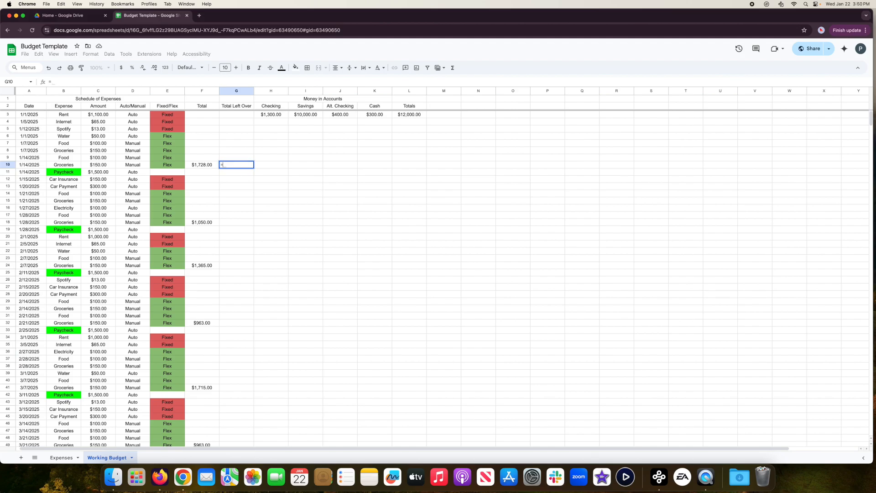
click(279, 115)
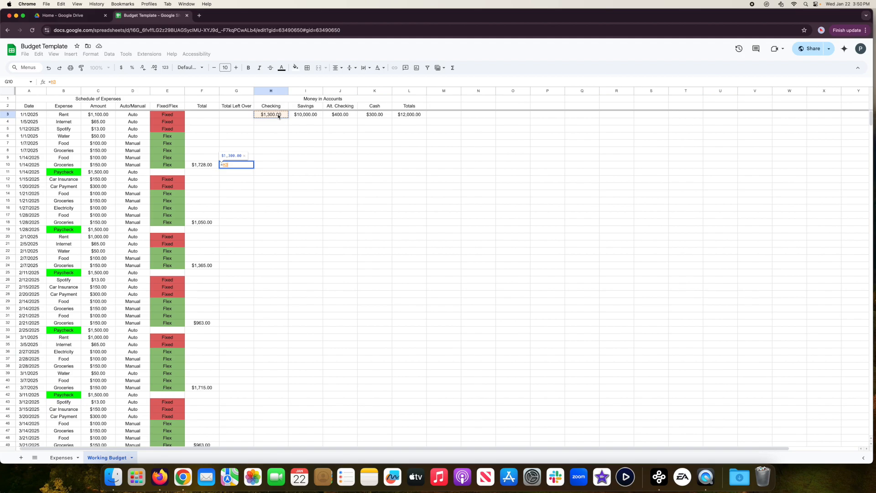
text(-)
click(202, 165)
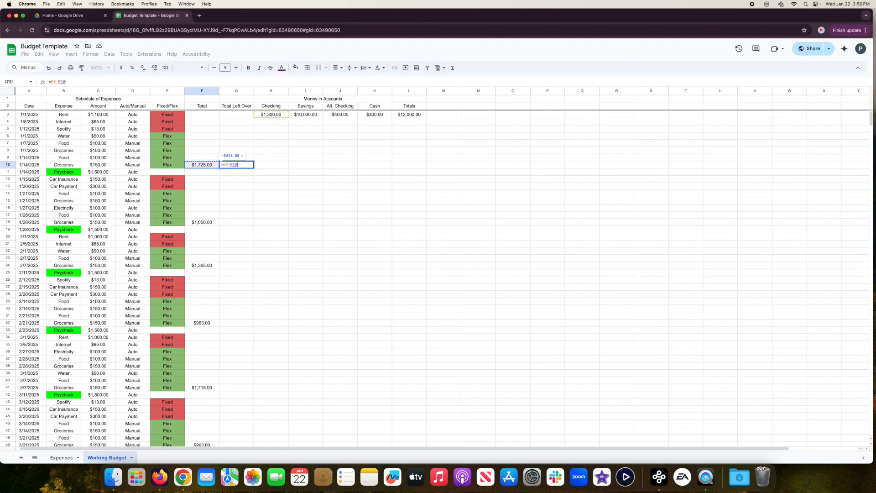
key(Return)
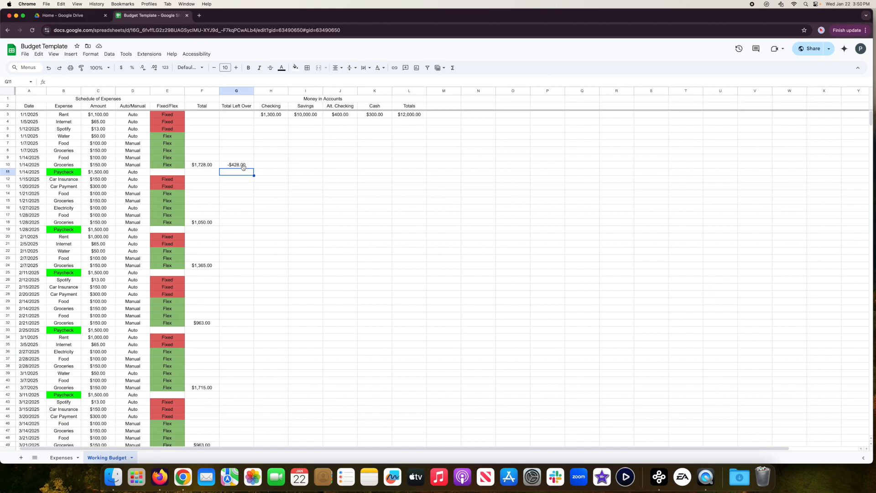
Enter =G10+C11-F18 in G18 to carry the left-over amount forward, adding the paycheck and subtracting the period's expenses
click(243, 224)
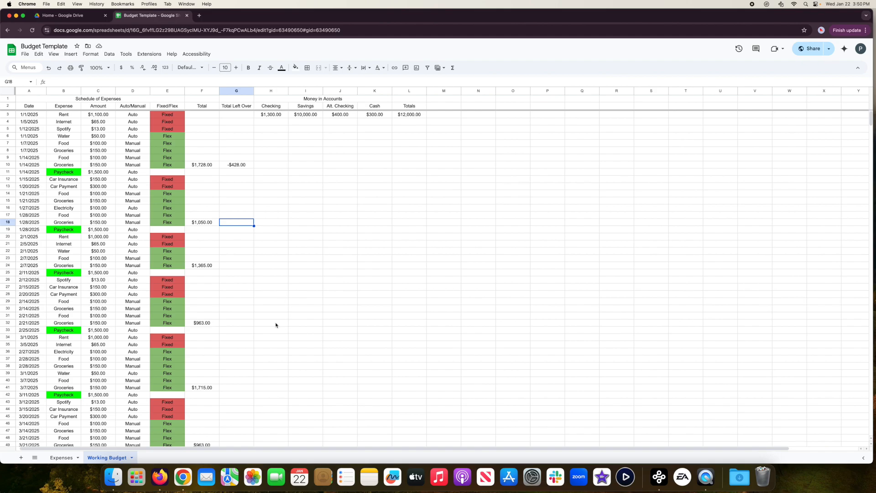
text(=)
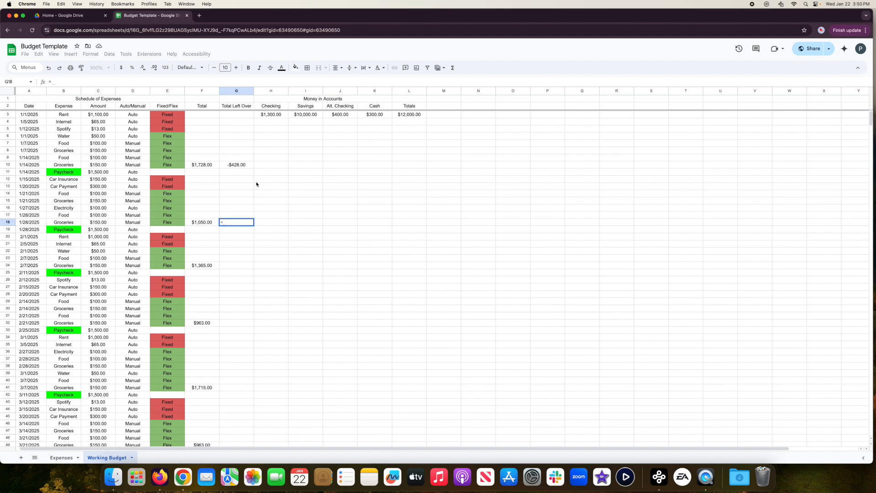
click(236, 166)
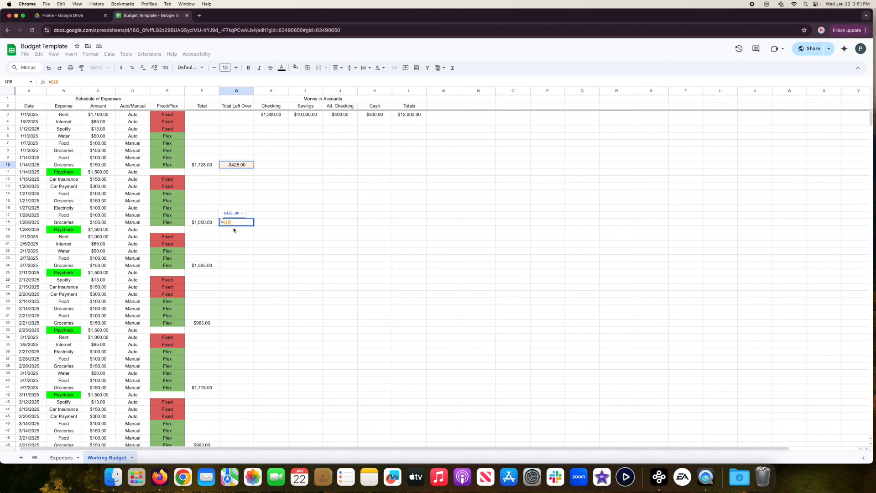
text(+)
click(93, 174)
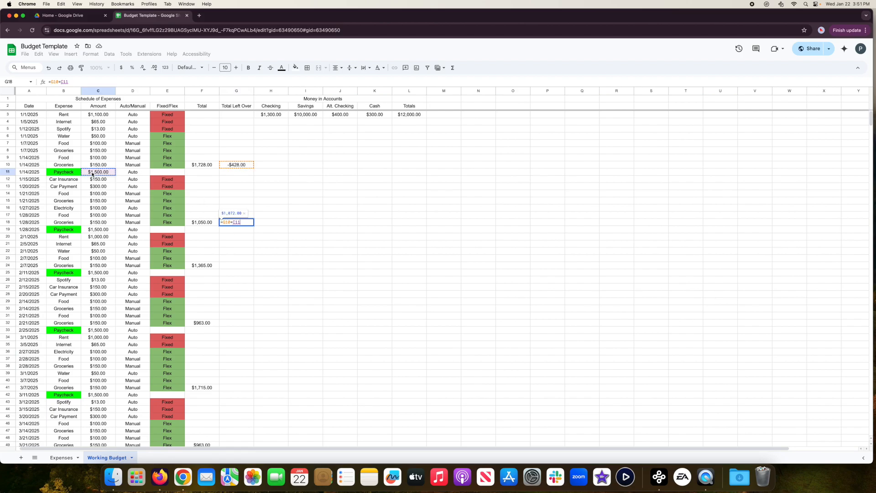
text(-)
click(213, 224)
scroll(211, 224, down, 1)
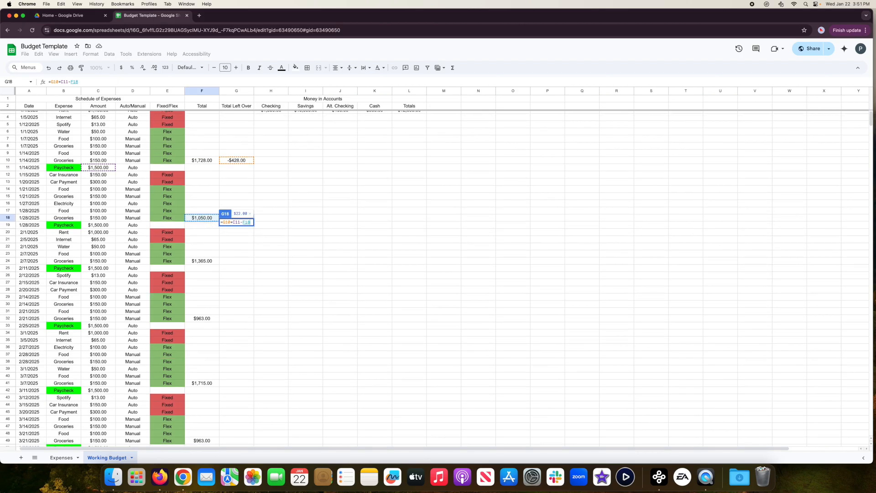
key(Return)
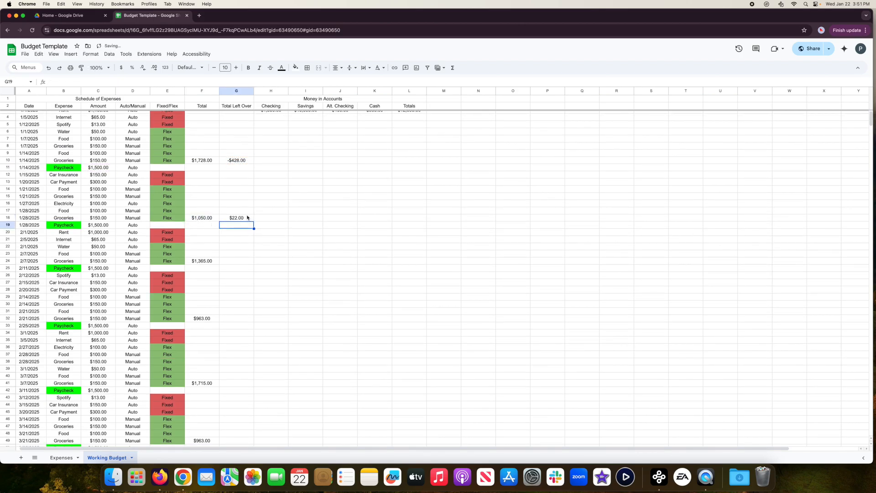
Set the Checking balance in H3 to 1800
scroll(249, 218, up, 1)
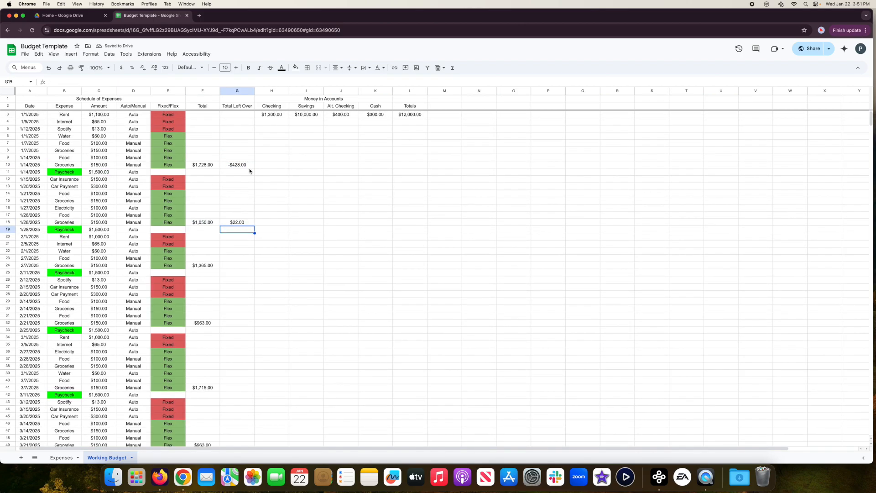
click(278, 115)
text(1,8)
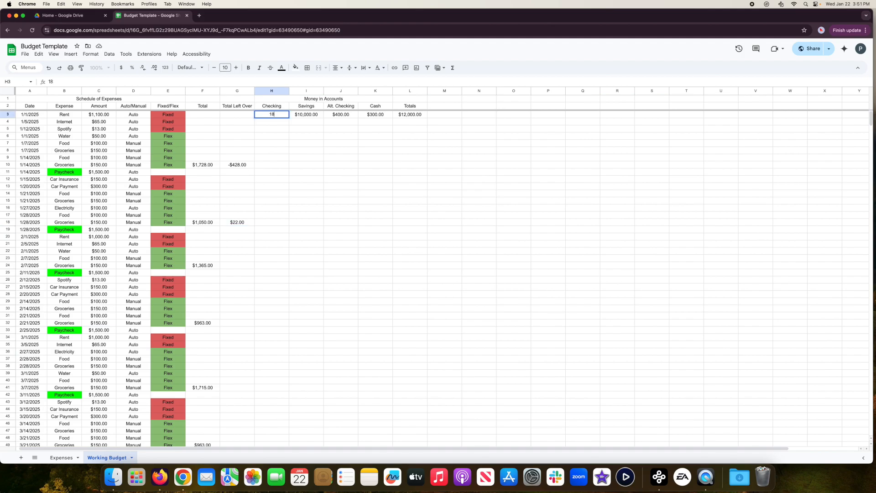
text(00)
key(Return)
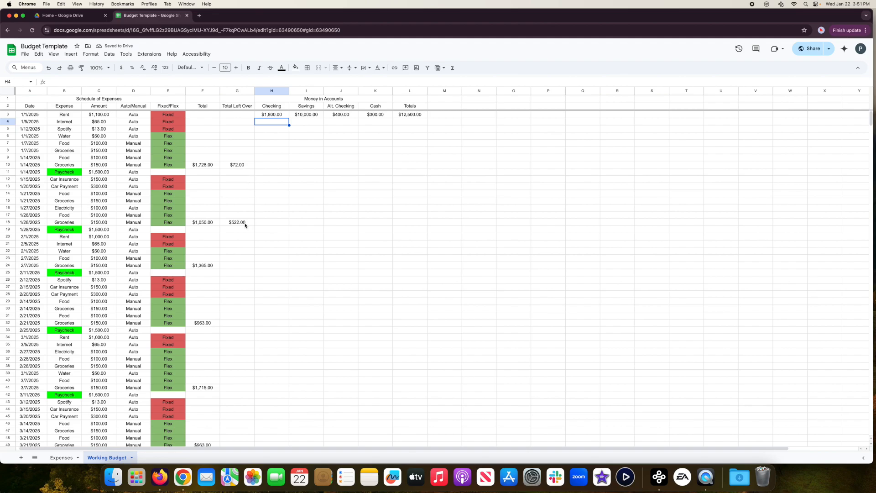
Enter =G18+C19-F24 in G24 for the left-over amount of the next pay period
click(235, 268)
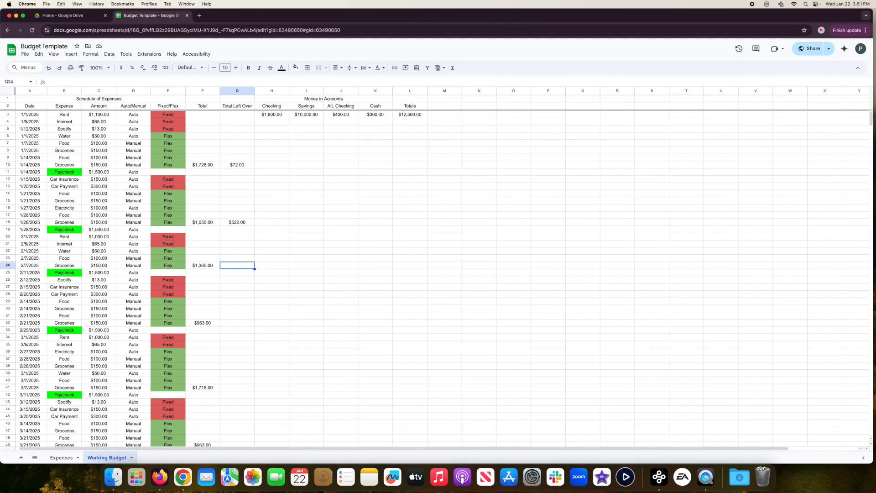
text(=)
click(236, 222)
text(+)
click(99, 230)
text(-)
click(203, 265)
key(Return)
Continue the running Total Left Over formulas for the period-end rows from G32 through G73, such as =G41+C42-F49 in G49
click(236, 323)
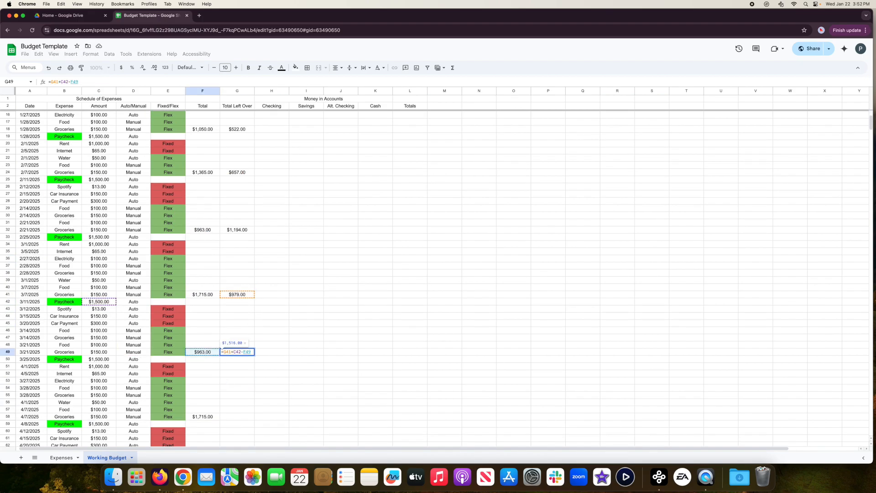
key(Return)
scroll(214, 353, down, 2)
click(237, 347)
text(=)
click(237, 282)
text(+)
click(99, 290)
text(-)
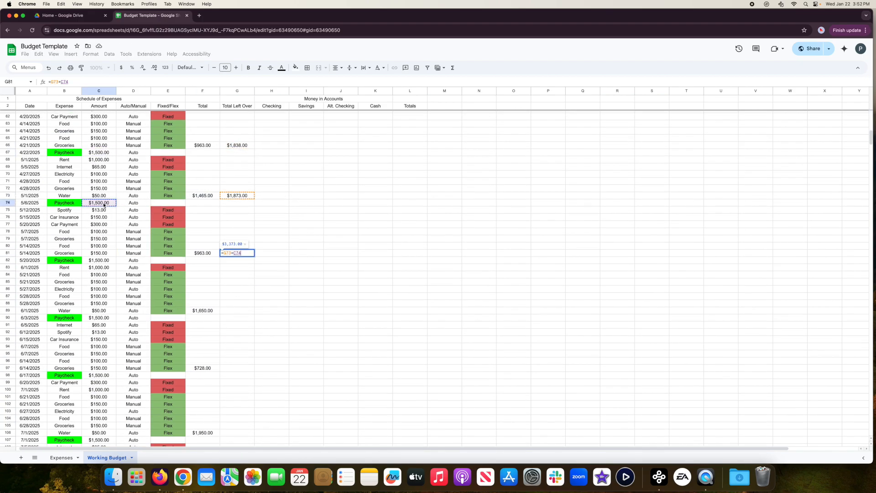
Complete the left-over formula =G73+C74-F81 in G81
text(-)
click(202, 253)
key(Return)
Enter the running left-over formulas for the period-end rows from G89 through G121, ending with =G114+C115-F121
click(237, 311)
text(=)
click(237, 253)
text(+)
click(99, 260)
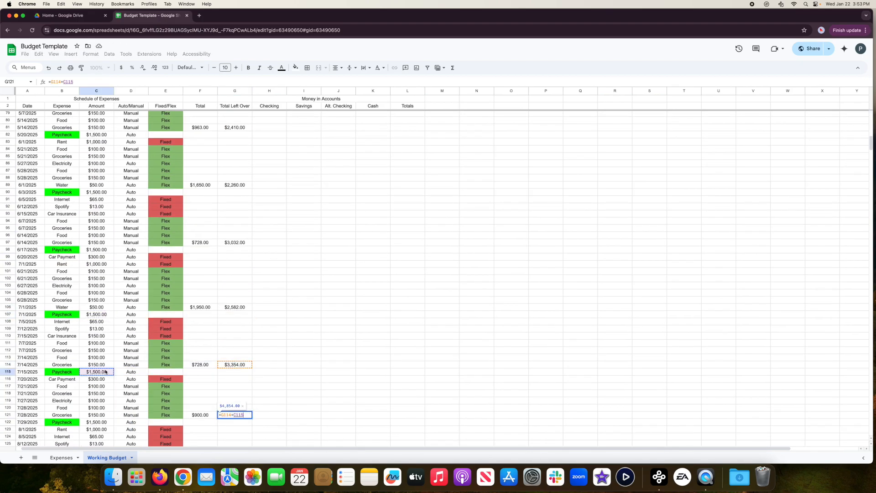
text(-)
click(200, 414)
key(Return)
Enter the running left-over formulas for the period-end rows from G128 through G152, ending with =G144+C145-F152
scroll(219, 388, down, 4)
click(234, 300)
text(=)
click(235, 250)
text(+)
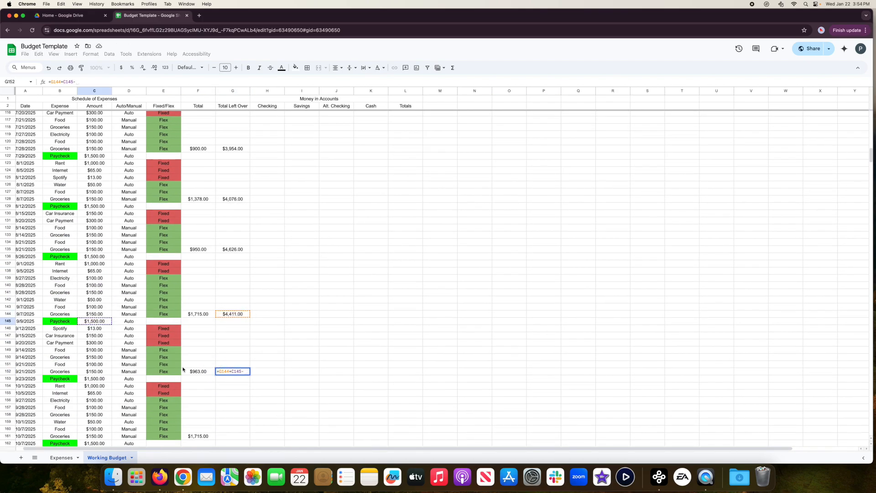
click(198, 371)
key(Return)
Fill in the Total Left Over formulas for the remaining pay periods, from G161 to the end of the schedule
scroll(219, 365, down, 3)
click(233, 301)
text(=)
click(233, 237)
text(+)
click(94, 243)
click(244, 352)
text(=)
click(240, 289)
text(+)
click(102, 296)
text(-)
click(206, 354)
key(Return)
Add a conditional formatting rule to G3:G1000 that gives values greater than 0 the default green fill
click(238, 223)
click(238, 91)
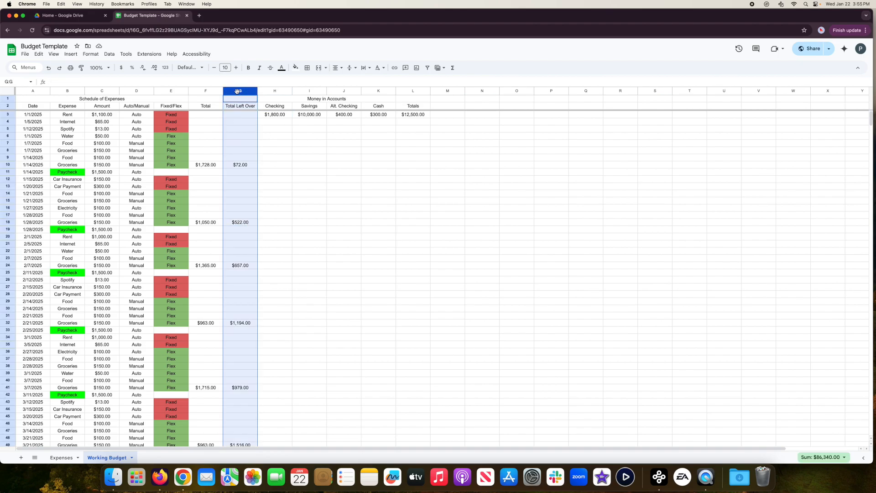
super+click(239, 98)
super+click(240, 106)
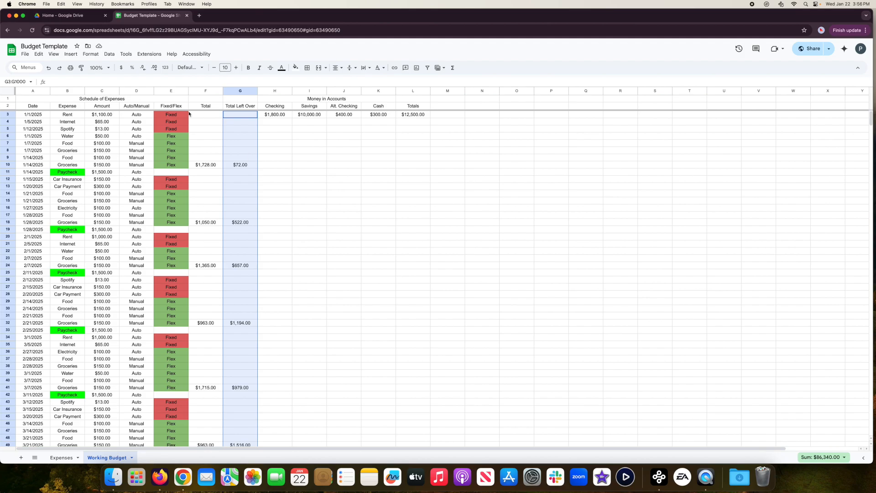
click(90, 54)
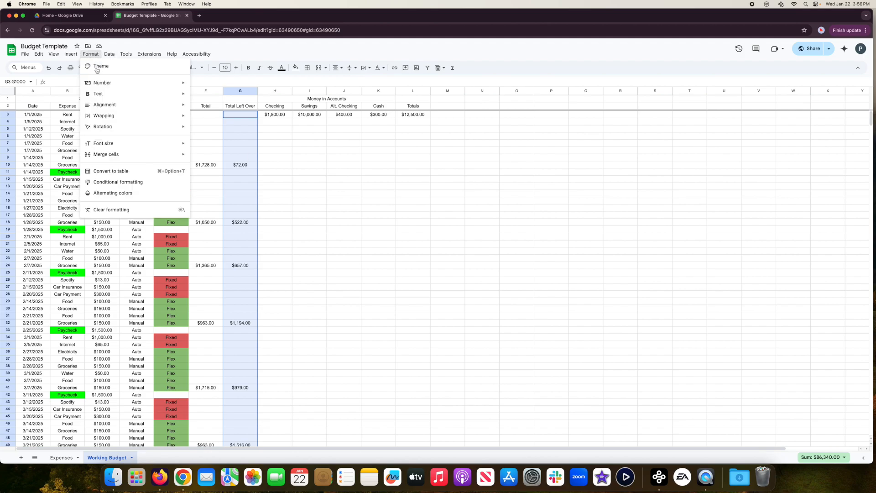
click(122, 182)
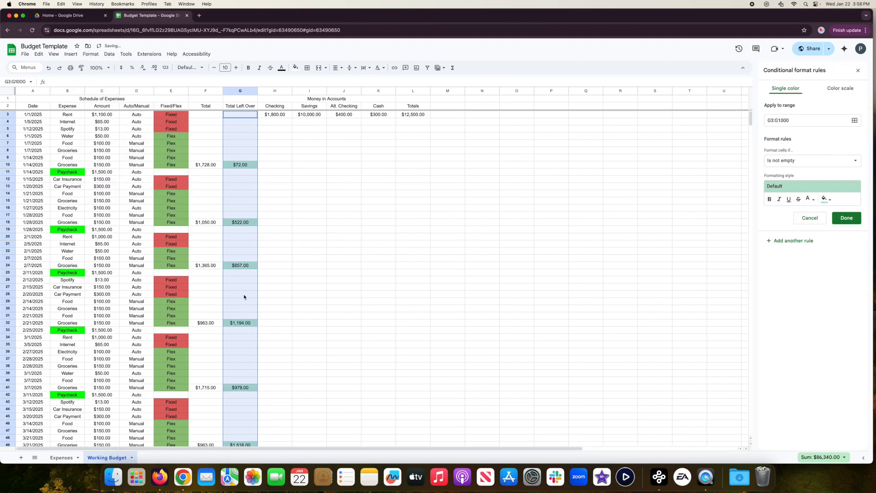
click(799, 162)
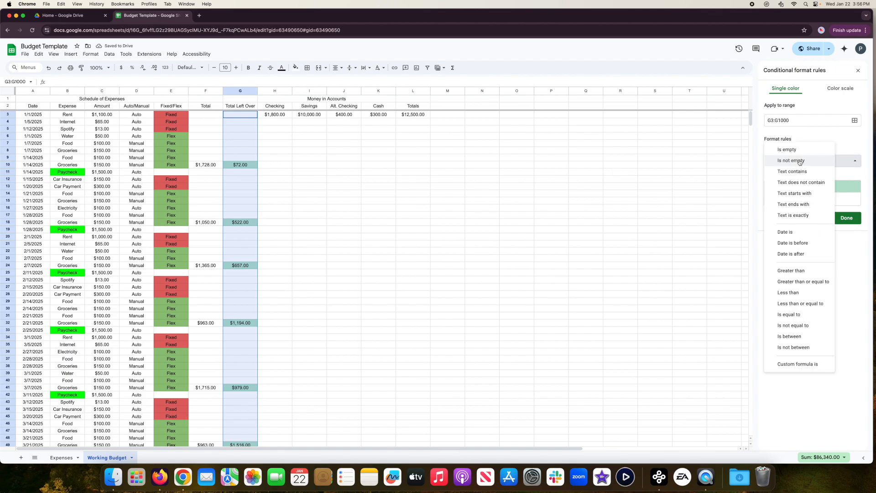
click(796, 270)
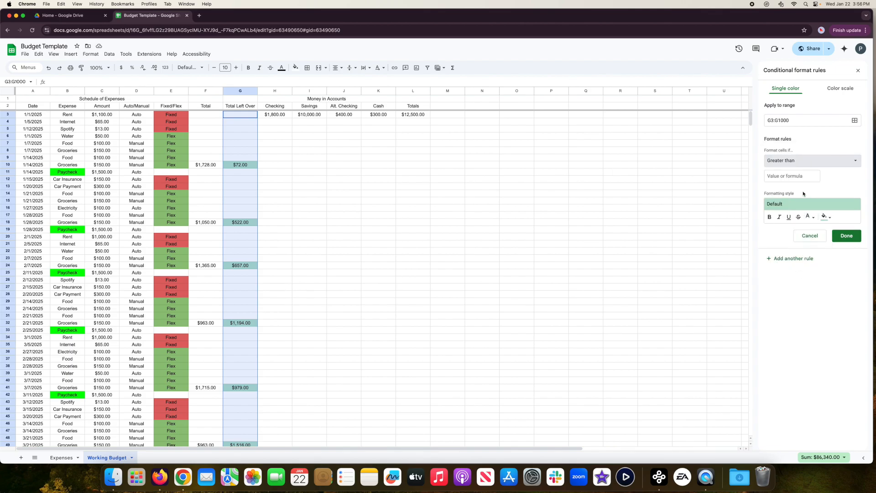
text(0)
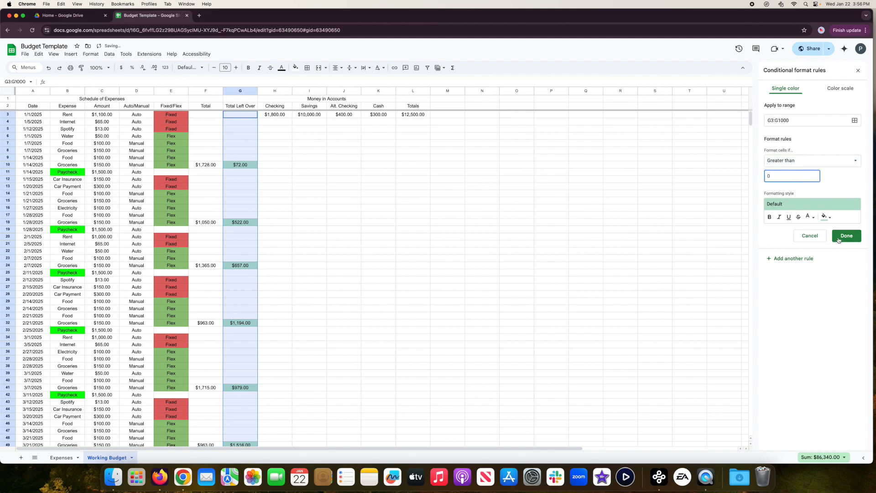
Add a second conditional formatting rule to G3:G1000 that fills values less than 0 in light red, and close the rules
click(796, 260)
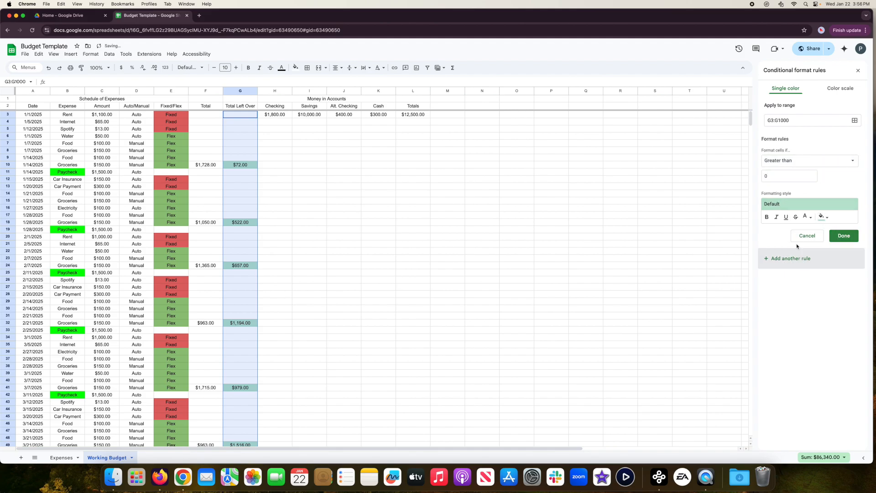
click(792, 166)
click(786, 187)
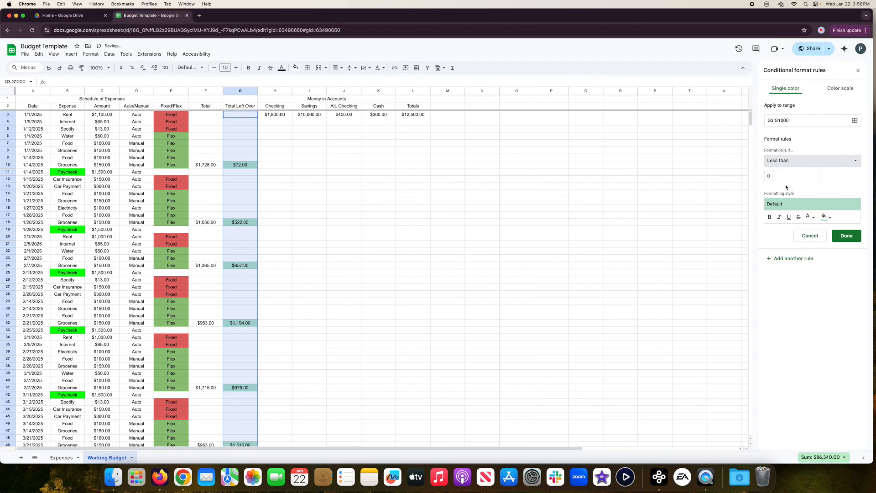
click(826, 218)
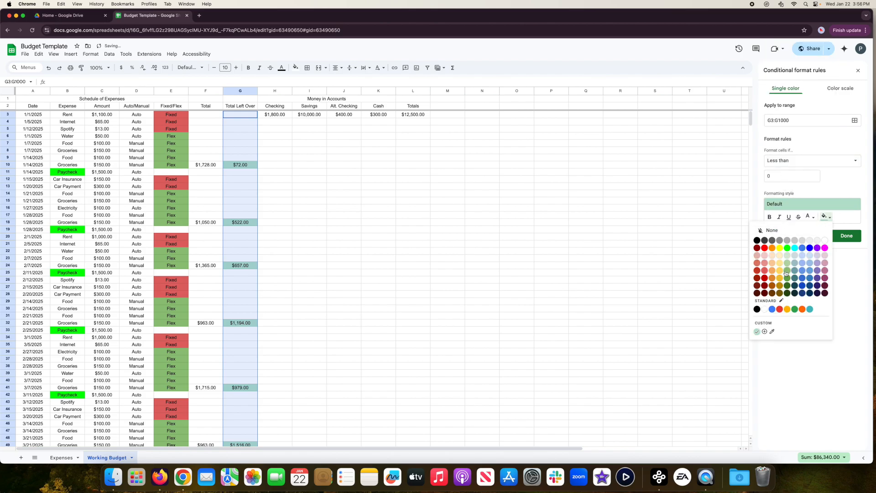
click(762, 270)
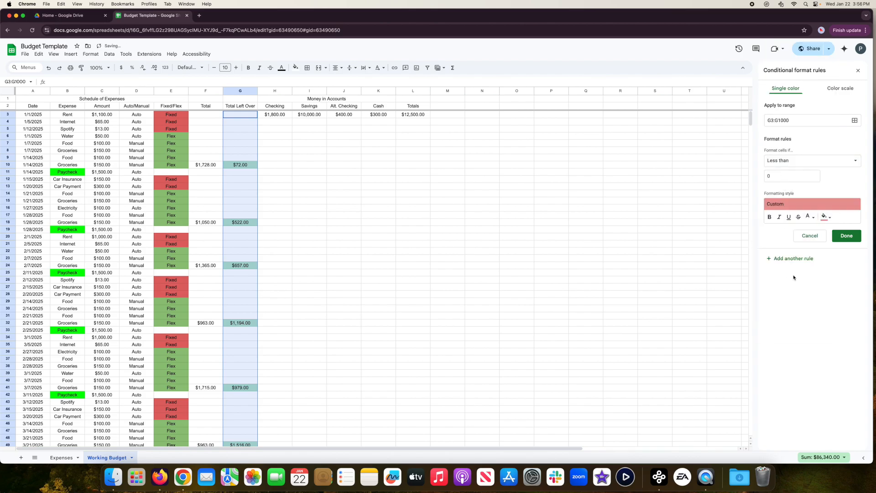
click(845, 236)
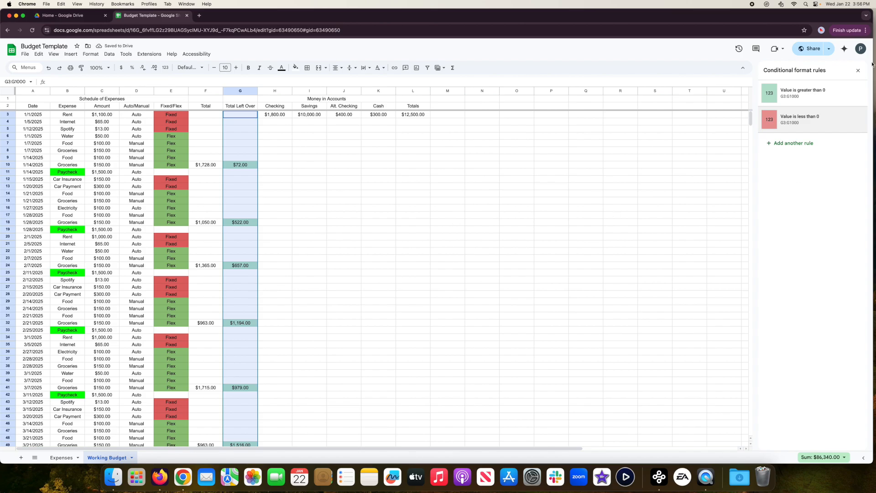
click(857, 71)
click(324, 214)
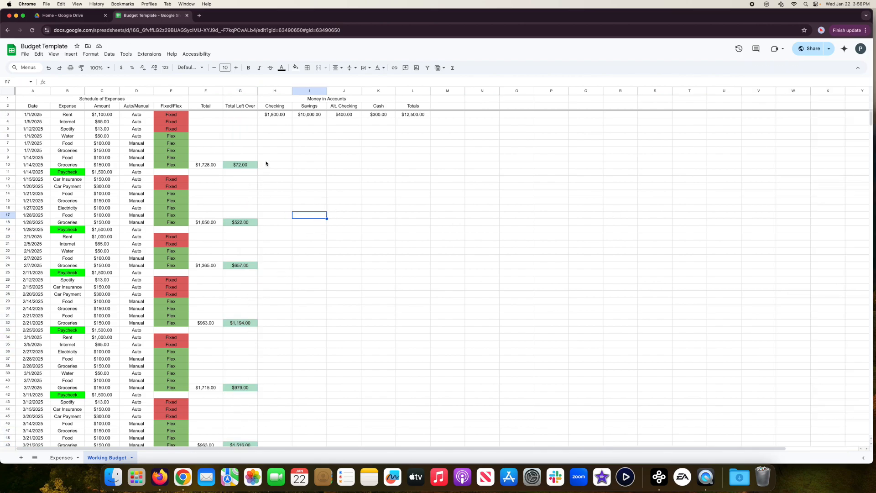
Set the Checking balance in H3 to 1300 and review the color-coded Total Left Over amounts down the schedule
click(281, 117)
text(1300)
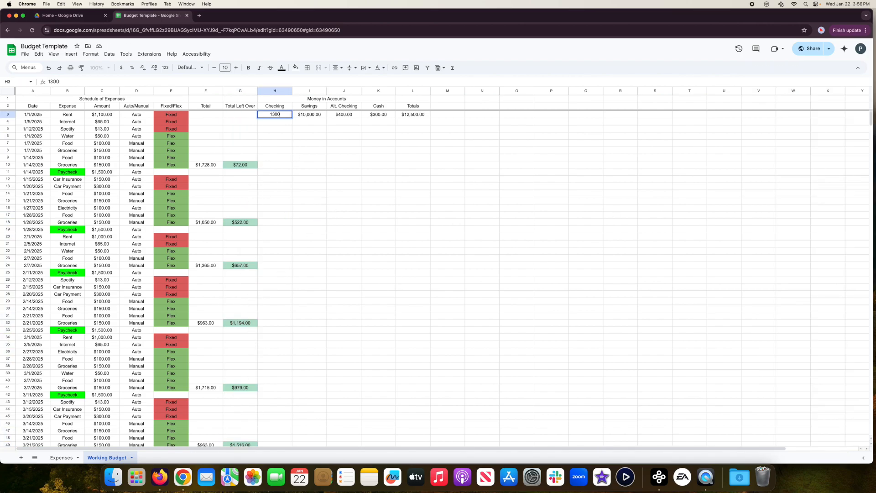
key(Return)
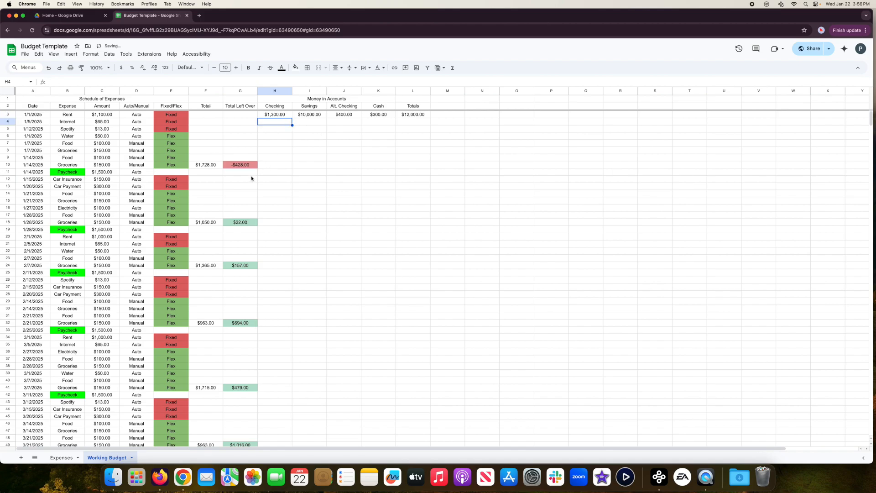
scroll(245, 308, down, 7)
scroll(245, 308, up, 7)
scroll(245, 410, down, 5)
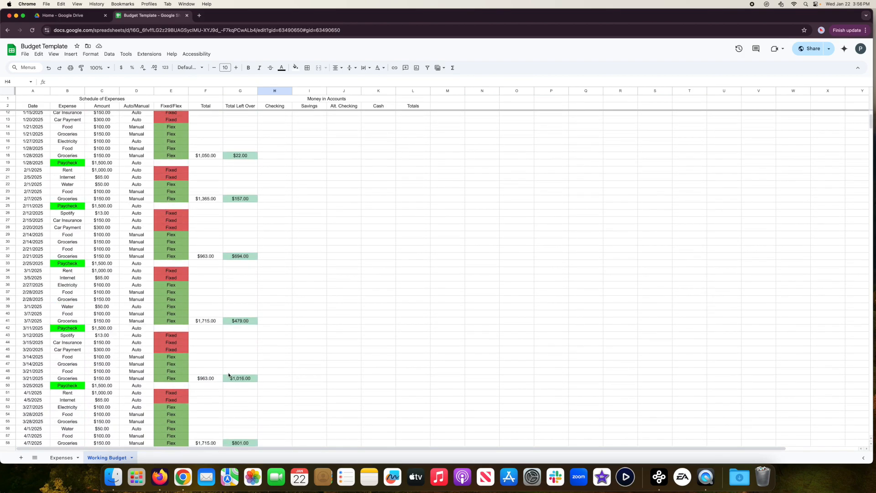
scroll(231, 378, up, 5)
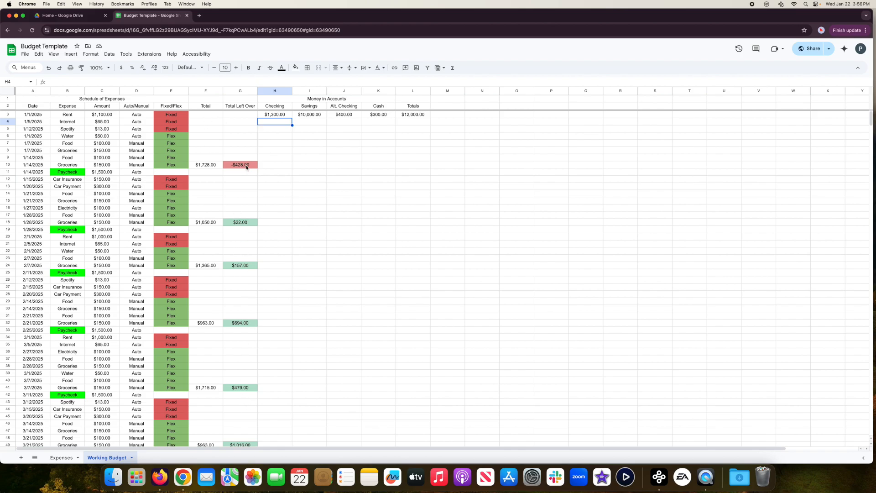
drag(198, 156, 272, 278)
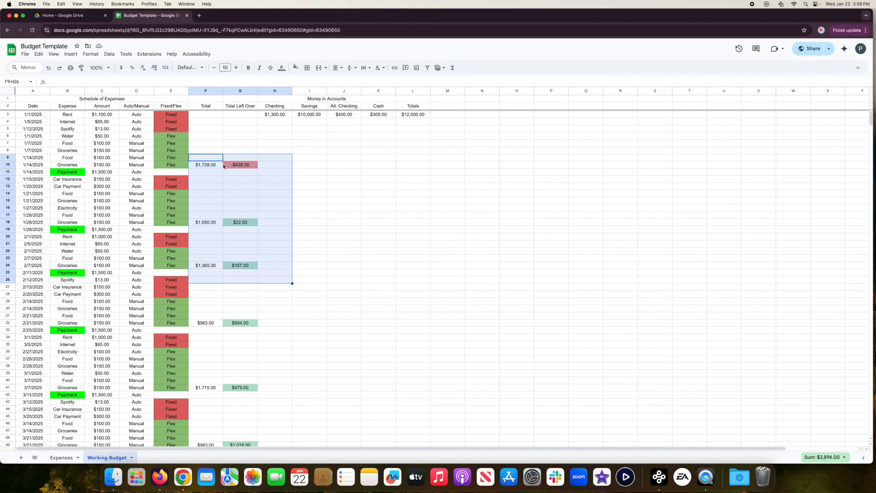
click(236, 245)
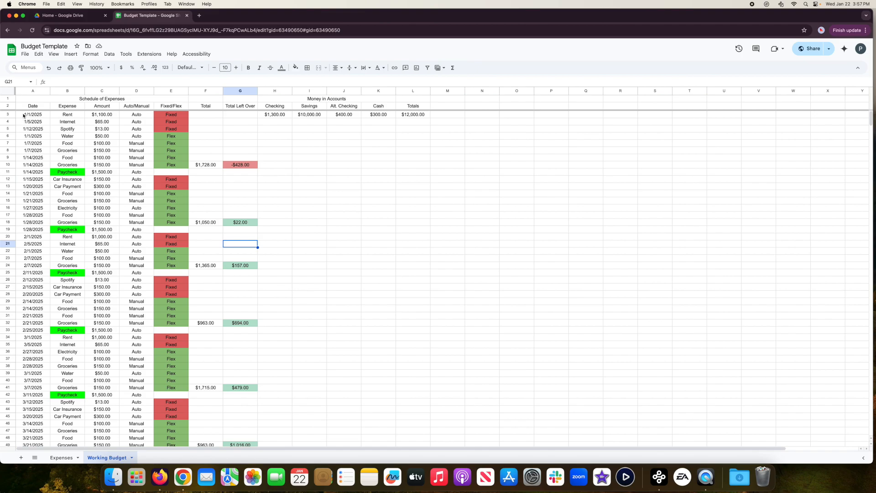
Insert blank cells at A3:G6 above the first Rent entry, shifting the existing schedule down
drag(24, 116, 241, 135)
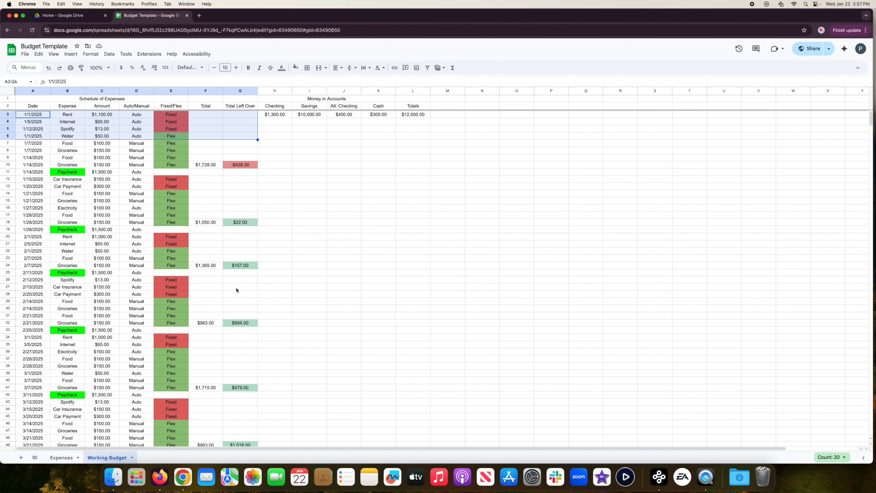
right_click(126, 120)
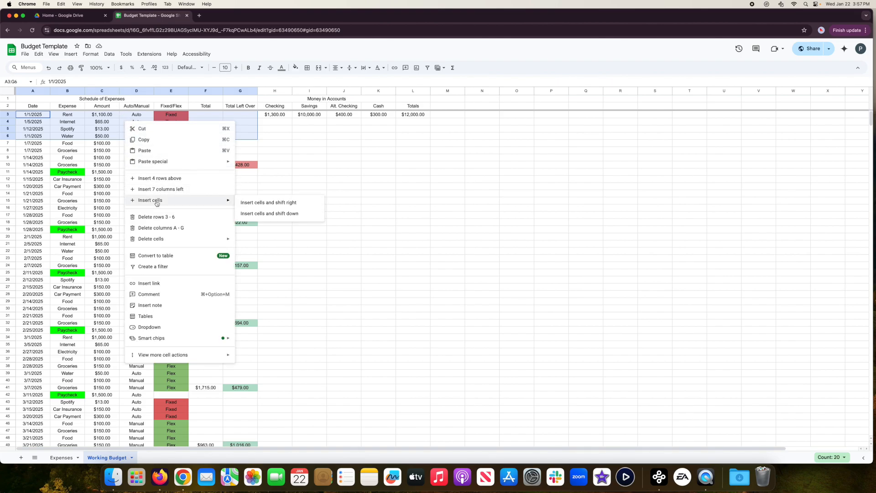
mouse_move(170, 204)
click(274, 214)
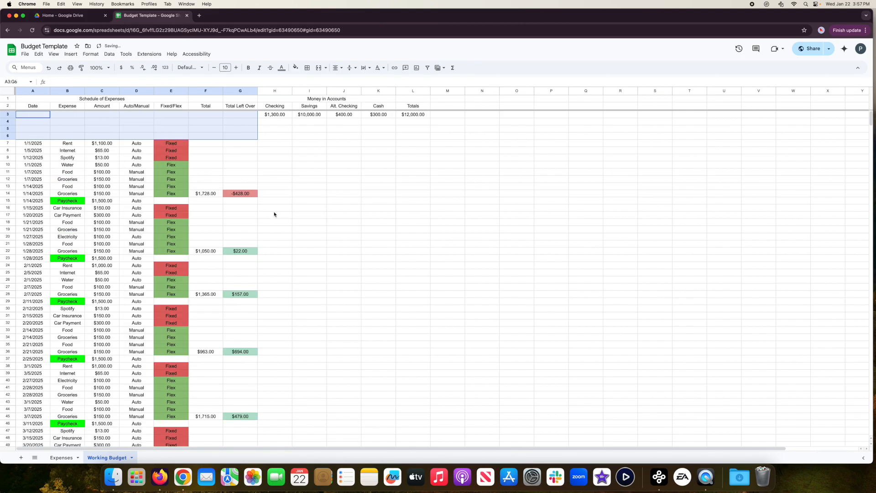
Enter =TODAY() as the date in A3 and fill it down through A6
click(34, 117)
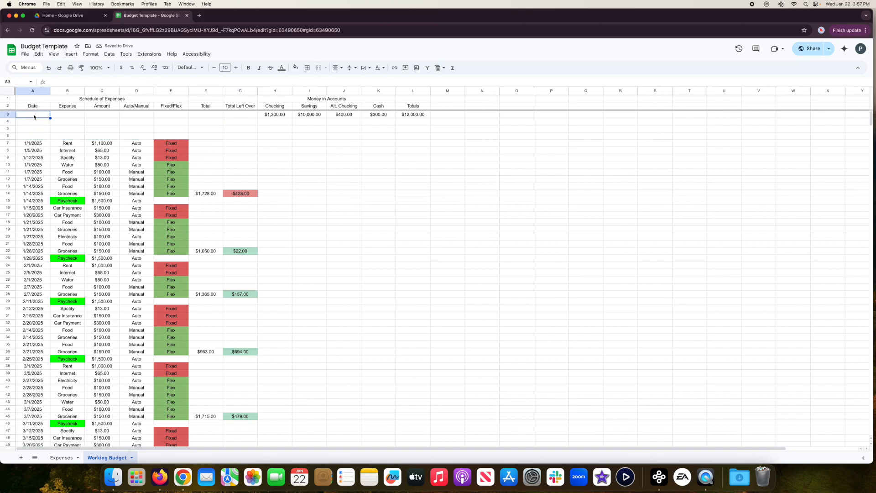
text(=today)
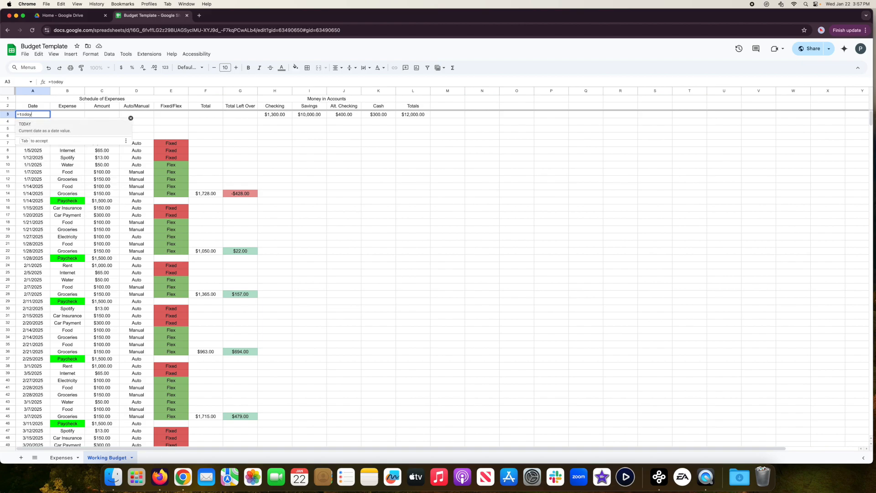
key(Tab)
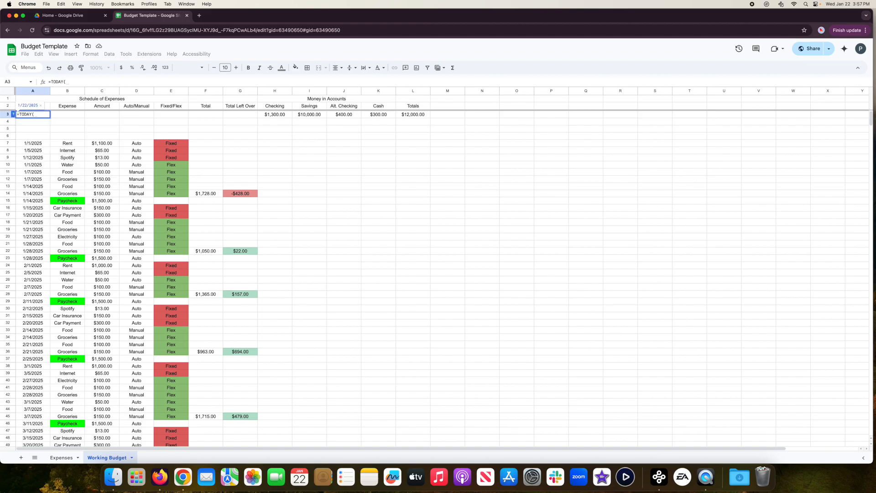
text())
key(Tab)
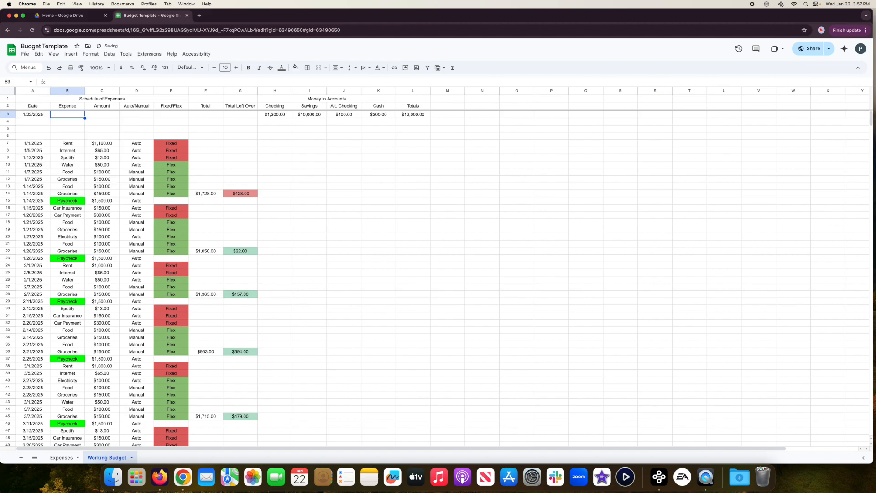
click(39, 115)
drag(50, 117, 49, 139)
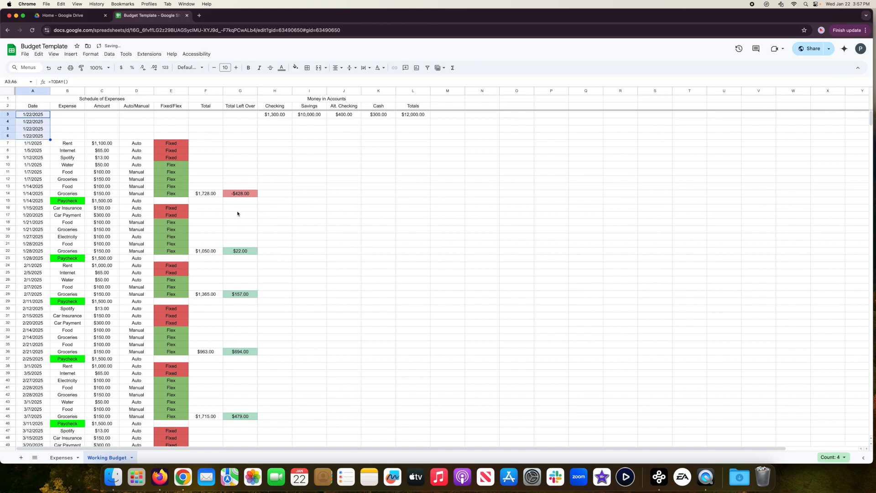
Set the Checking balance in H3 to 1800
click(68, 118)
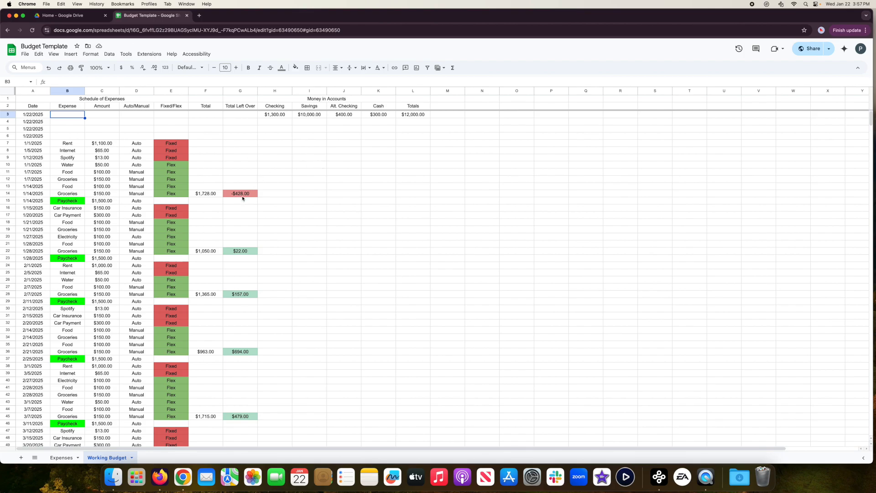
click(270, 114)
text(1800)
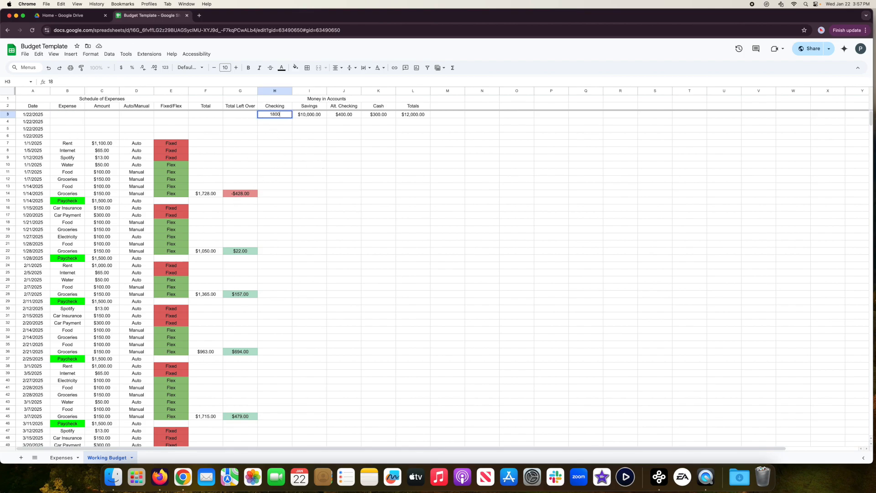
key(Return)
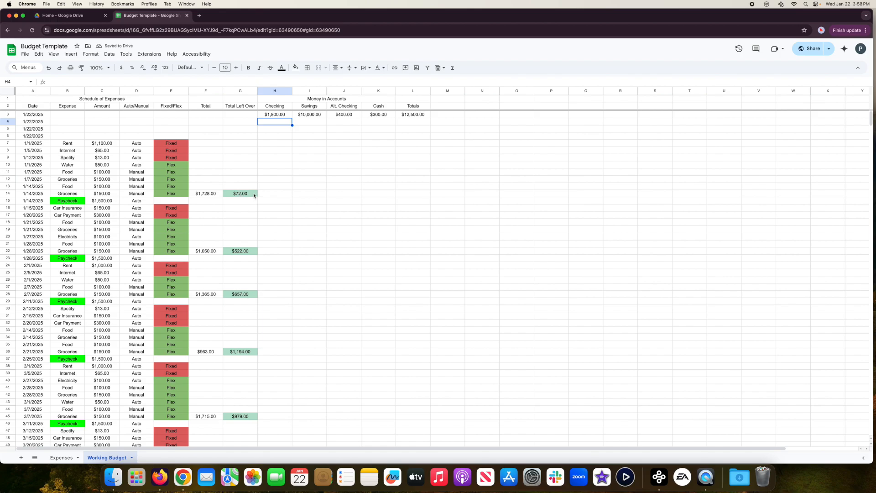
Enter the expenses Game, Bike, Trip and Surgery Recovery in B3:B6
click(70, 116)
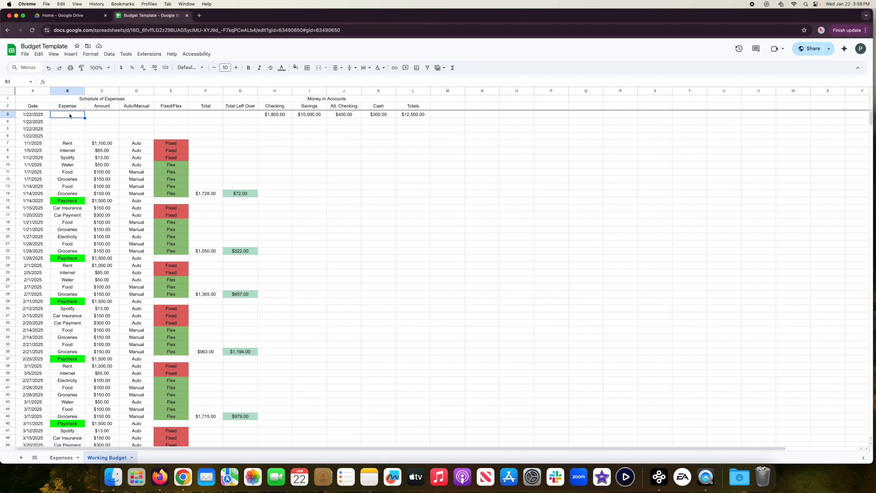
text(Game)
key(Return)
text(Bike)
key(Return)
text(Trip)
key(Return)
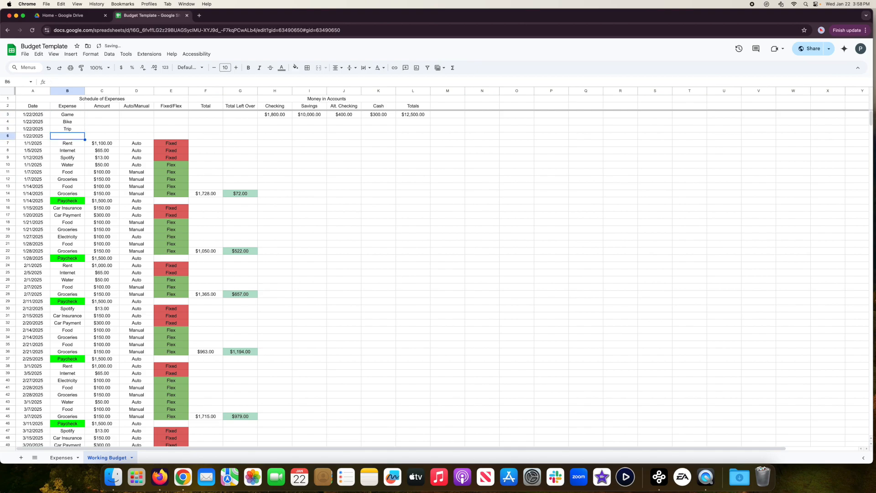
text(Surgery Recover)
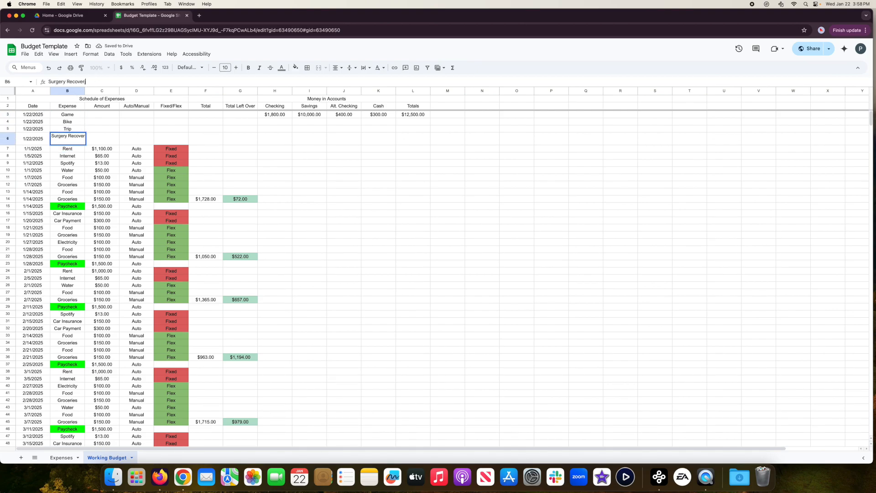
text(y)
key(Return)
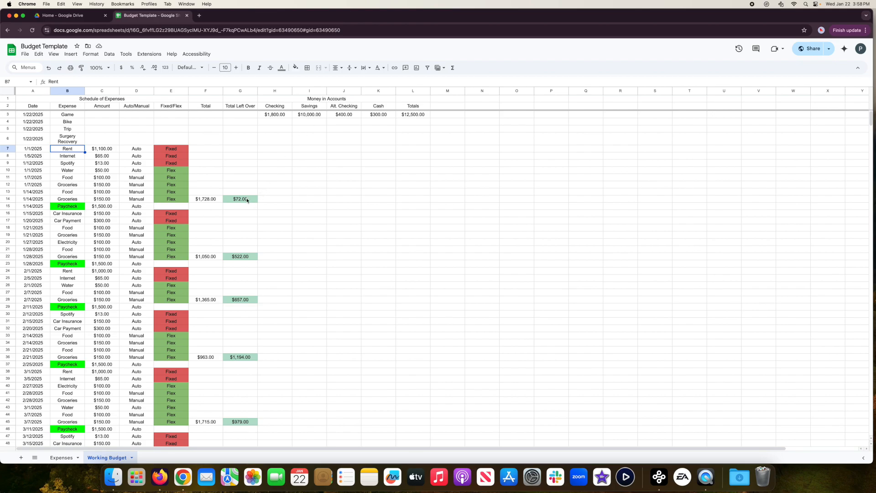
Mark the Game expense as Flex in E3 and fill that category down through E6
click(169, 116)
text(Flex)
key(Return)
click(188, 118)
drag(188, 118, 188, 146)
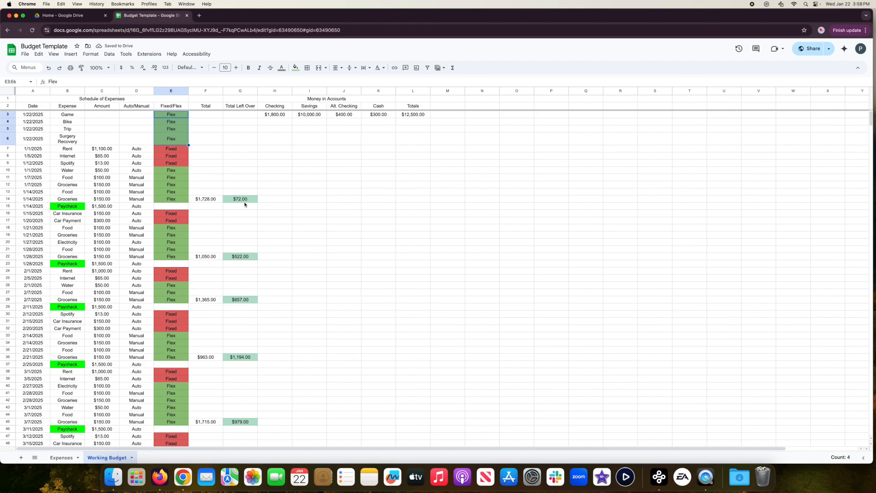
Enter an amount of 10 for each of the four new expenses in C3:C6
click(107, 116)
text(10)
key(Return)
text(10)
key(Return)
text(10)
key(Return)
text(10)
key(Return)
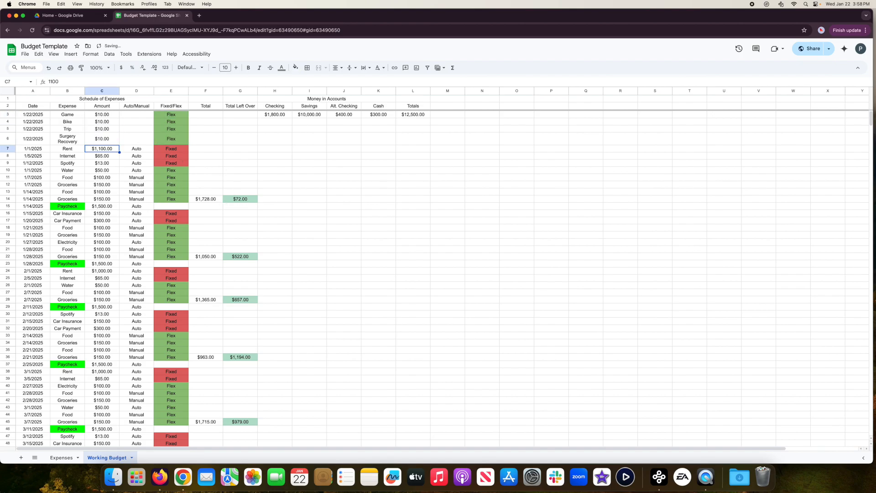
Change the first period's total formula in F14 to =sum(C$3:C14) so it includes the new expenses
click(214, 201)
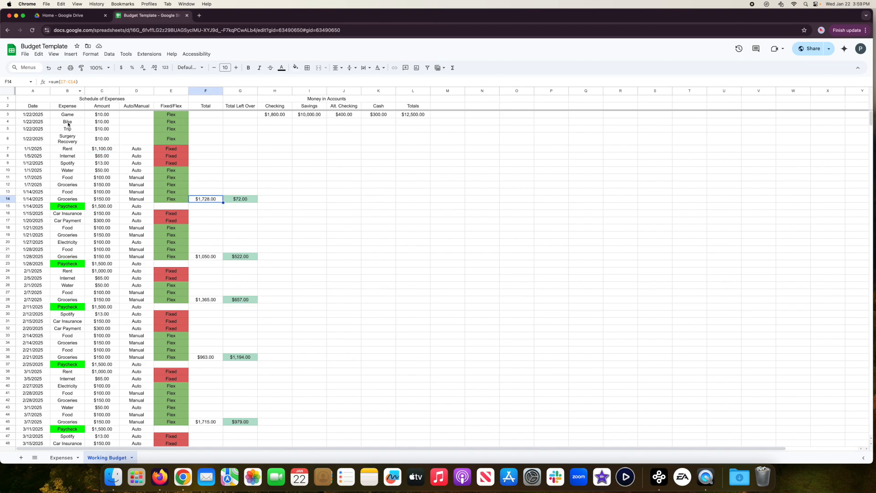
click(63, 82)
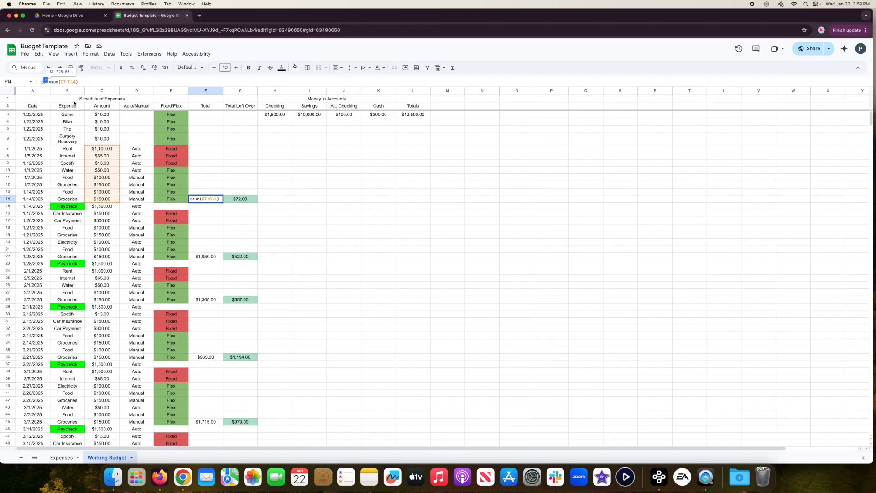
key(BackSpace)
text($)
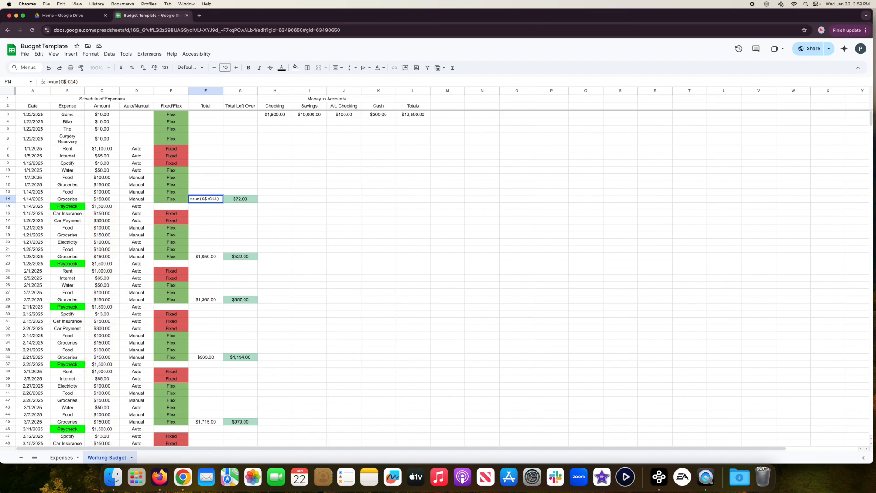
text(3)
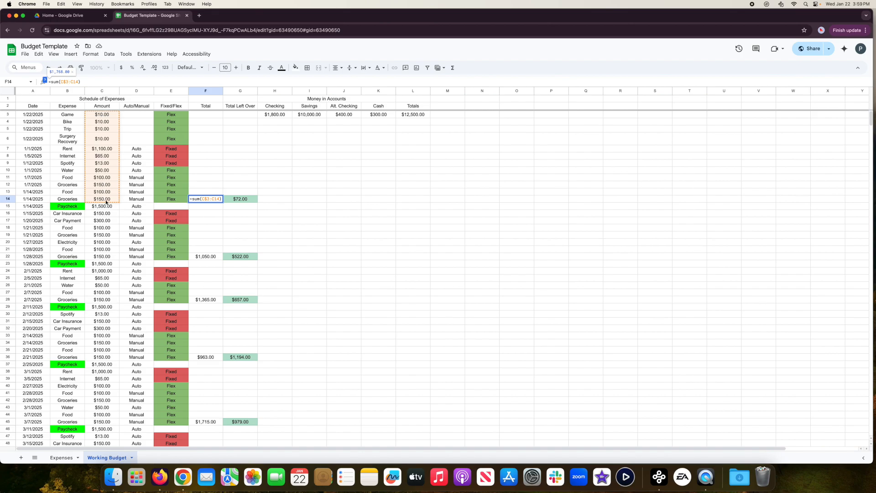
key(Return)
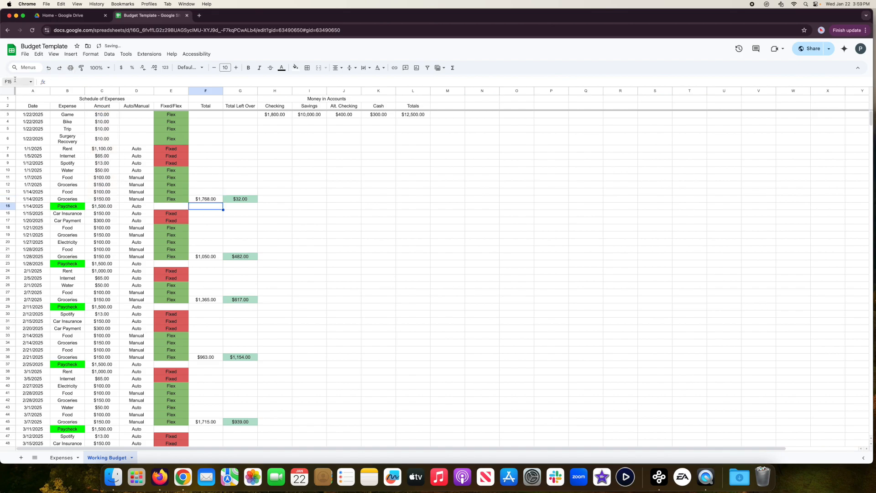
Insert blank cells at A4:G4 between the Game and Bike expenses, shifting the schedule down
drag(36, 122, 229, 121)
right_click(229, 122)
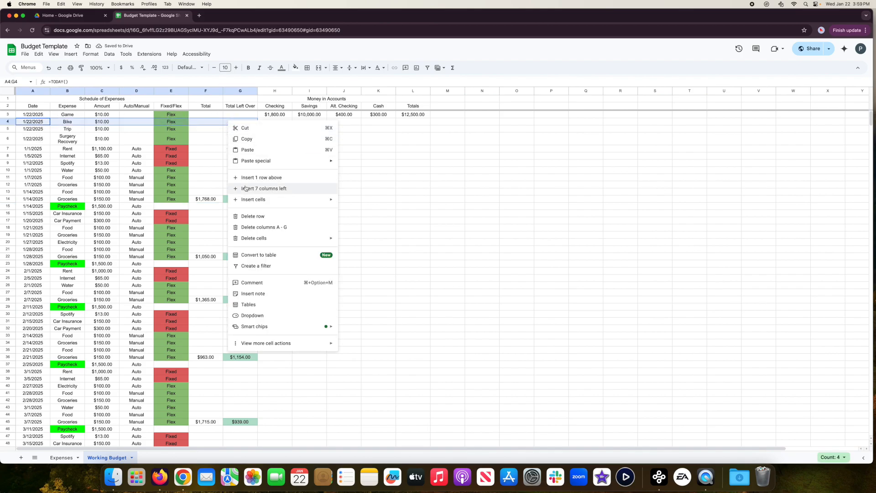
mouse_move(302, 202)
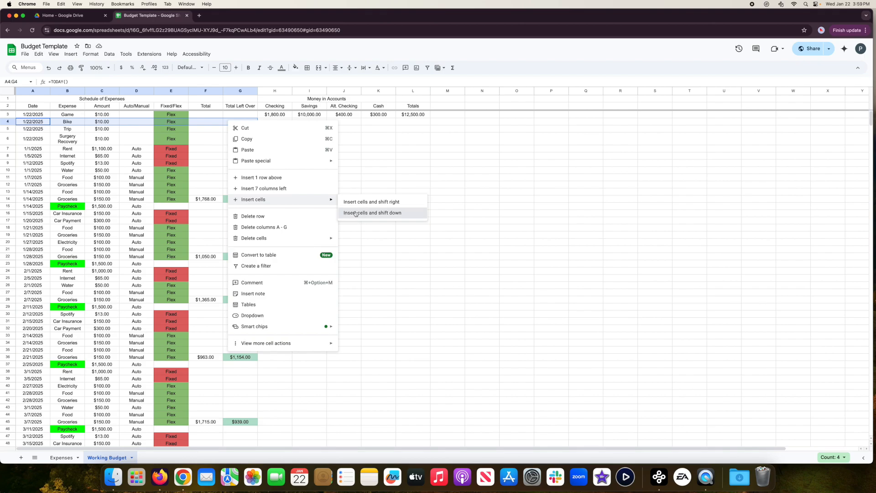
click(372, 213)
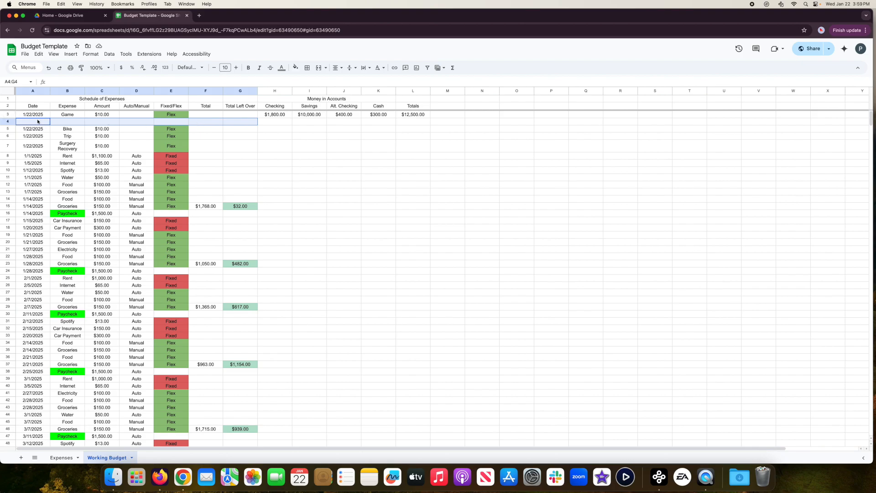
Fill the TODAY date from A3 into A4 and enter a Haircut expense with an amount of 10
click(39, 114)
drag(50, 118, 51, 125)
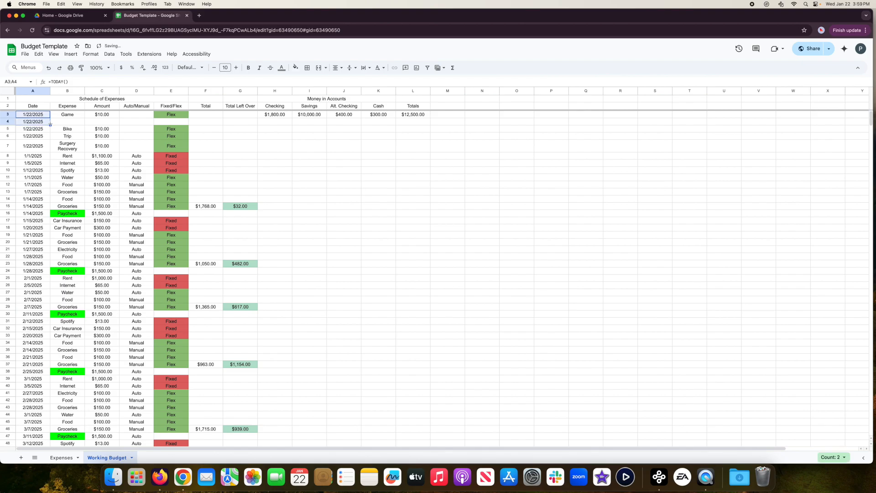
click(72, 123)
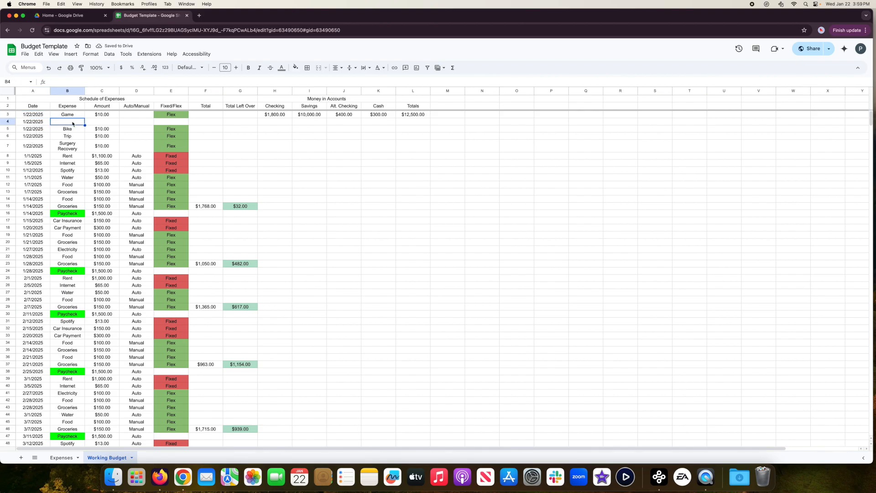
text(Haircut)
key(Tab)
text(10)
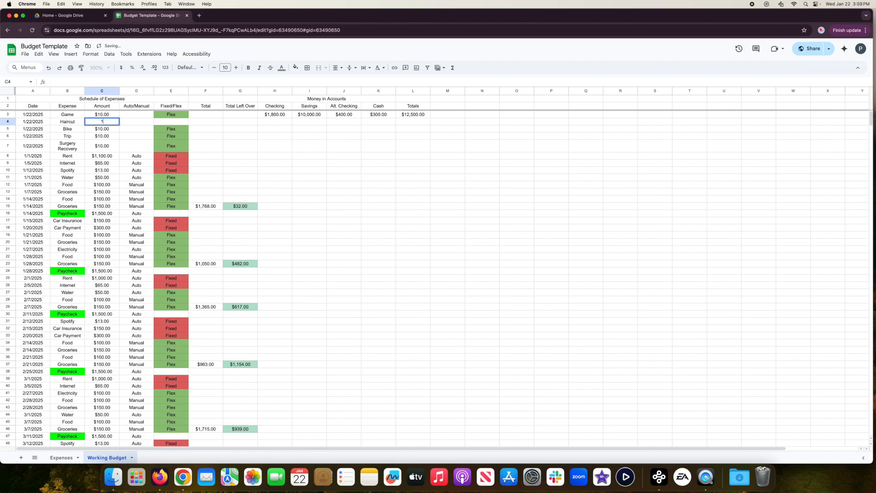
key(Return)
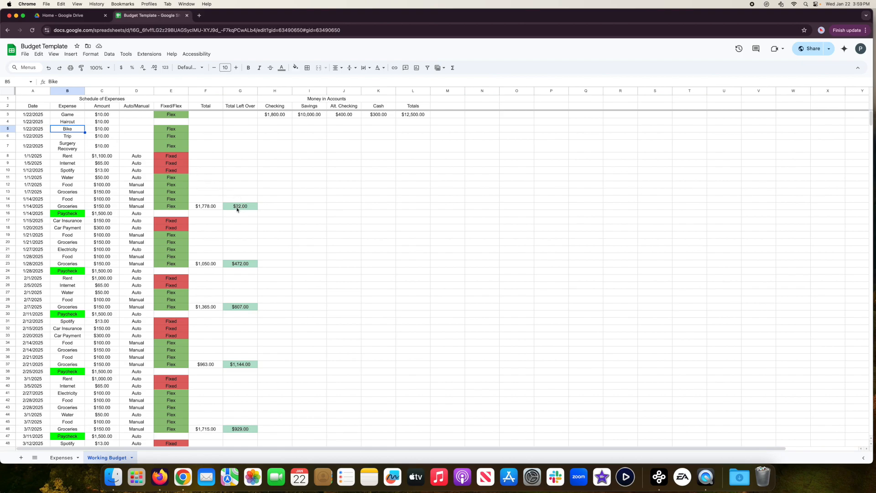
Fill the Flex entry from E3 down into E4 for the Haircut expense
drag(100, 115, 103, 137)
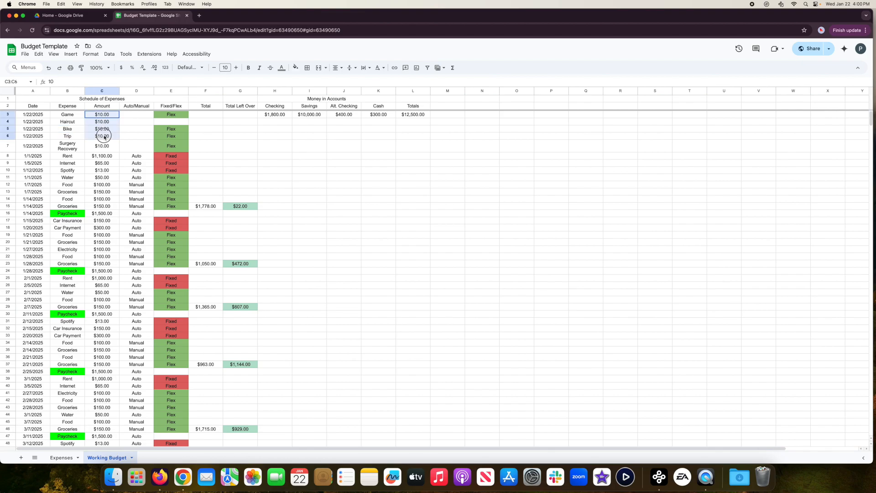
click(184, 116)
drag(189, 117, 188, 124)
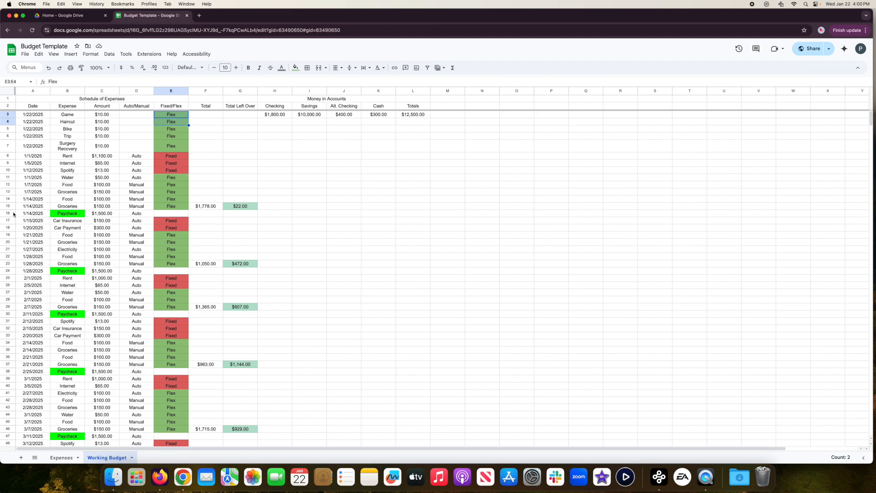
Delete the first period's expense and paycheck cells A8:G16, shifting the schedule below up
drag(29, 213, 249, 208)
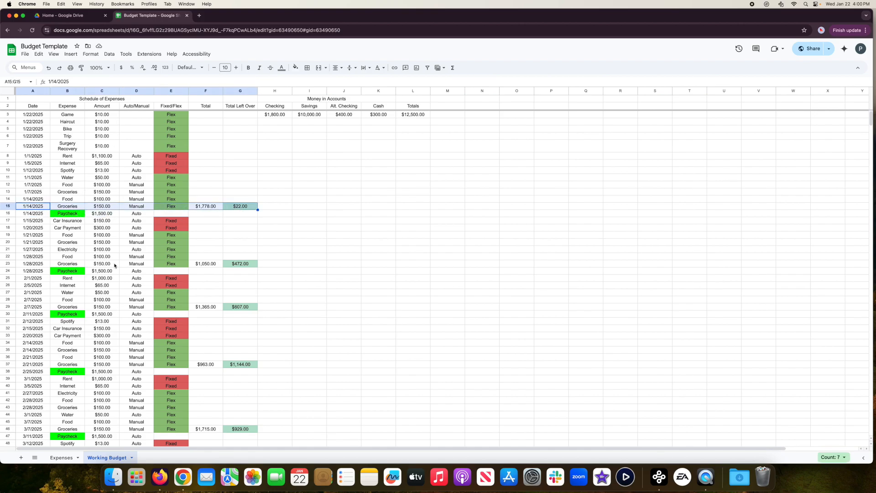
click(210, 209)
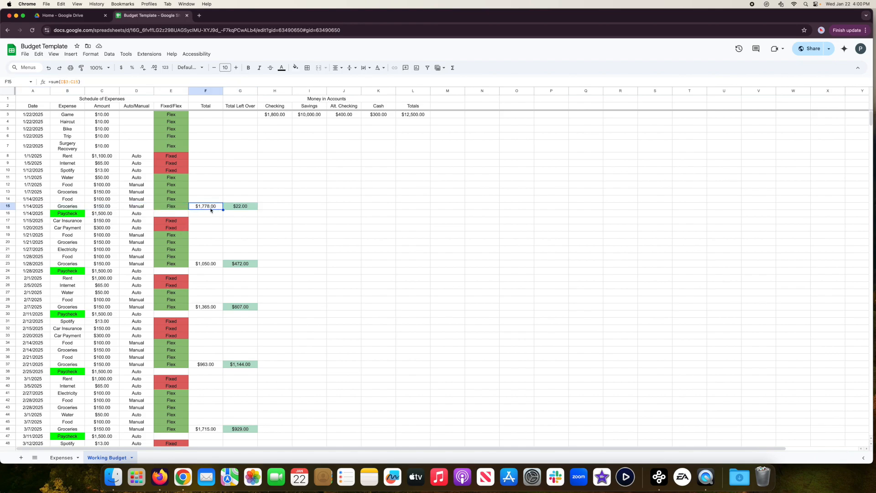
click(244, 266)
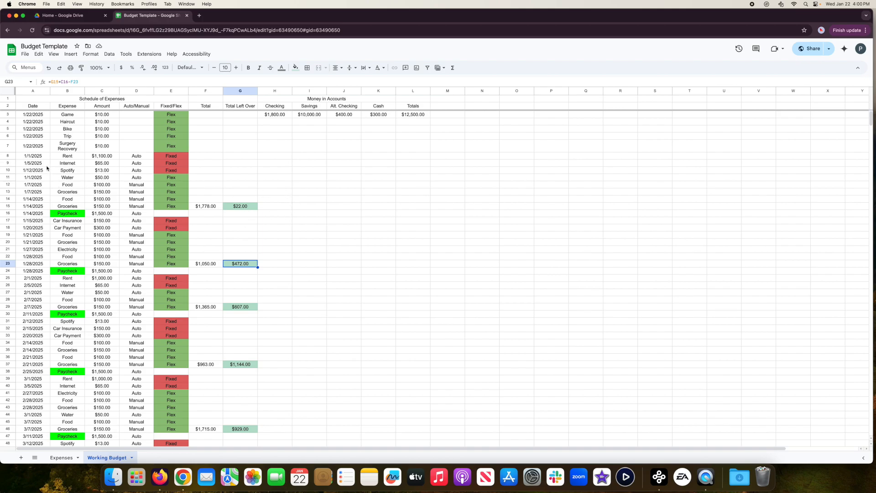
drag(45, 156, 250, 216)
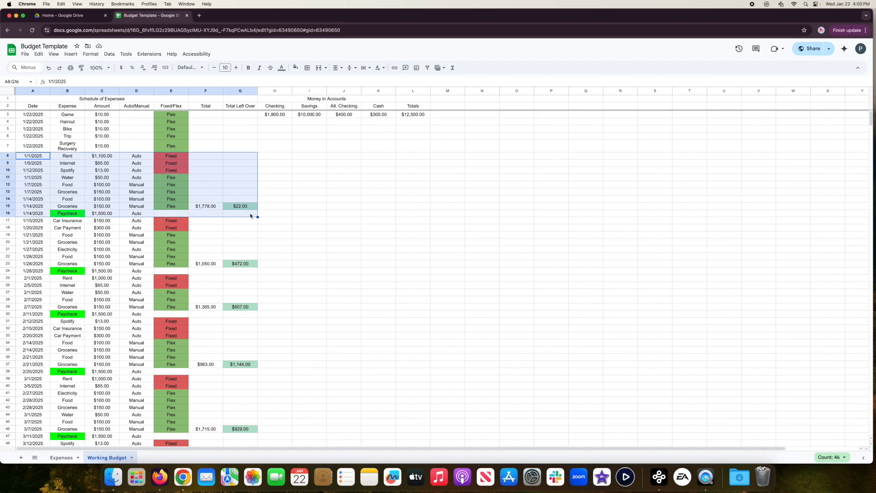
right_click(230, 186)
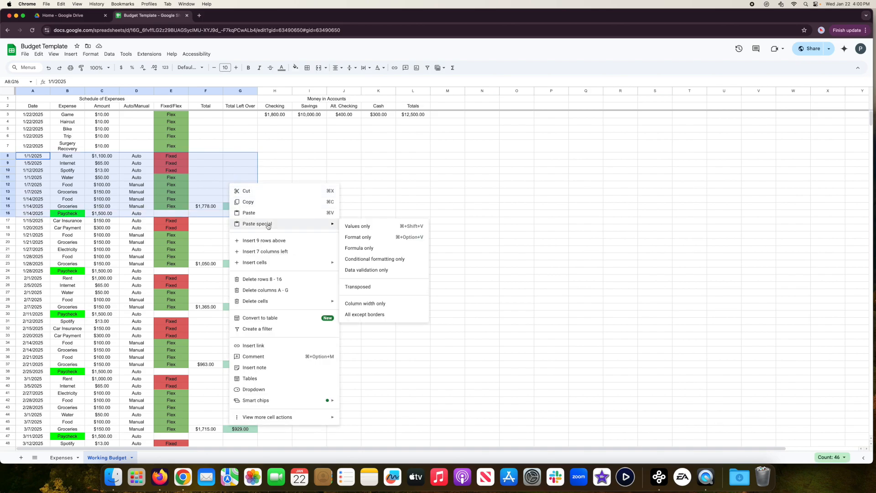
mouse_move(274, 302)
click(387, 315)
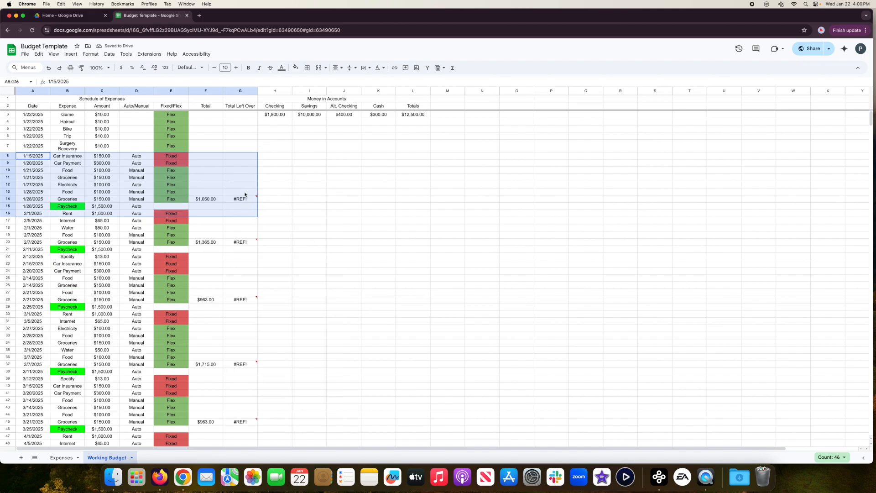
Change the total formula in F14 to =sum(C3:C14) so it includes the extra expenses
click(240, 199)
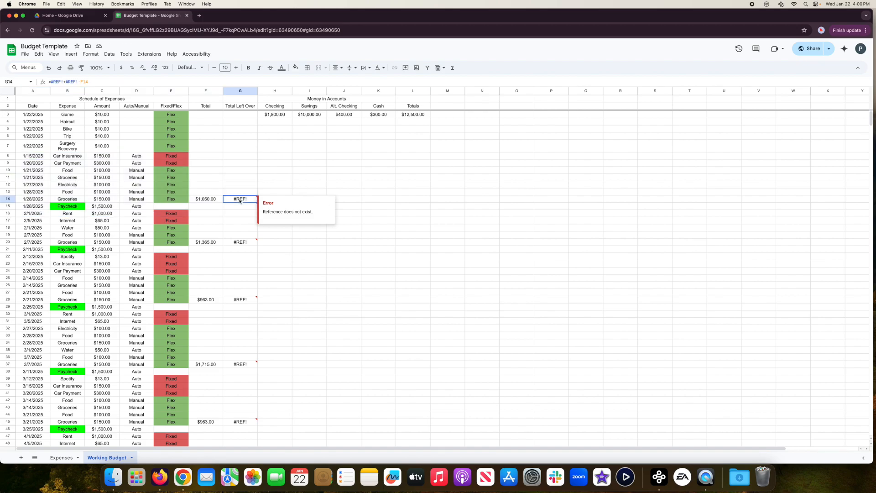
click(213, 200)
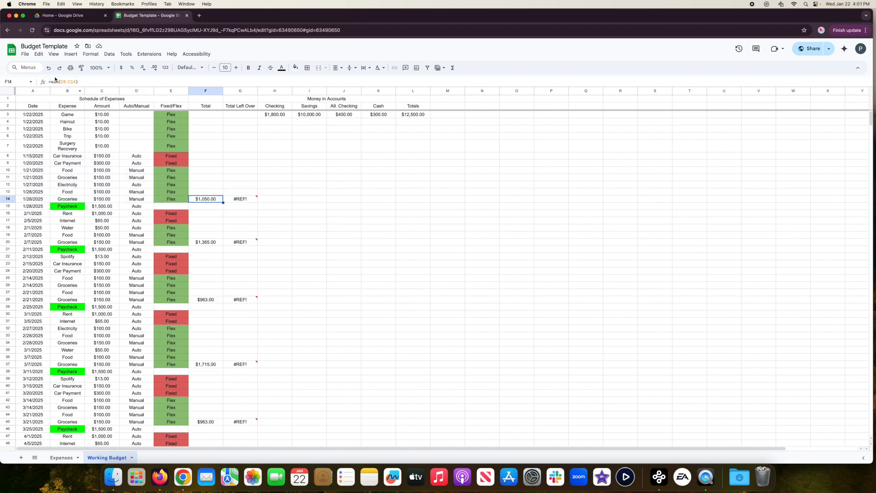
click(67, 82)
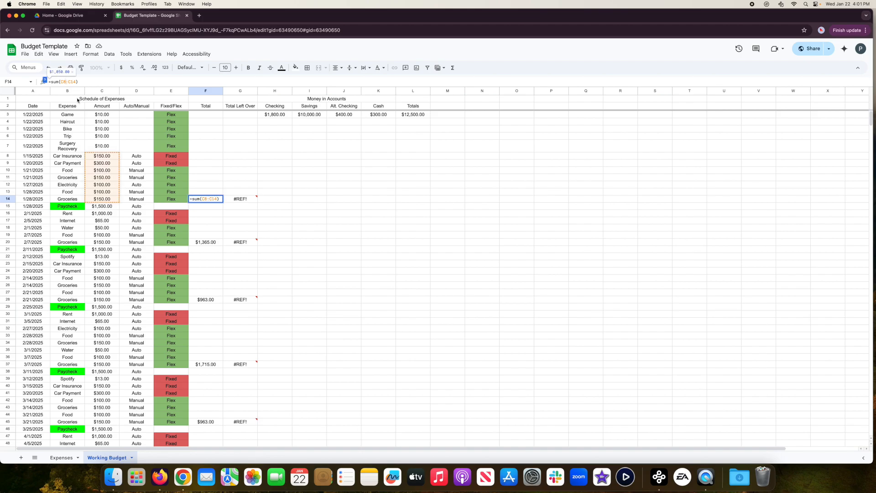
key(BackSpace)
text(3)
key(Return)
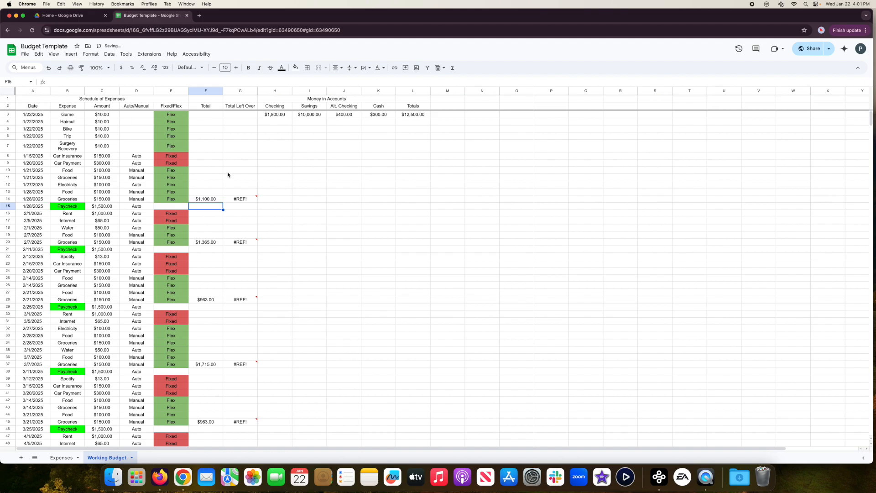
Replace the broken left-over formula in G14 with =H3-F14, subtracting the period total from the Checking balance
click(240, 200)
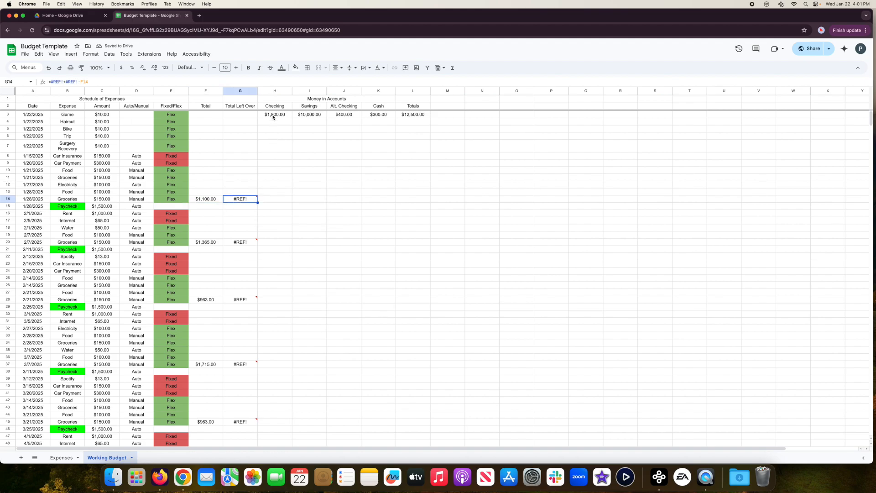
text(=)
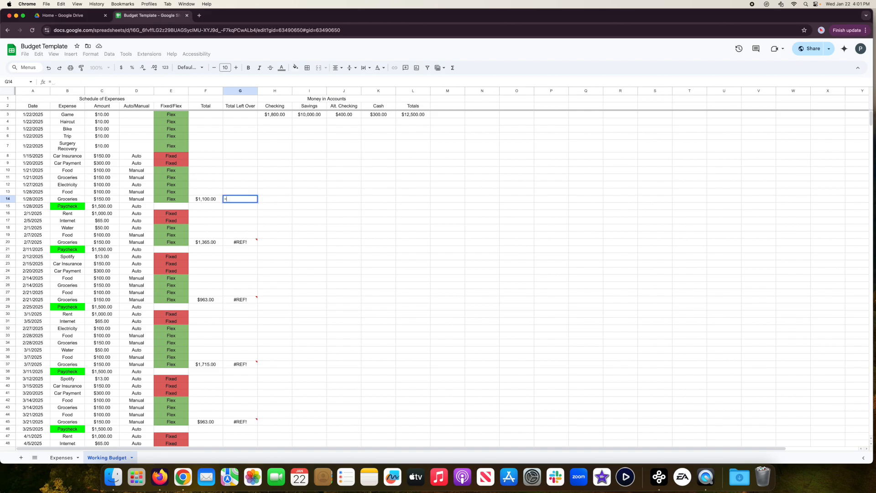
click(274, 115)
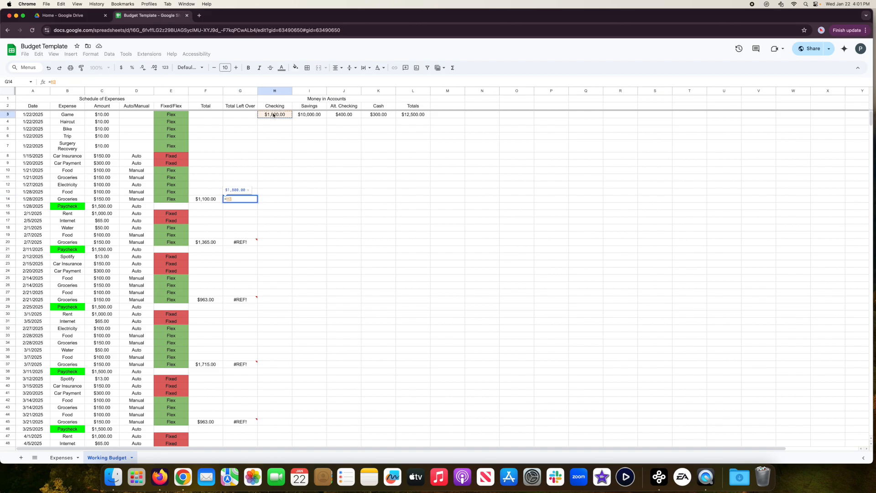
text(-)
click(209, 202)
key(Return)
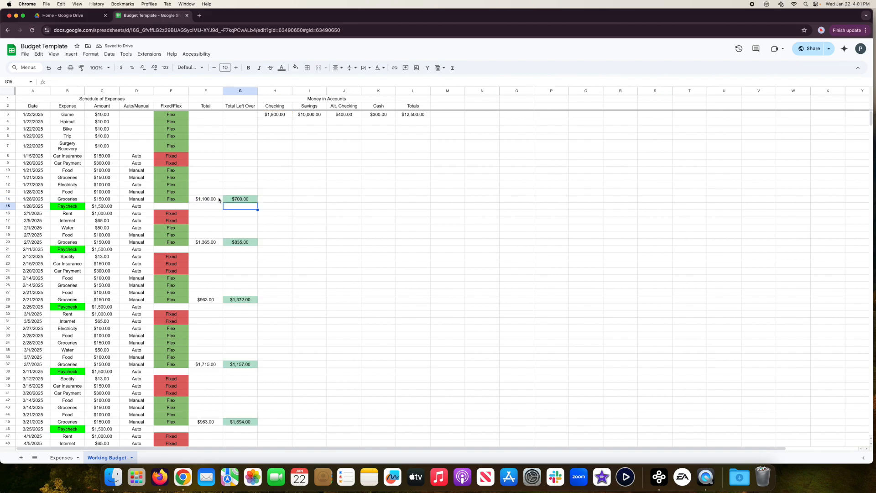
Undo the G14 and F14 formula edits and the deletion of cells A8:G16
key(super+z)
key(super+z)
key(super+z)
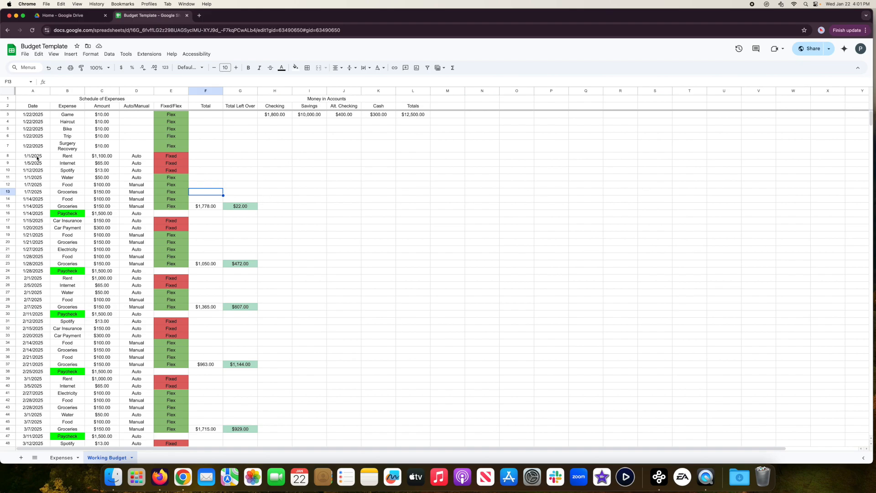
Start recording a macro from cell A8 with relative references
drag(37, 158, 240, 155)
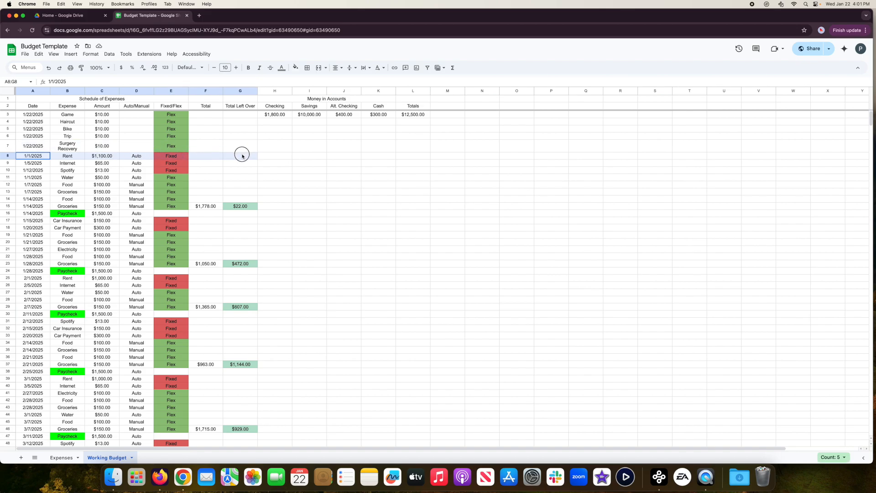
click(33, 158)
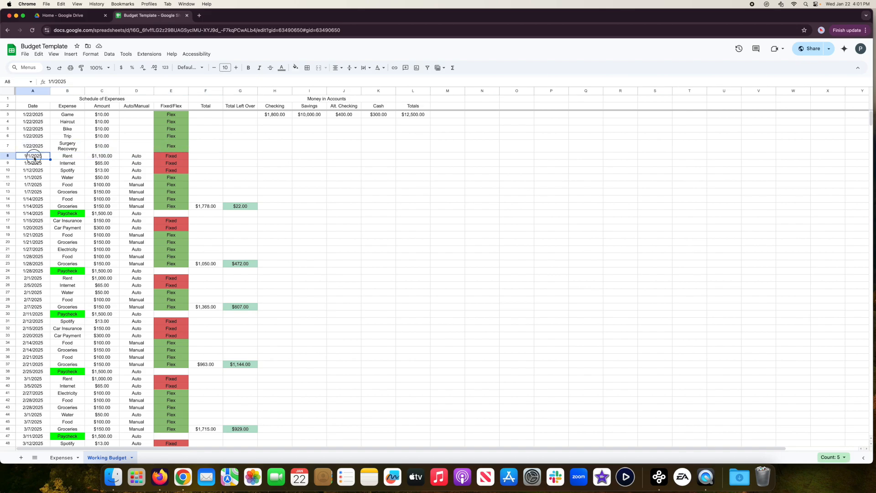
click(149, 54)
mouse_move(234, 80)
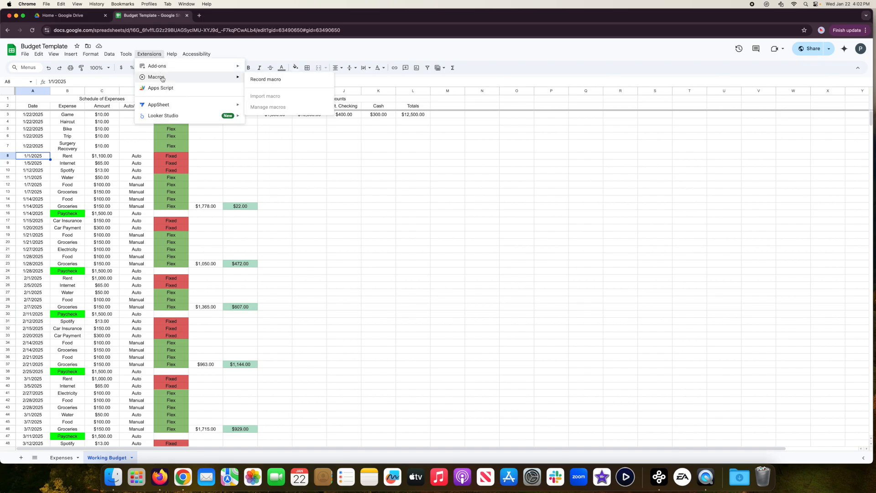
click(258, 79)
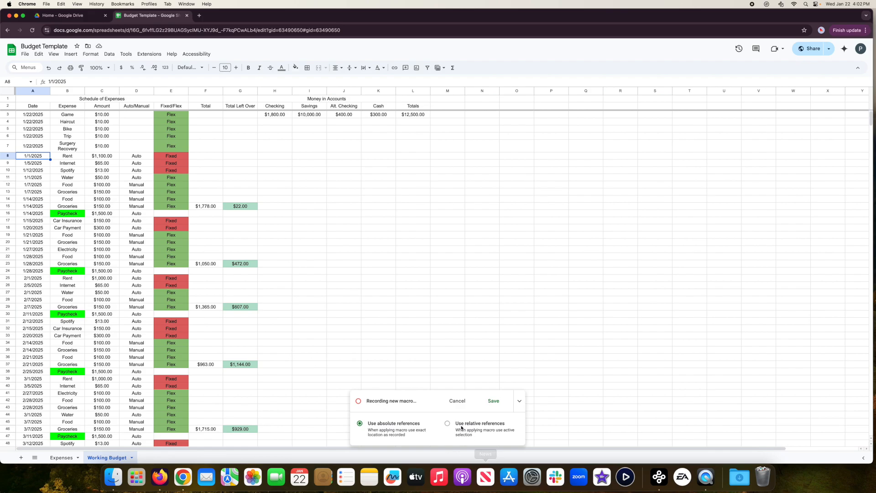
click(447, 423)
Record deleting the Rent expense cells A8:G8 with the cells below shifting up
drag(39, 158, 239, 160)
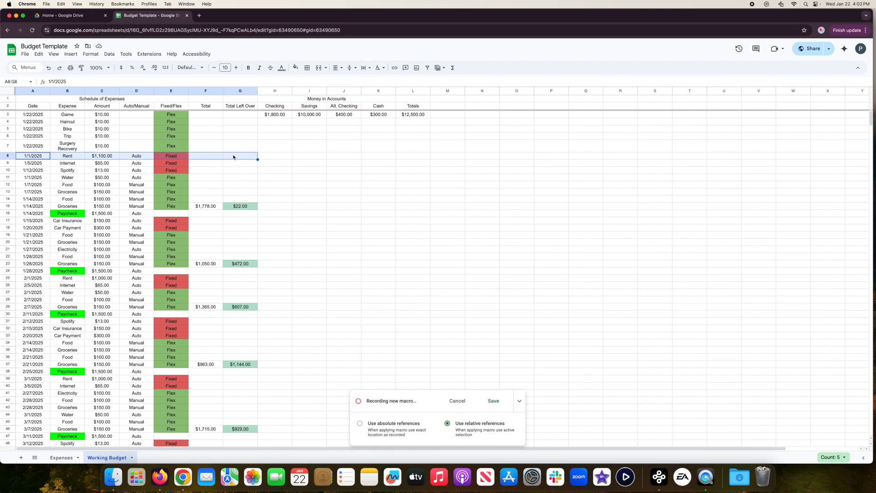
right_click(233, 157)
mouse_move(288, 273)
click(375, 286)
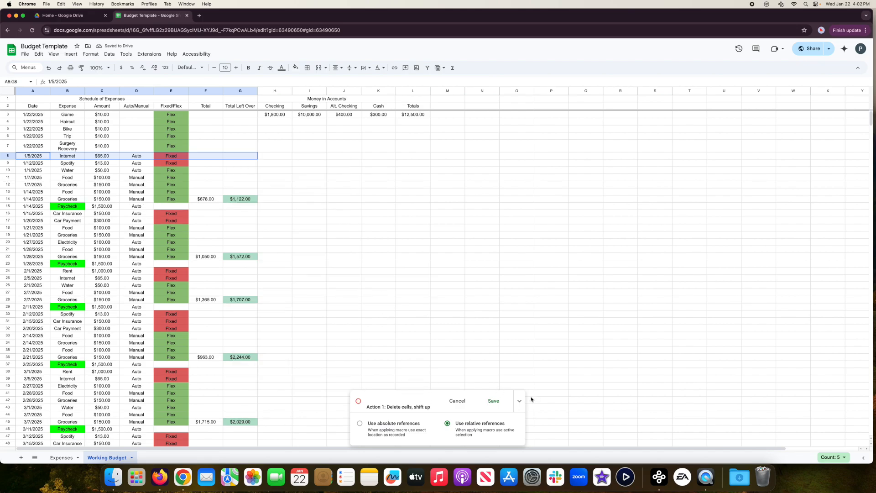
Finish the recording and save the macro with the name Delete Expense
click(493, 401)
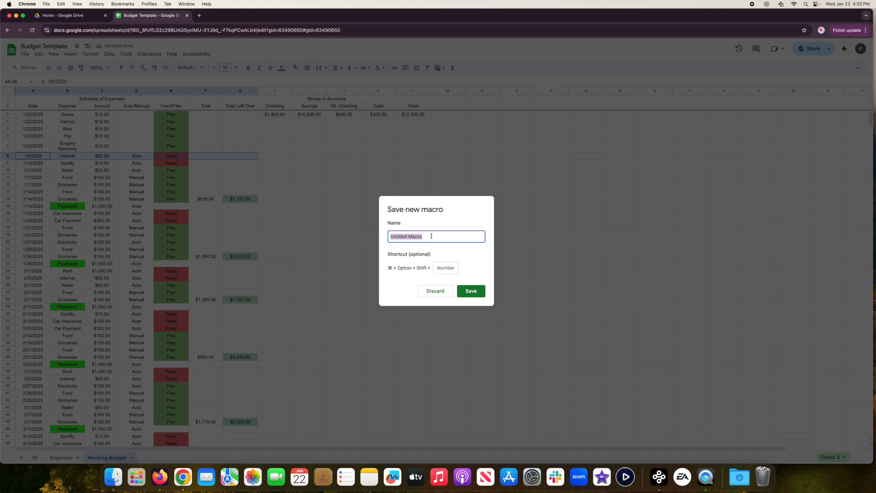
text(Delete Expense)
click(471, 291)
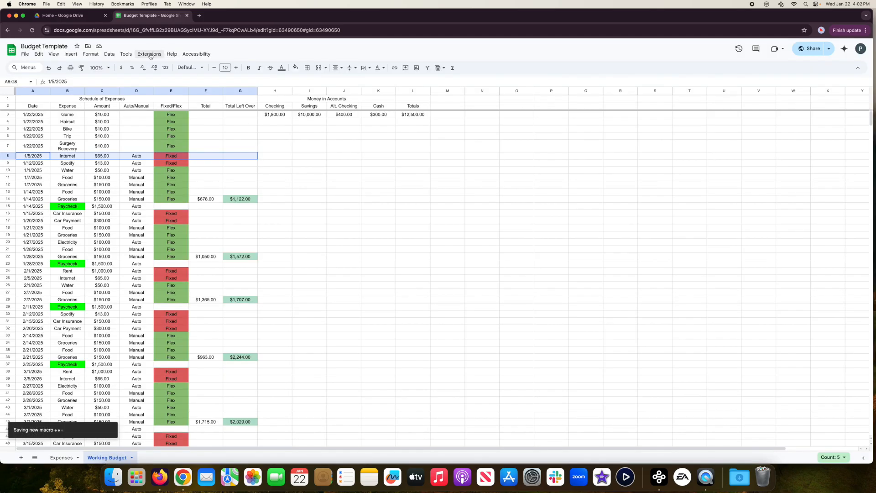
Check the macro list for Delete Expense and restore the deleted Rent expense in A8:G8
click(150, 55)
mouse_move(183, 77)
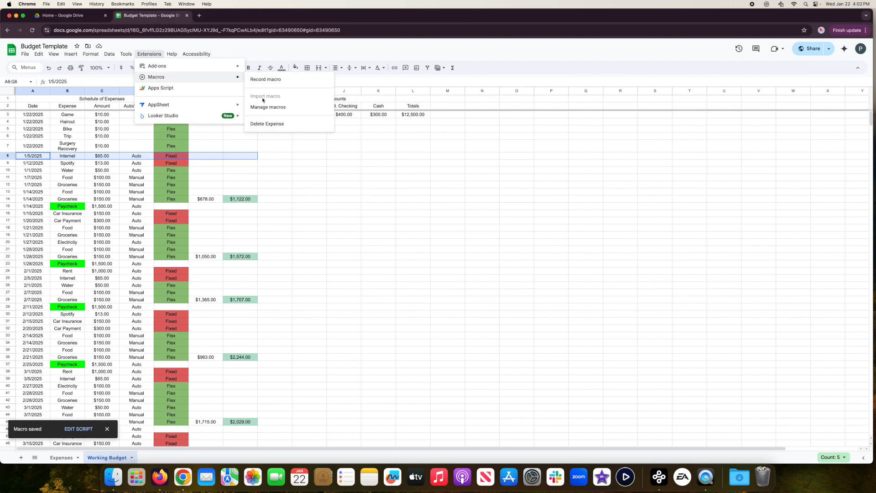
click(267, 130)
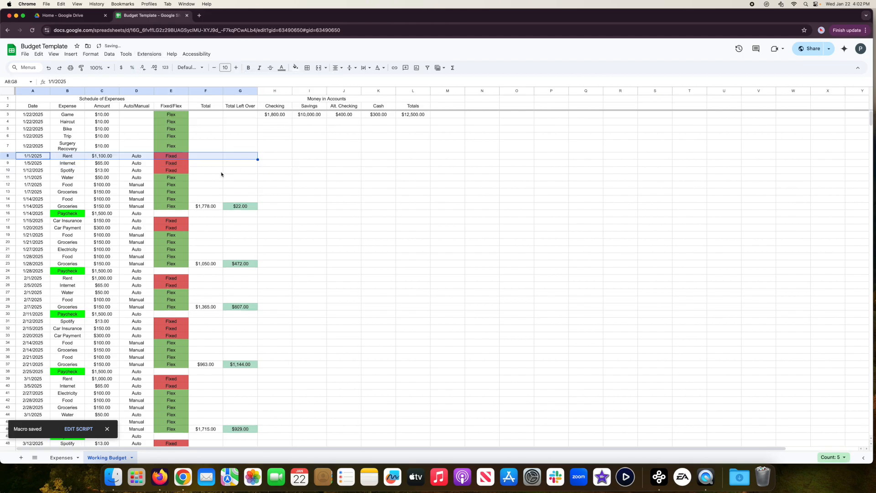
Authorize and run the Delete Expense macro on the Spotify expense at A10, and undo the resulting deletion
click(38, 172)
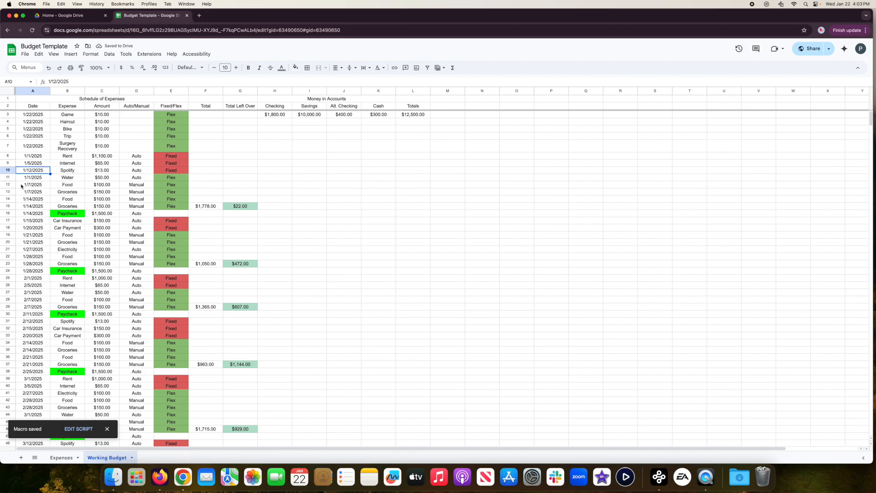
click(149, 54)
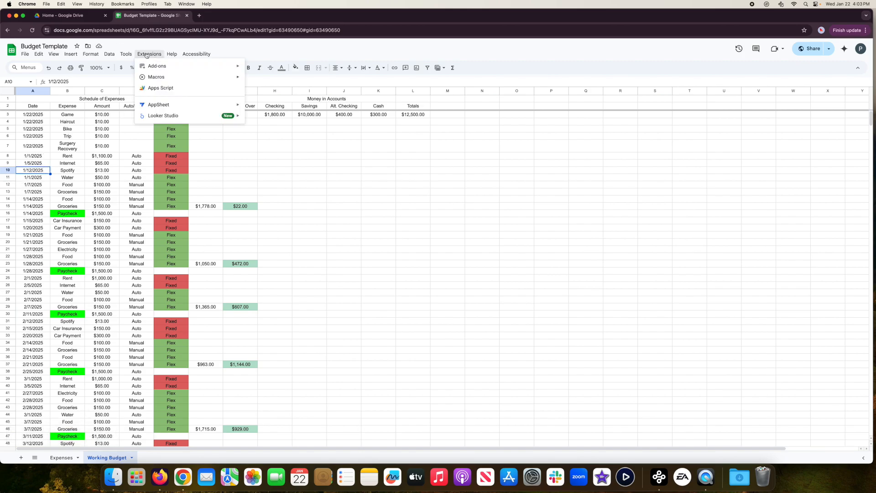
mouse_move(159, 76)
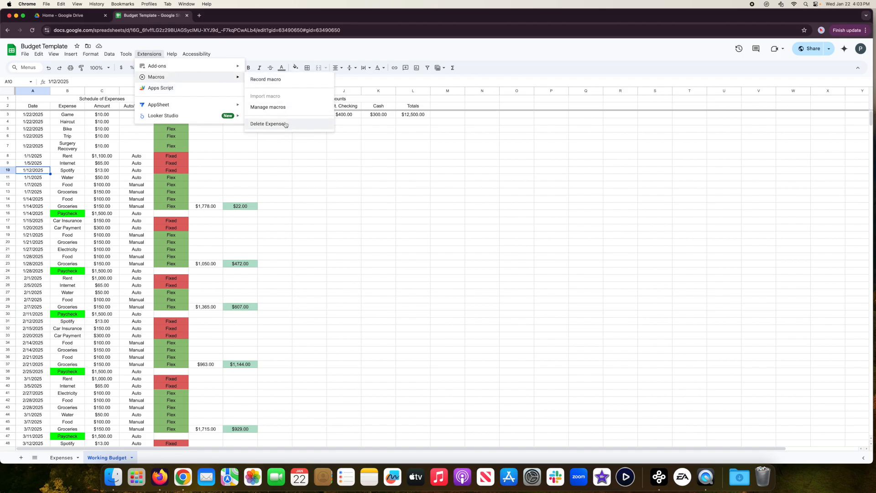
click(269, 123)
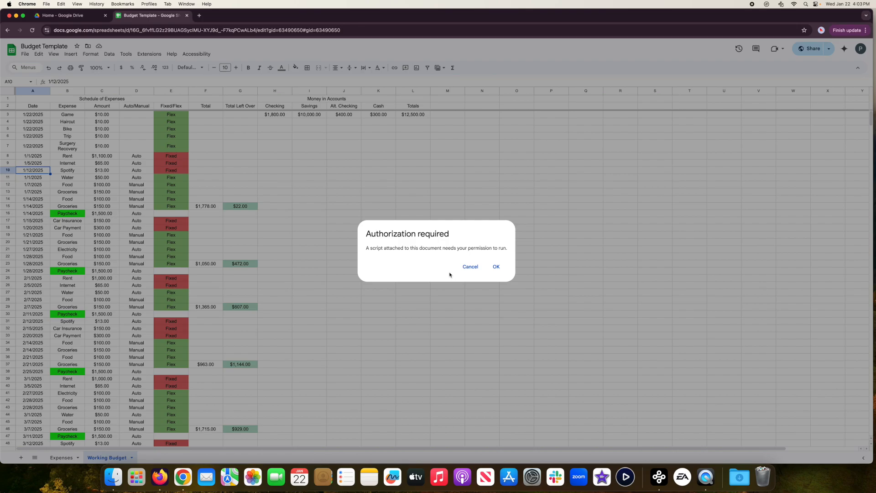
click(496, 266)
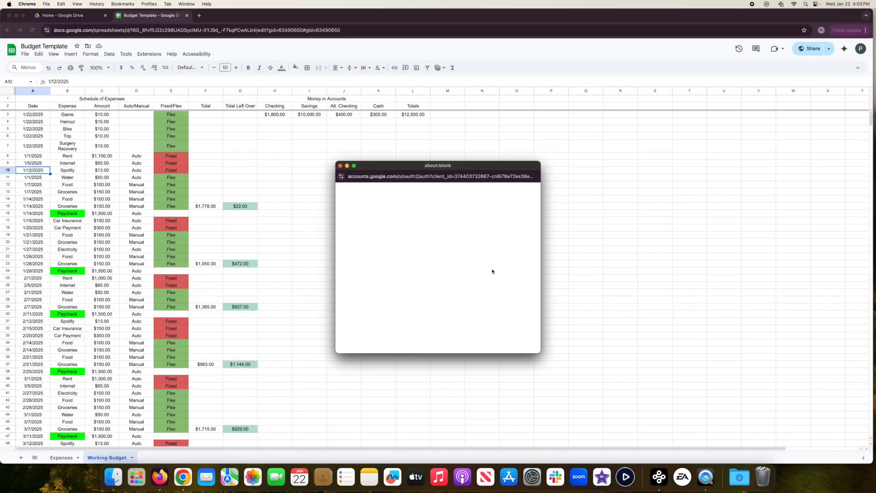
scroll(496, 297, down, 5)
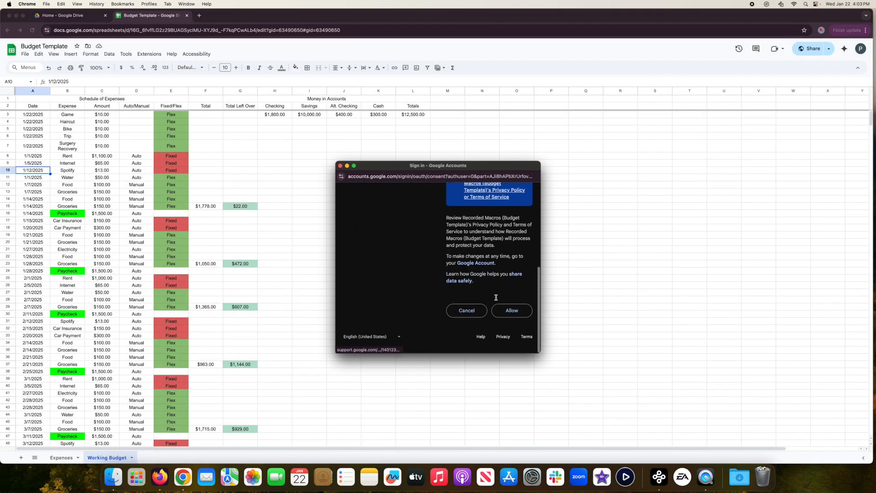
click(512, 316)
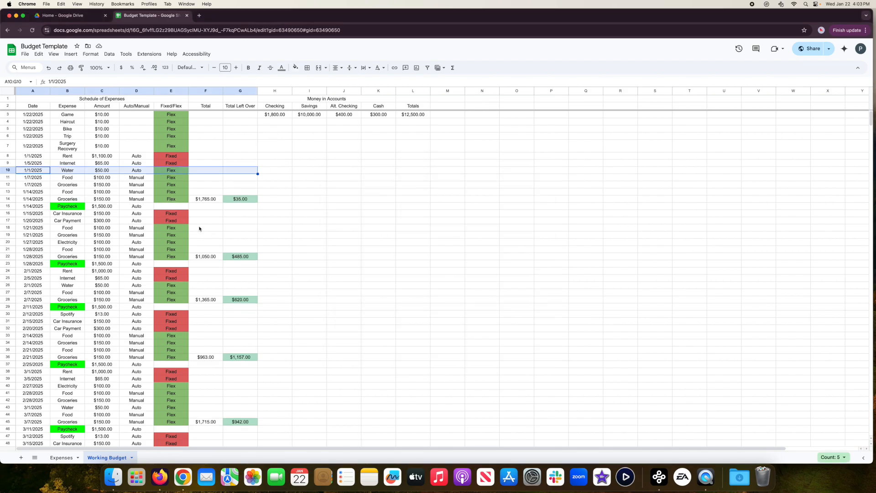
key(super+z)
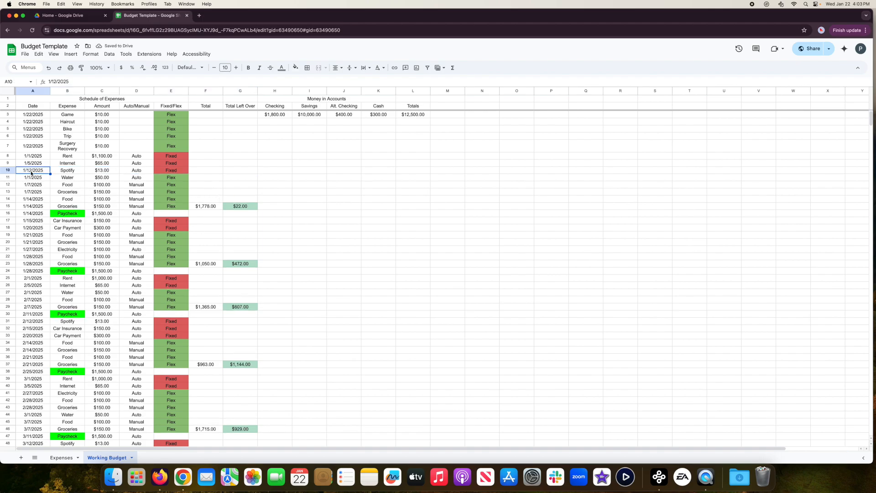
Review the January expense rows and the total and left-over amount before the first paycheck on the Working Budget sheet
drag(21, 172, 171, 173)
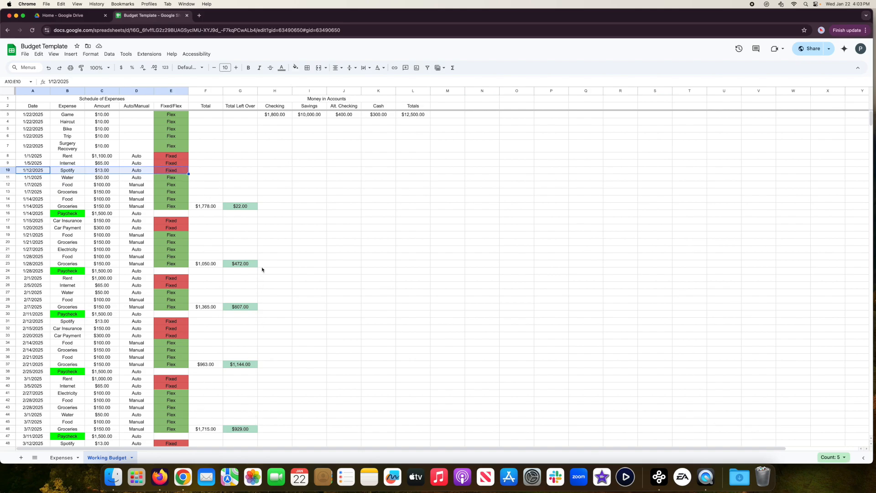
click(29, 115)
click(29, 129)
click(30, 146)
click(33, 207)
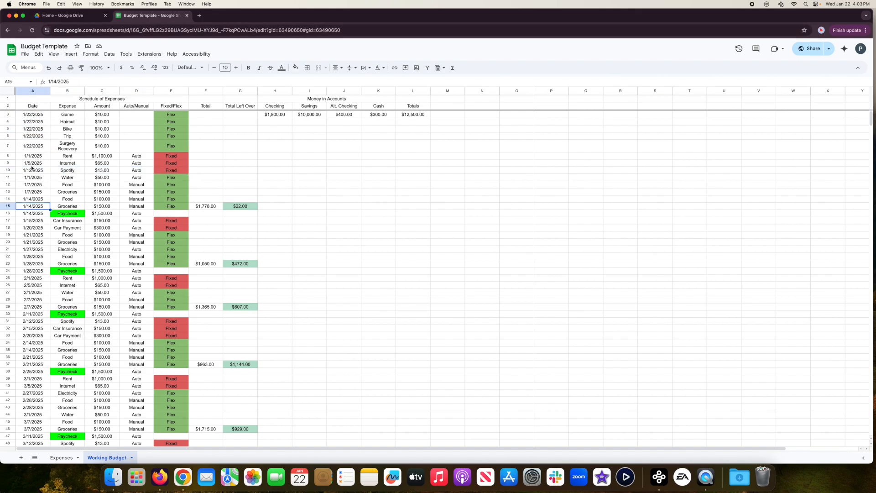
drag(39, 206, 247, 212)
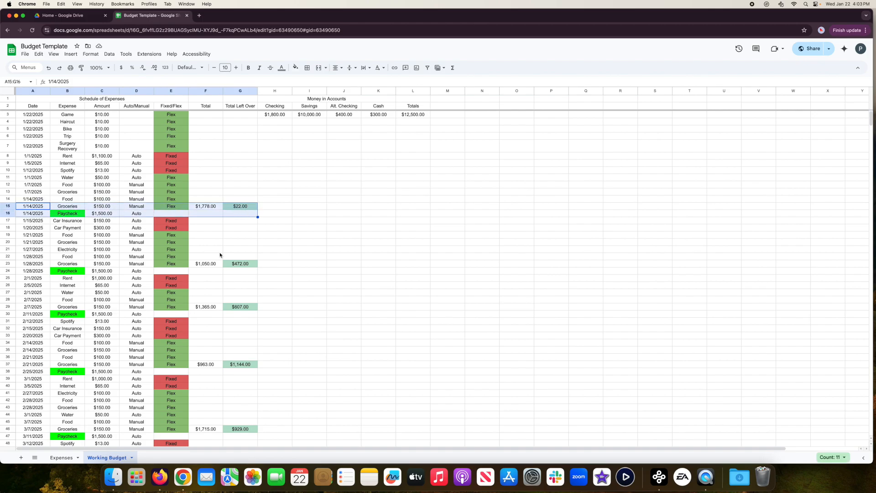
click(311, 250)
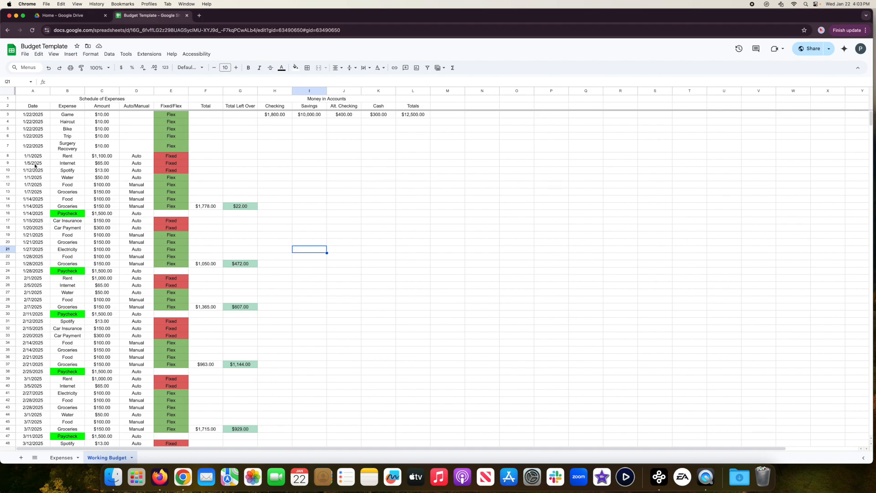
drag(35, 166, 38, 191)
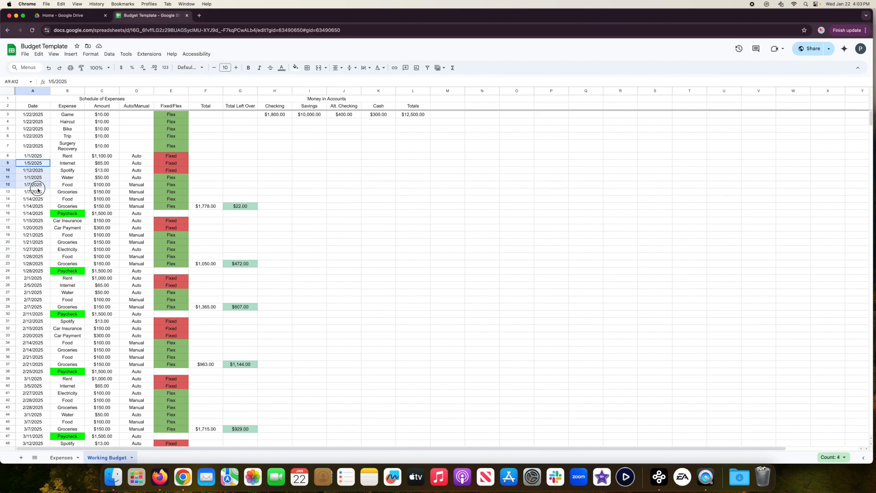
drag(39, 191, 250, 184)
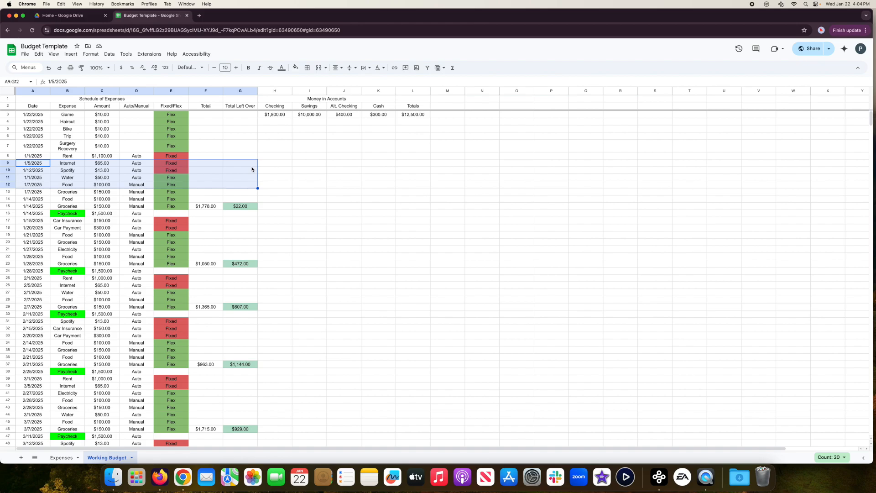
click(290, 165)
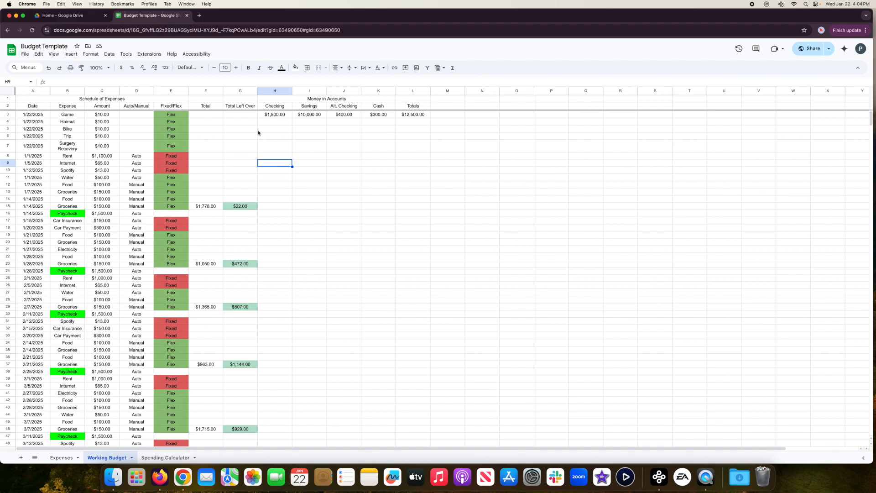
Set the Checking balance in H3 to 1700
click(271, 116)
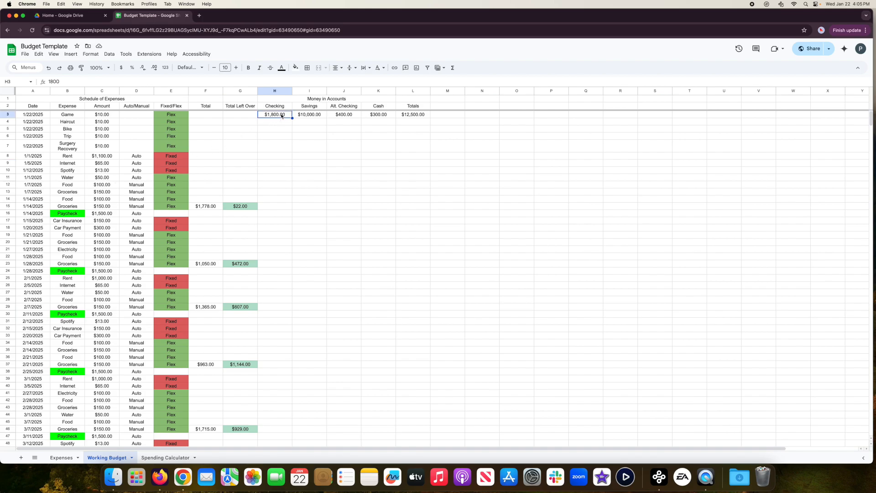
text(1700)
key(Return)
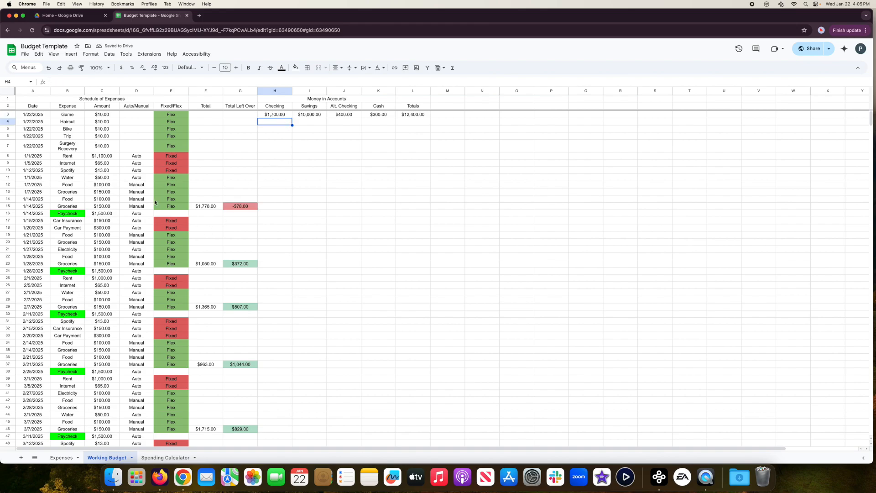
Run the Delete Expense macro on the 1/5/2025 Internet expense starting at A9
click(103, 163)
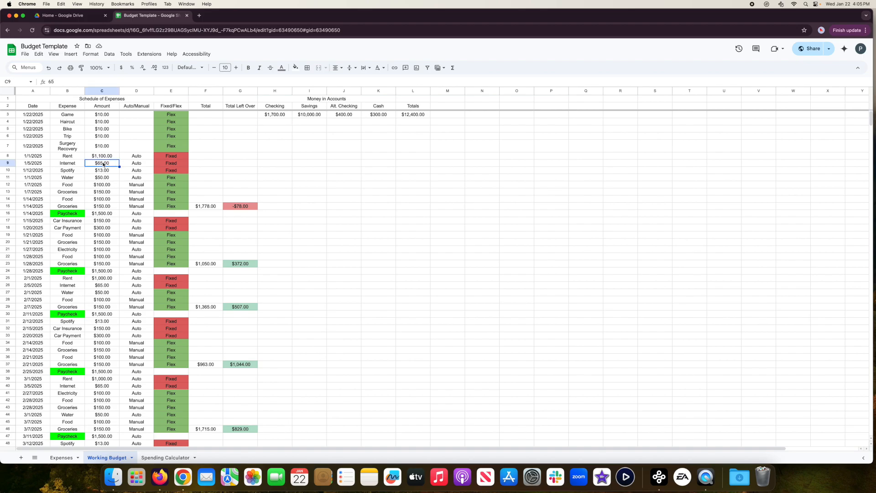
click(31, 166)
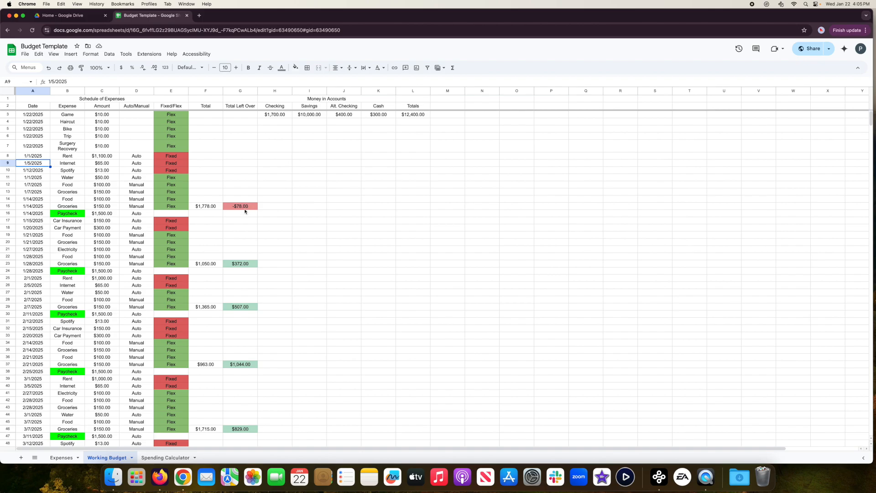
click(155, 54)
mouse_move(182, 77)
click(266, 122)
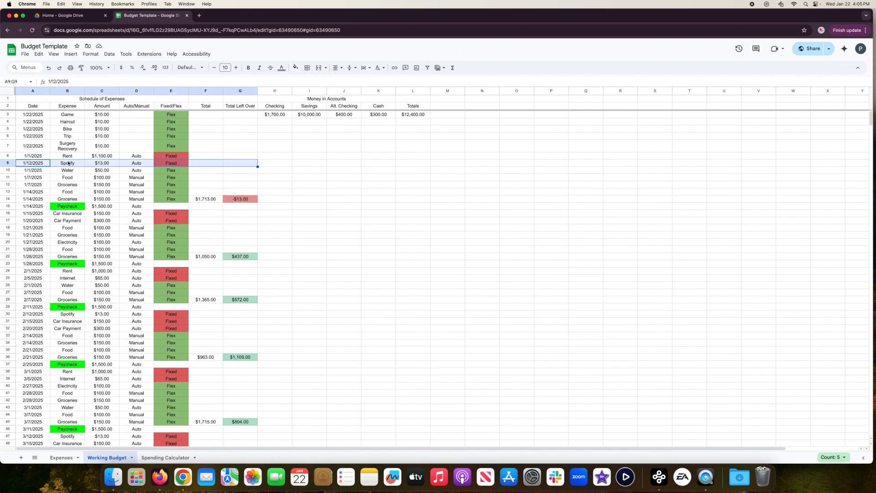
Run the Delete Expense macro on the 1/12/2025 Spotify expense at A9, and undo the last deletion
click(30, 163)
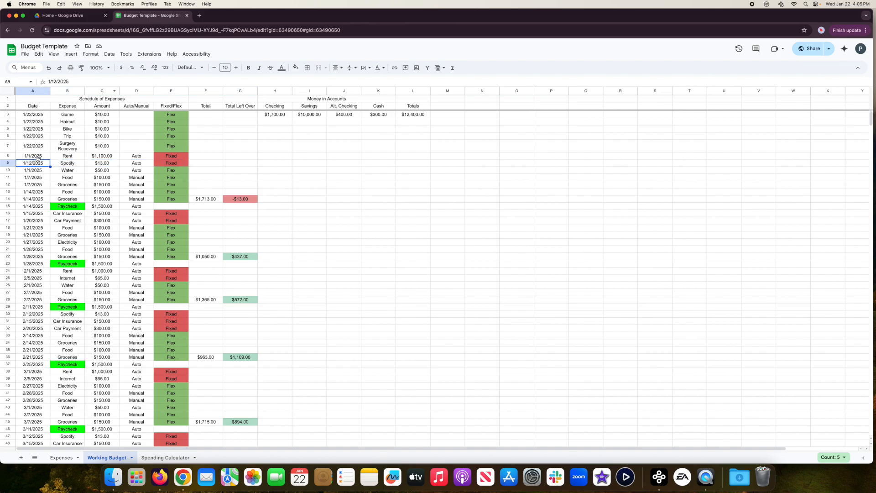
click(148, 54)
mouse_move(168, 78)
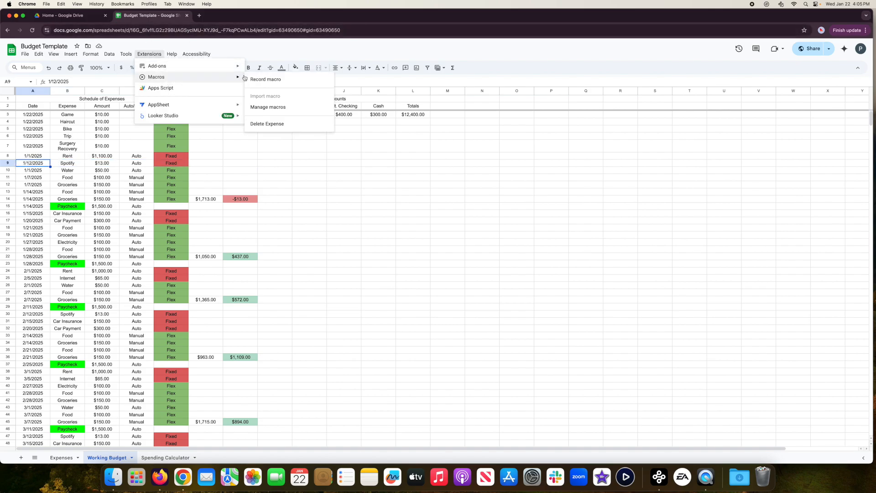
click(266, 124)
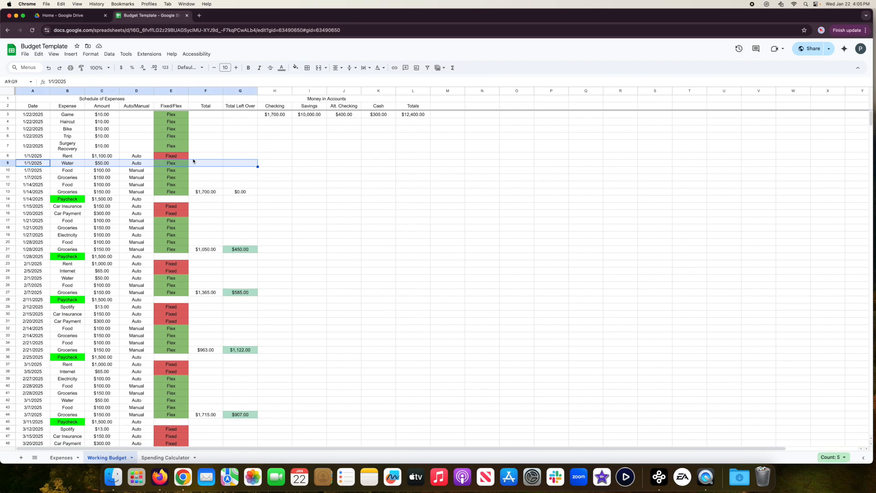
key(super+z)
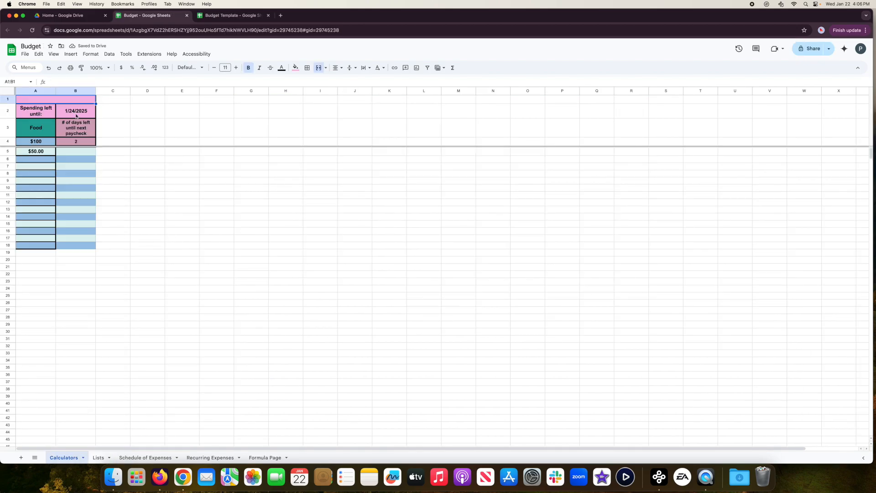
In the Budget file's Calculators sheet, inspect the Food formula in A4 and the cells A5:A18, undoing any accidental cell move
click(38, 142)
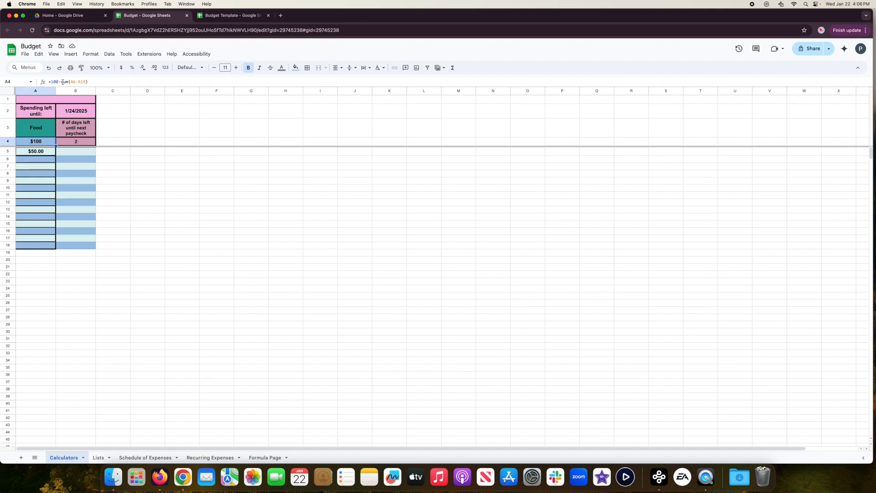
drag(40, 151, 38, 246)
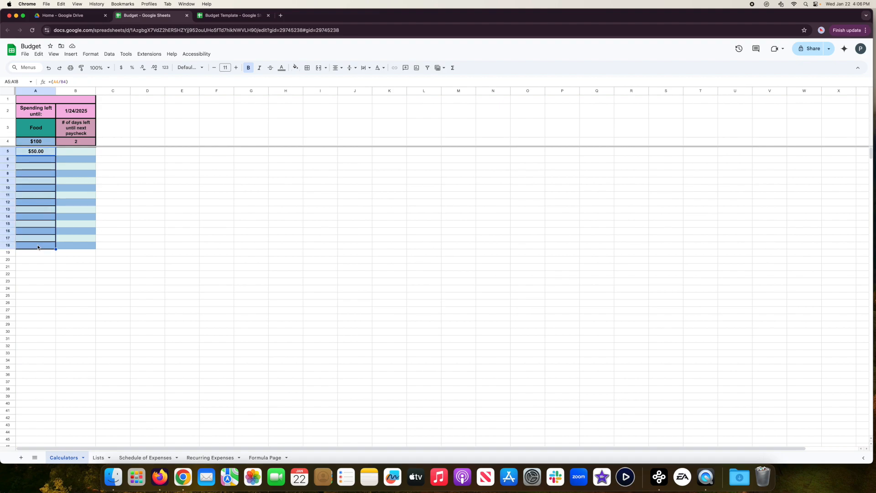
drag(35, 147, 36, 143)
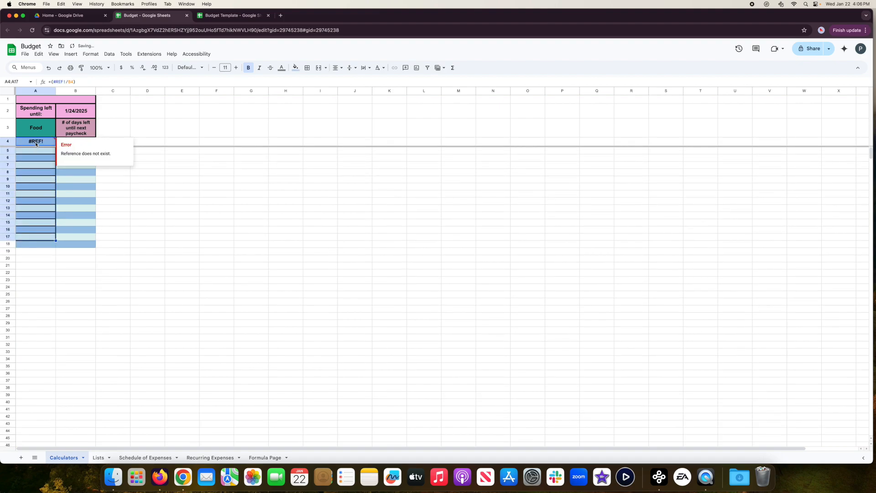
key(cmd+z)
Try a food expense of 20 in A6 and check the daily spending amount in A5
click(40, 160)
text(20)
key(Return)
click(45, 151)
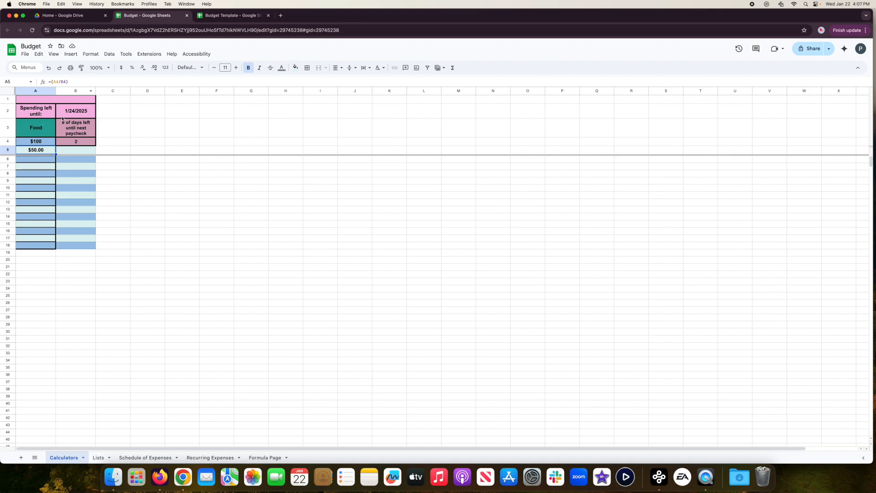
Examine the paycheck date in B2, the days-left formula in B4, and the Food formulas in A4 and A5
click(77, 111)
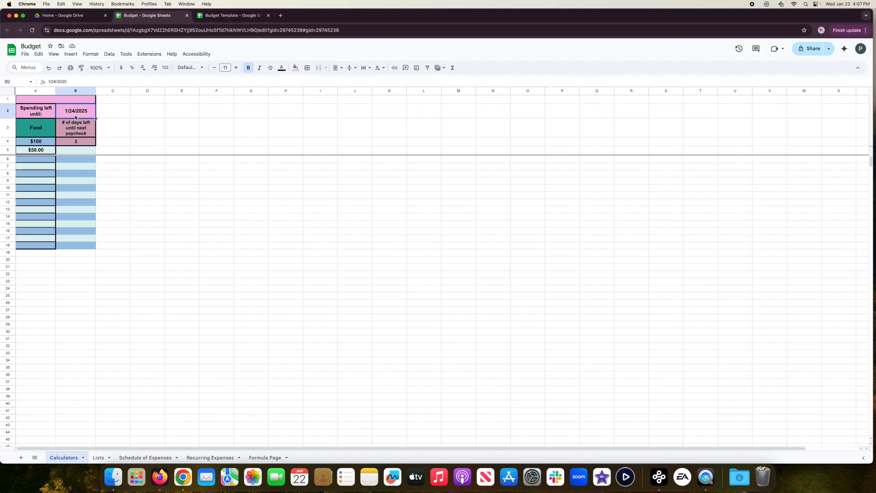
click(78, 142)
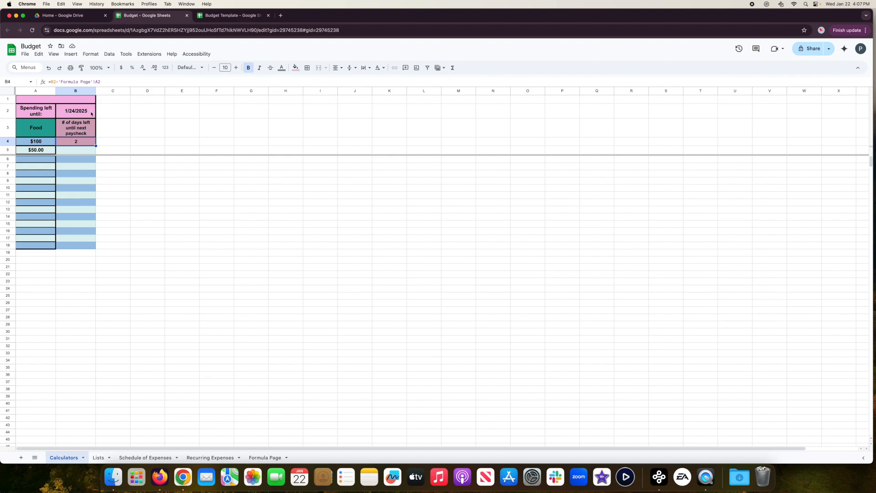
click(41, 142)
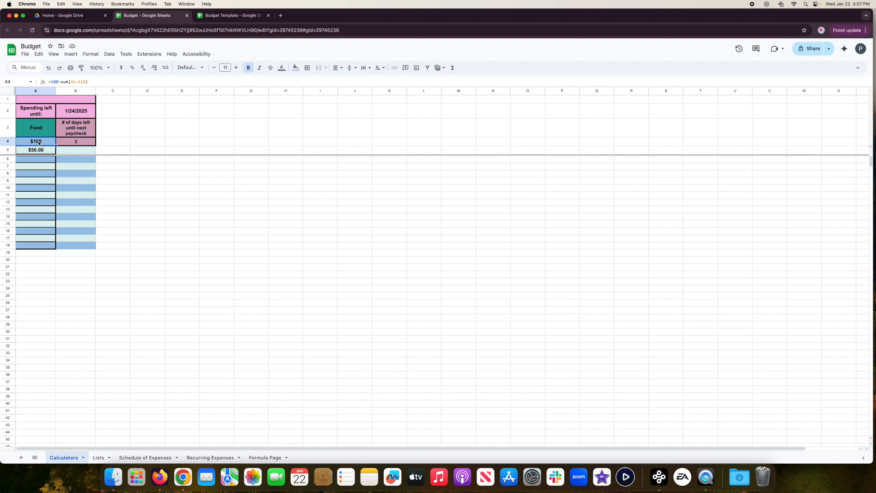
click(40, 153)
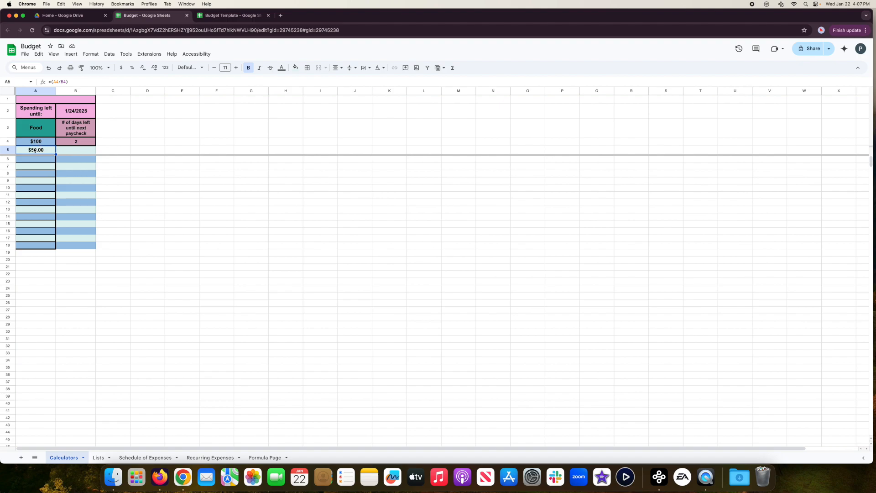
click(39, 162)
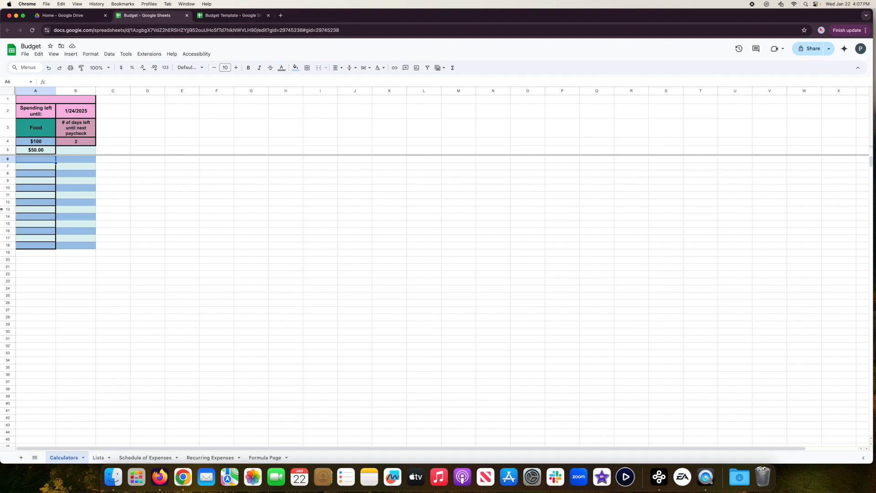
click(40, 144)
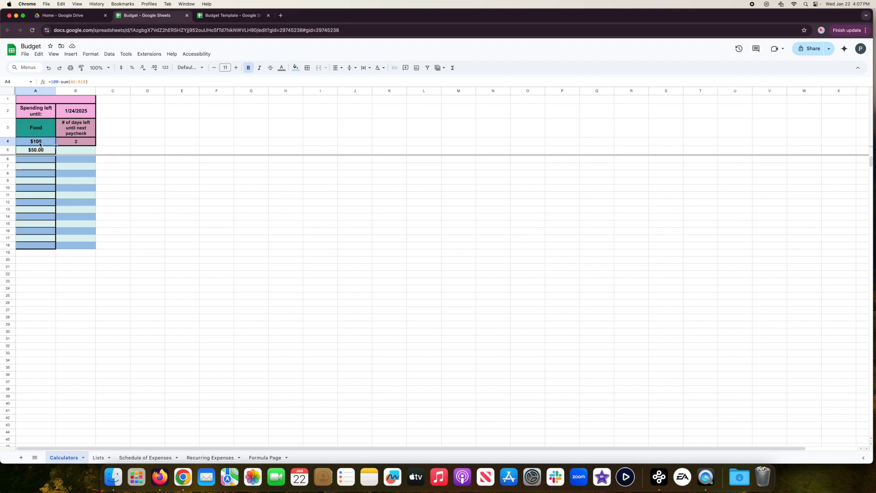
Link the 1/23/2025 Food amount in C13 of Schedule of Expenses to cell A4 of the Calculators sheet
click(160, 458)
click(149, 244)
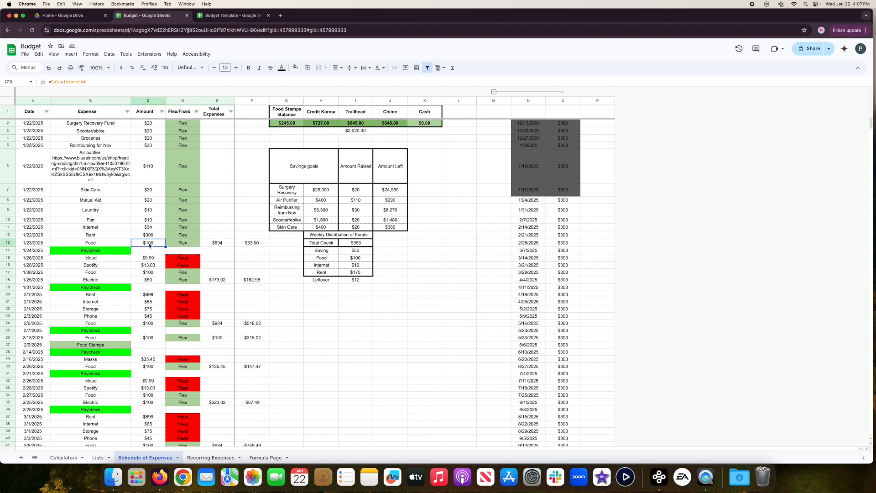
text(=)
click(72, 458)
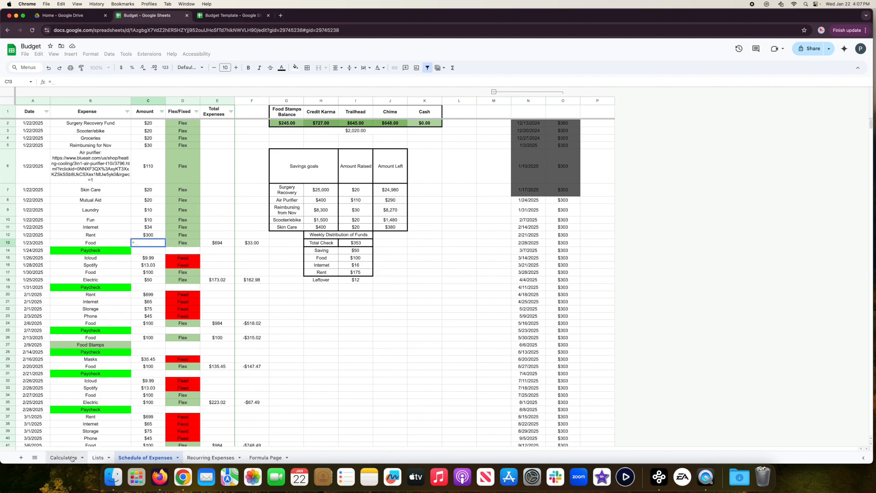
click(46, 143)
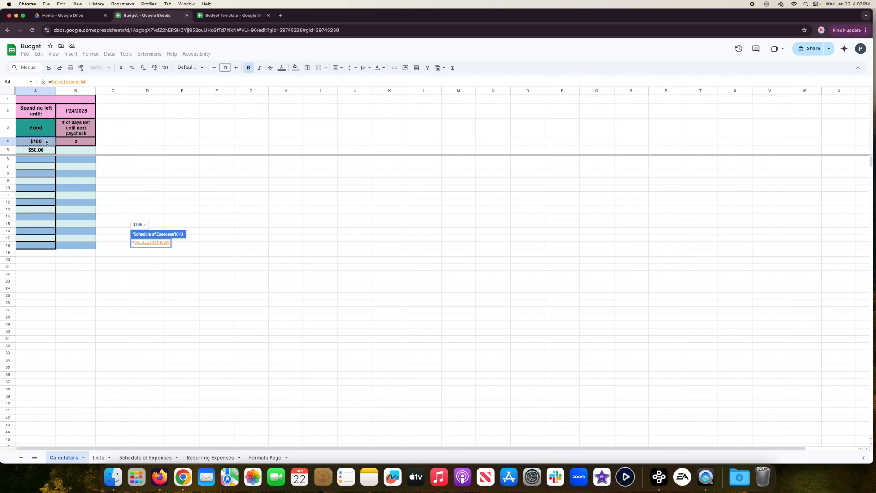
key(Return)
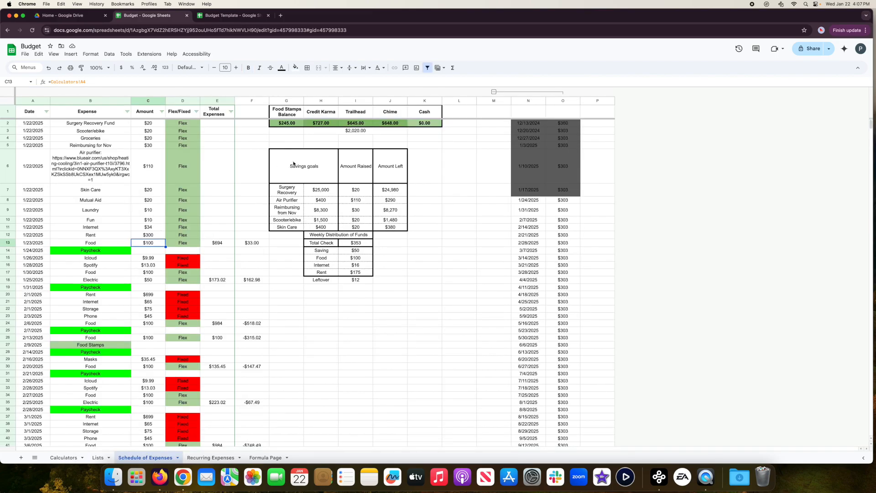
Examine the Credit Karma balance formula in H2 and the food expense entry cells from A6 down on the Calculators sheet
click(326, 126)
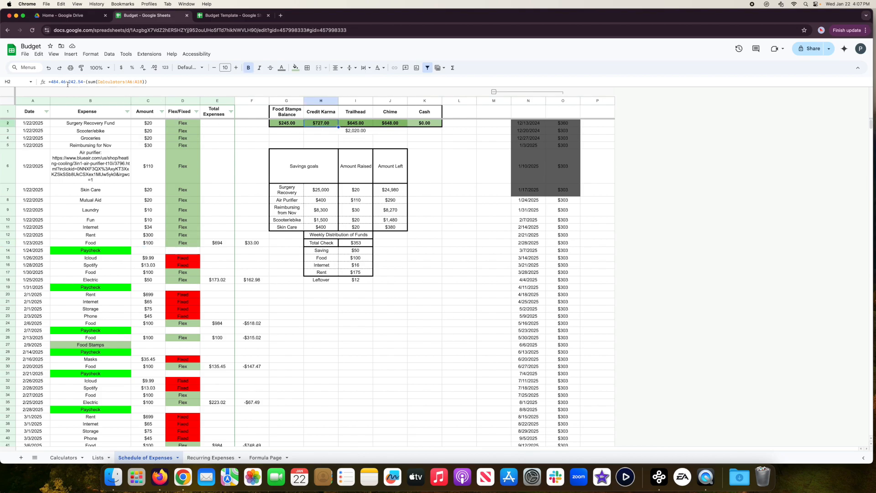
drag(84, 82, 50, 82)
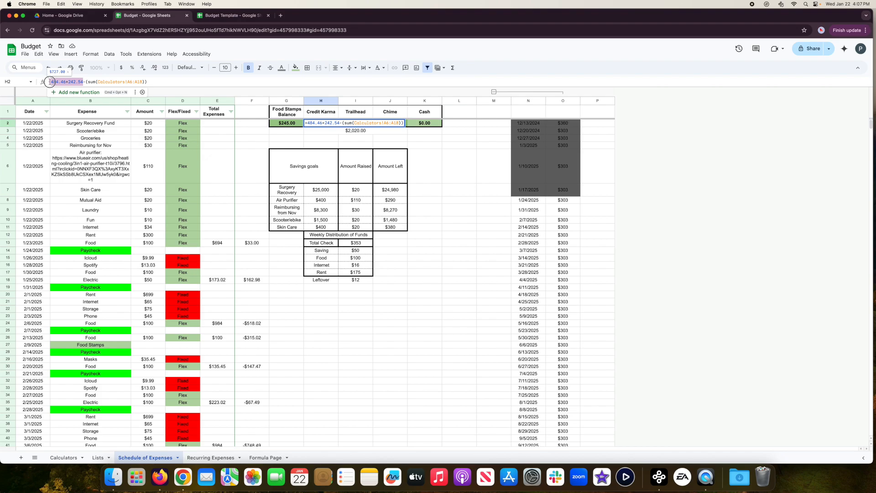
click(158, 83)
click(64, 457)
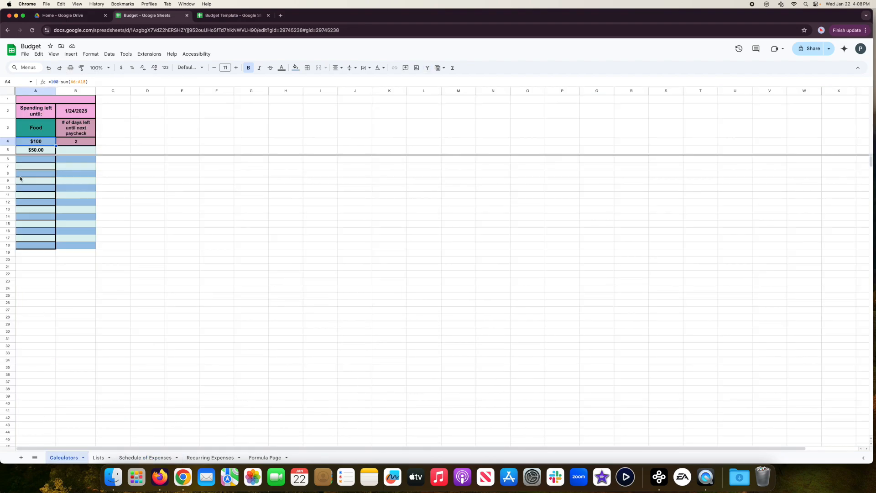
click(42, 161)
click(41, 168)
drag(41, 175, 40, 182)
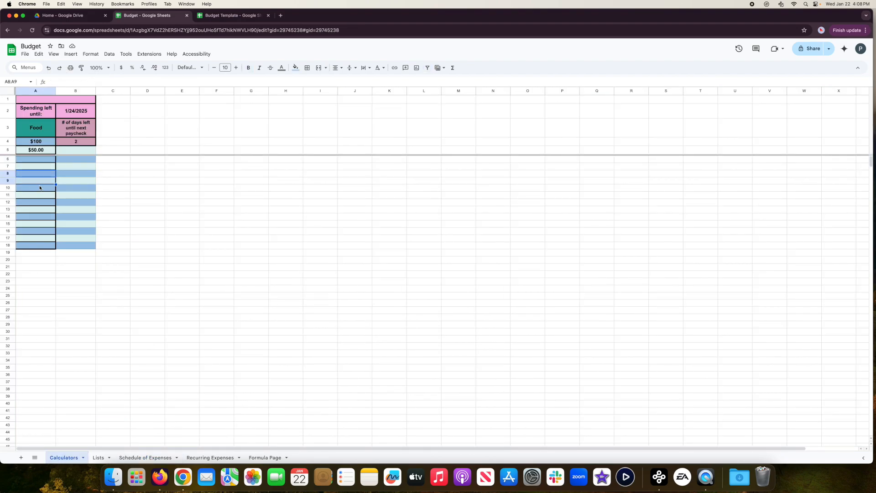
click(40, 188)
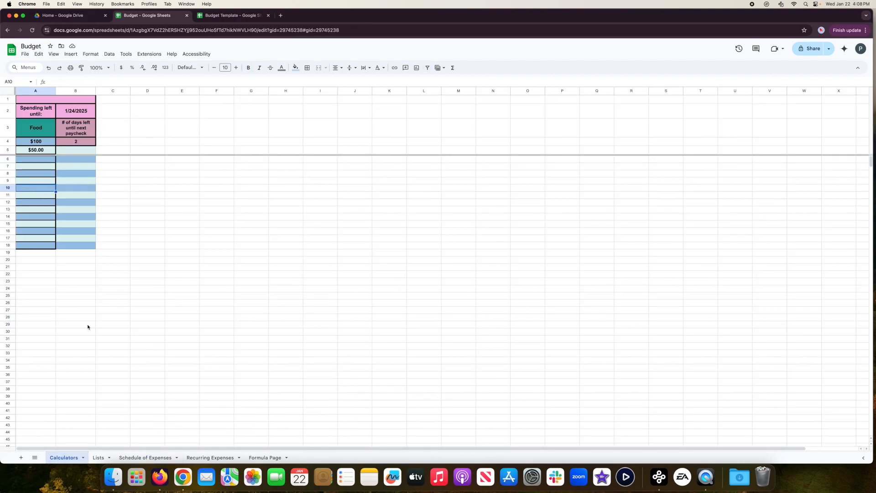
Try a food expense of 14 in A6 of the Calculators sheet
click(145, 457)
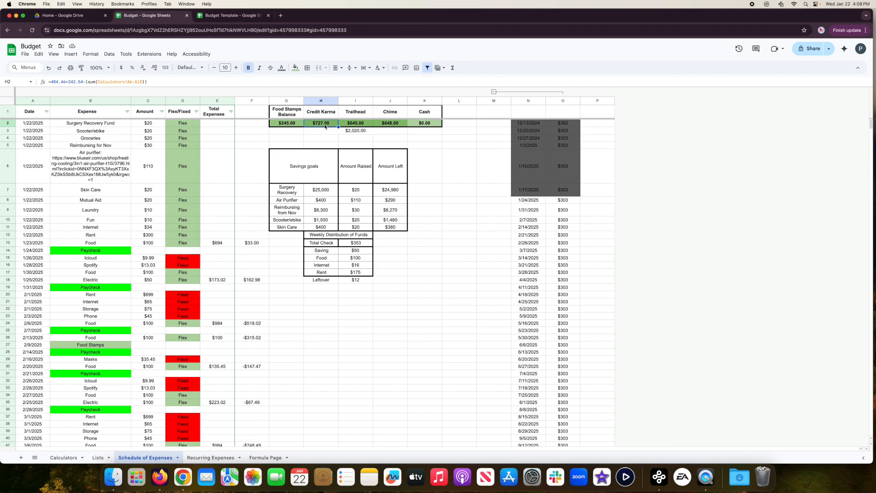
click(64, 457)
click(40, 160)
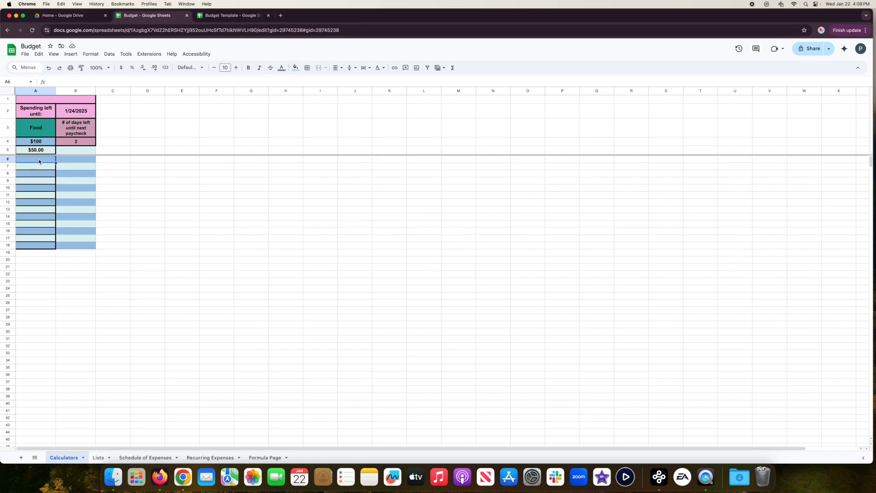
text(14)
key(Return)
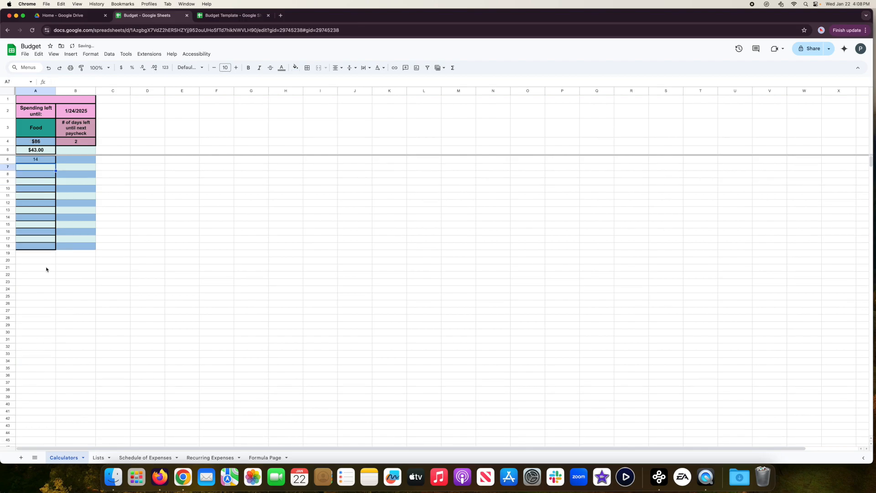
Check the 1/23/2025 Food amount in C13 and the leftover formula in F13 of Schedule of Expenses, and undo the food expense entry
click(143, 457)
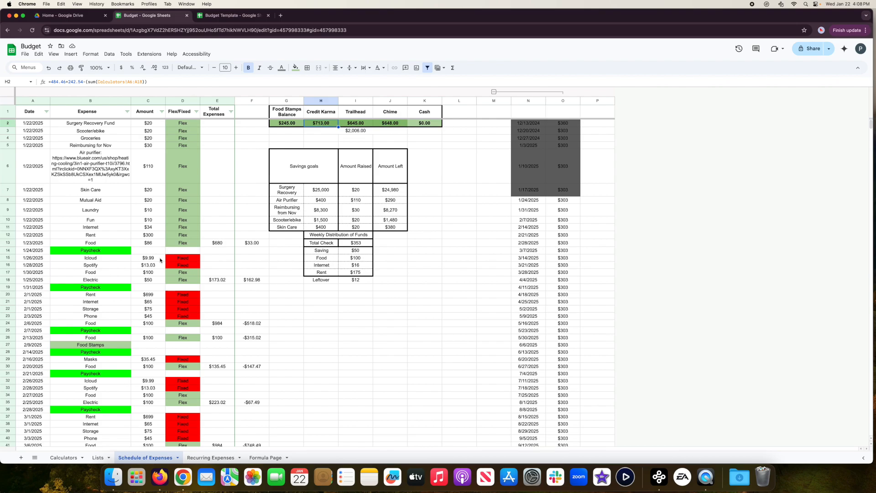
click(155, 245)
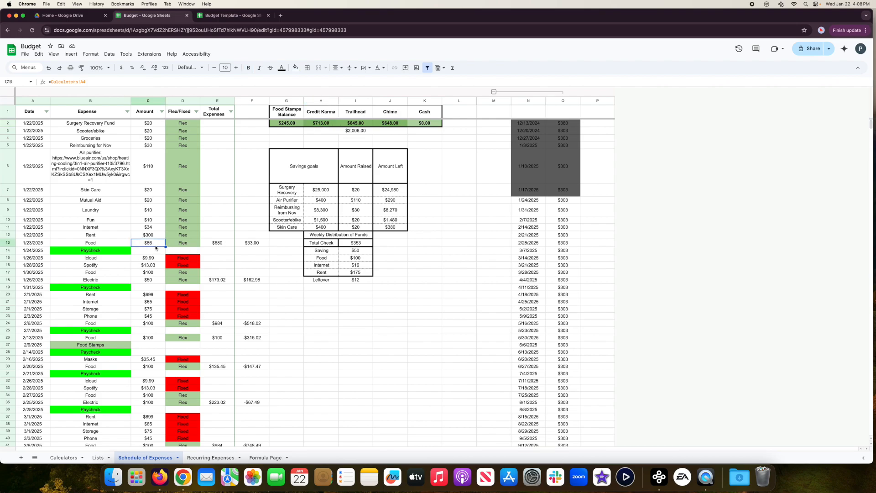
click(249, 246)
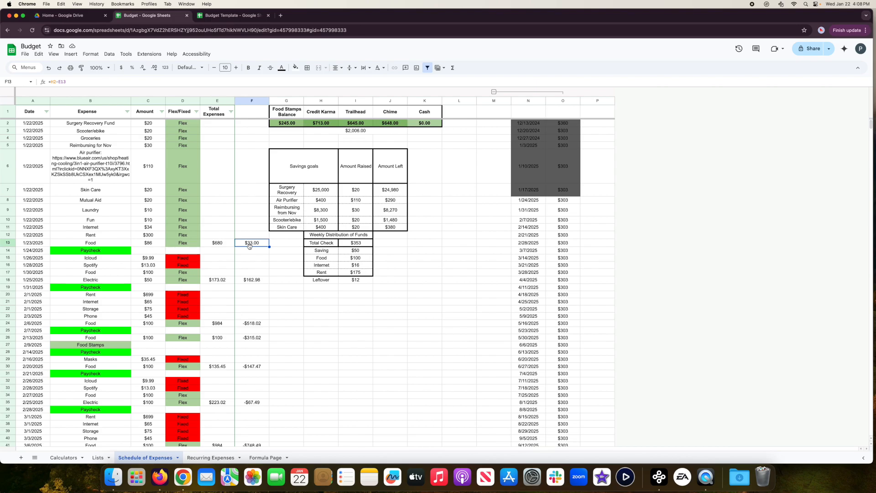
key(super+z)
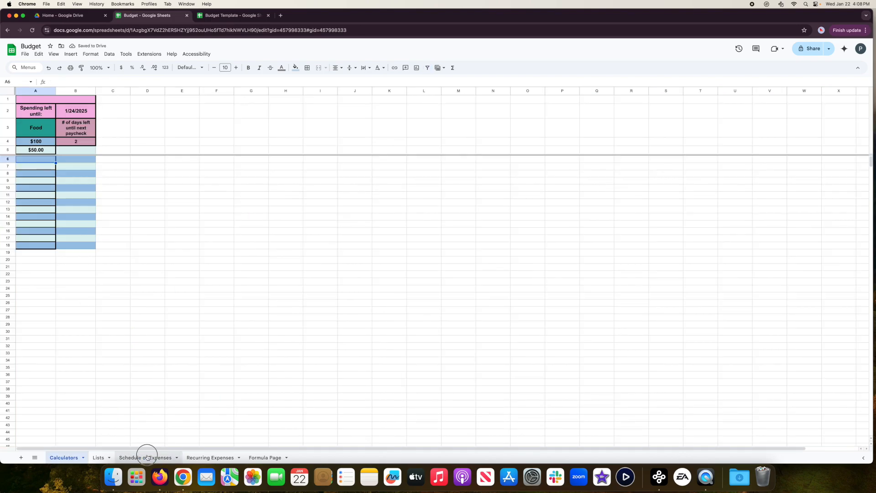
click(145, 457)
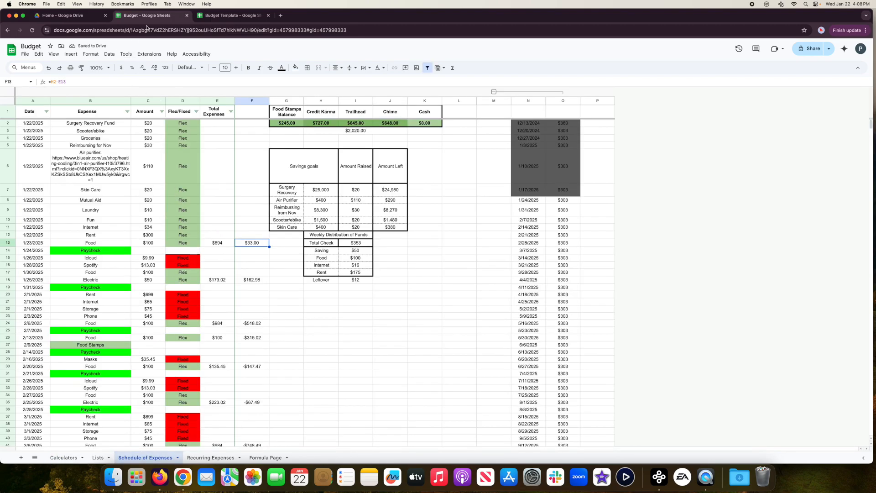
Examine the savings goals table in the Budget file, covering amounts raised in I7:I11, amounts left in J7:J11 and goals in H7:H10
click(228, 17)
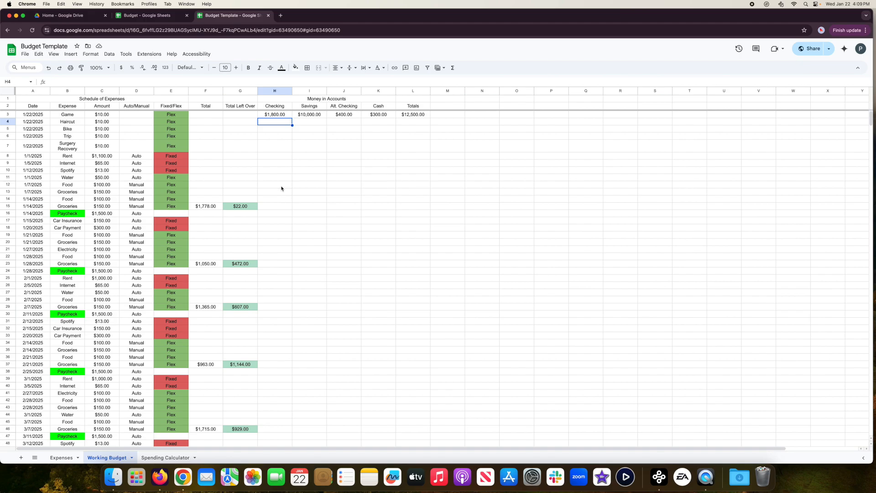
click(155, 15)
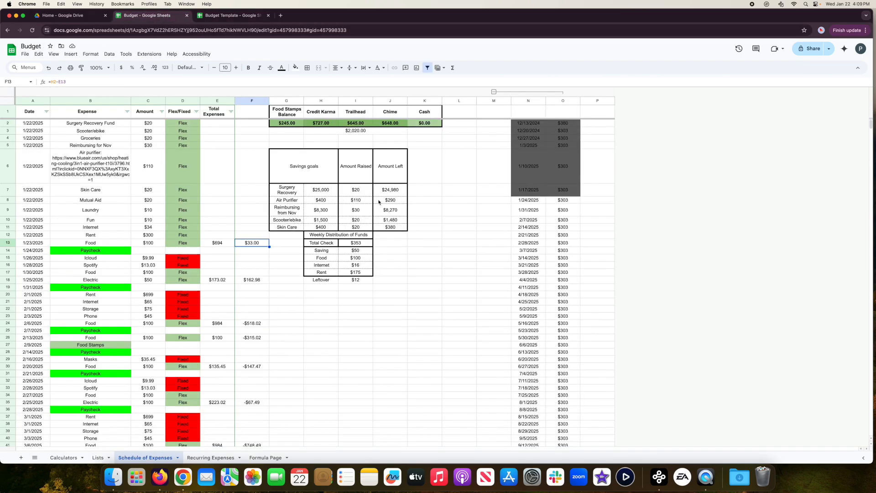
click(141, 125)
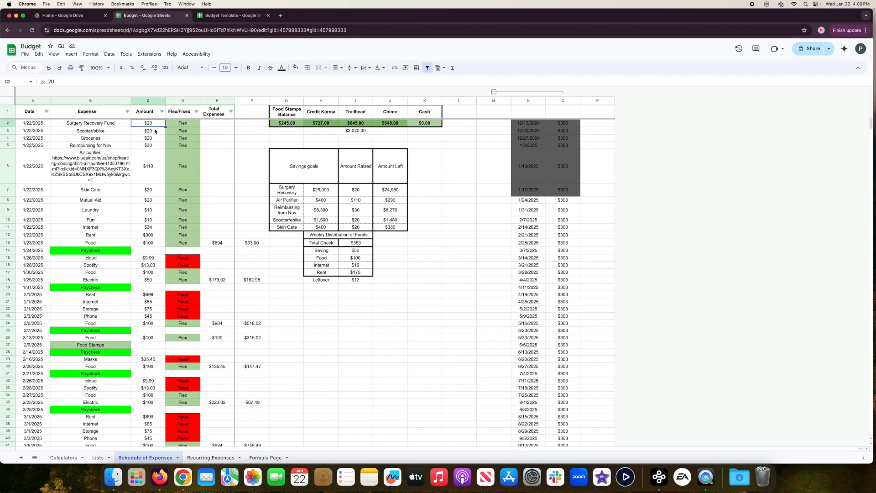
drag(361, 192, 363, 230)
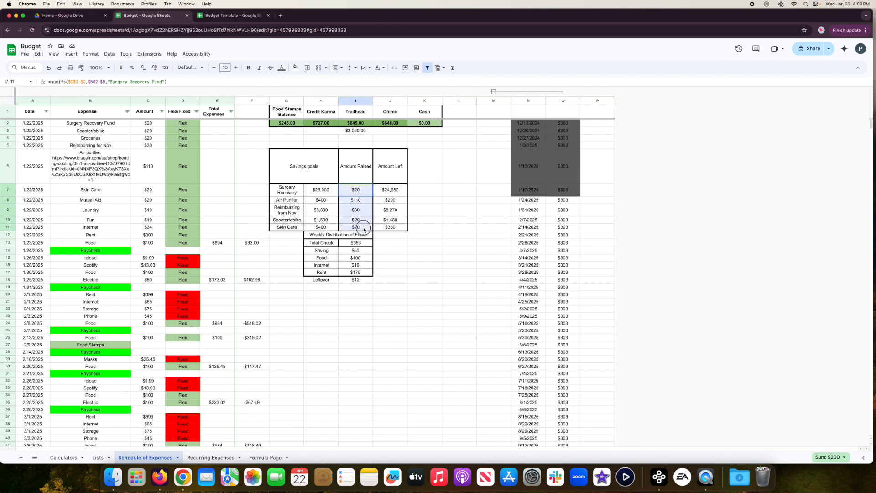
drag(390, 190, 392, 228)
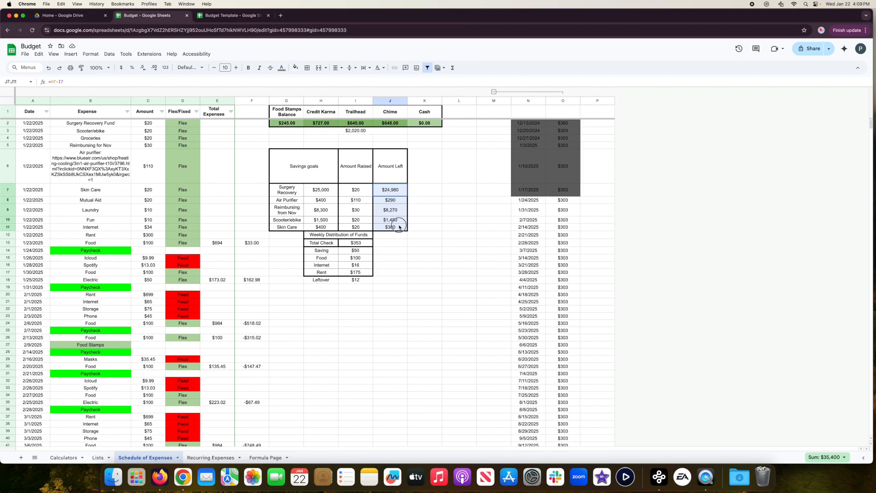
drag(319, 190, 319, 221)
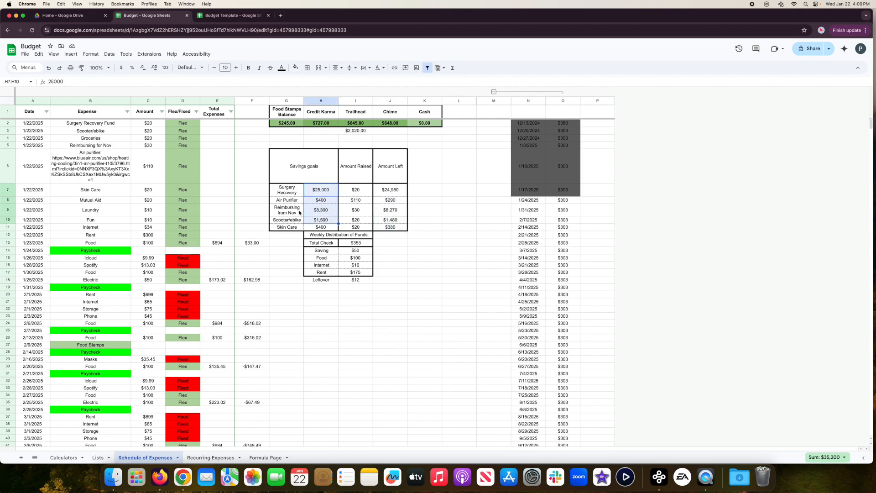
Open the older personal budget spreadsheet from Google Drive and look through its Yearly Flex Budget Calculator and Recurring Expenses sheets
click(228, 15)
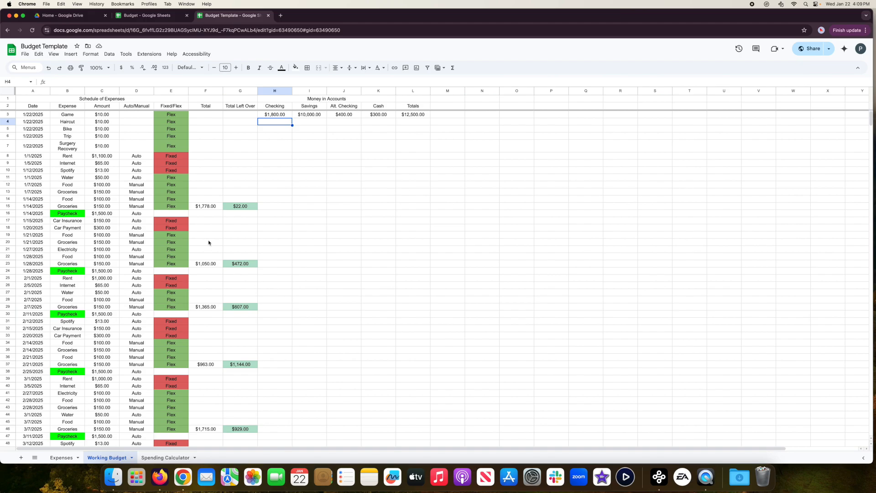
click(93, 16)
double_click(190, 275)
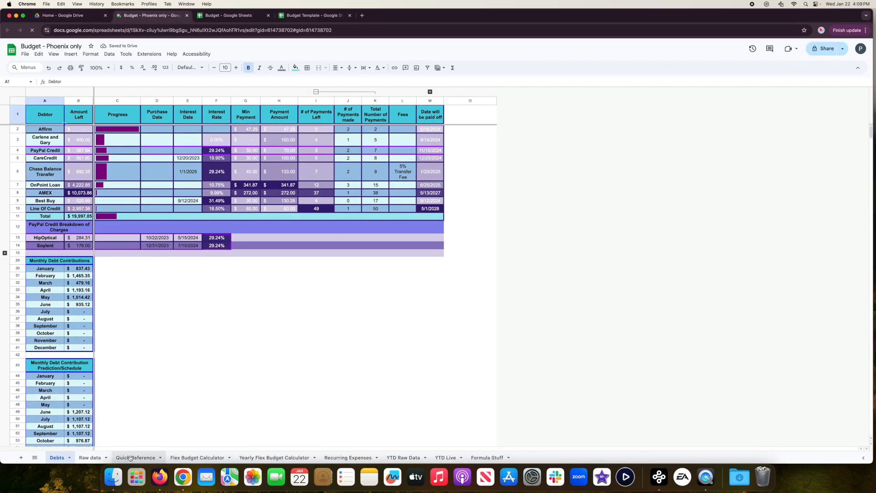
click(255, 458)
click(335, 458)
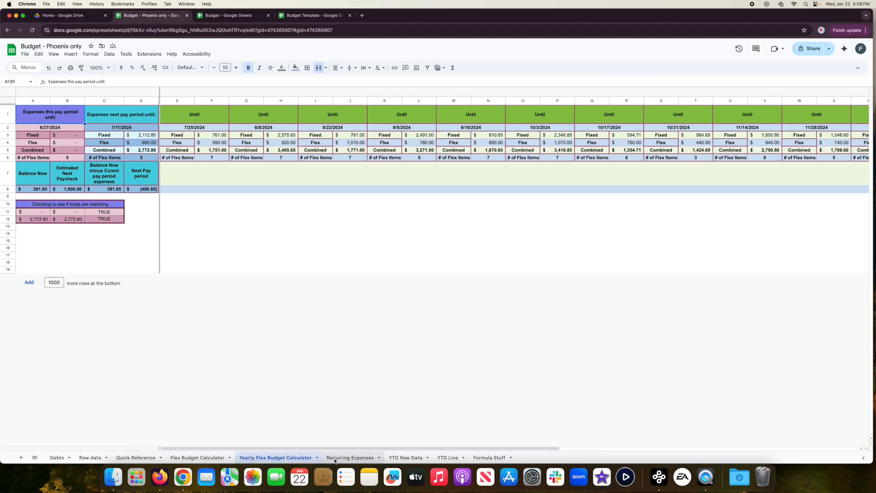
scroll(288, 359, down, 3)
scroll(286, 363, up, 3)
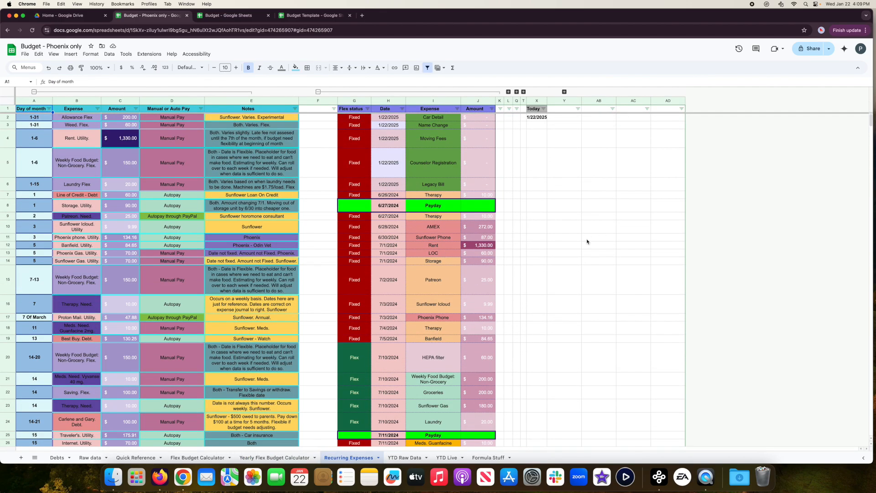
Expand the grouped columns on Recurring Expenses to examine the pay dates, month ranges and Budget Balancing Checklist, and collapse them again
click(564, 92)
click(524, 92)
click(516, 92)
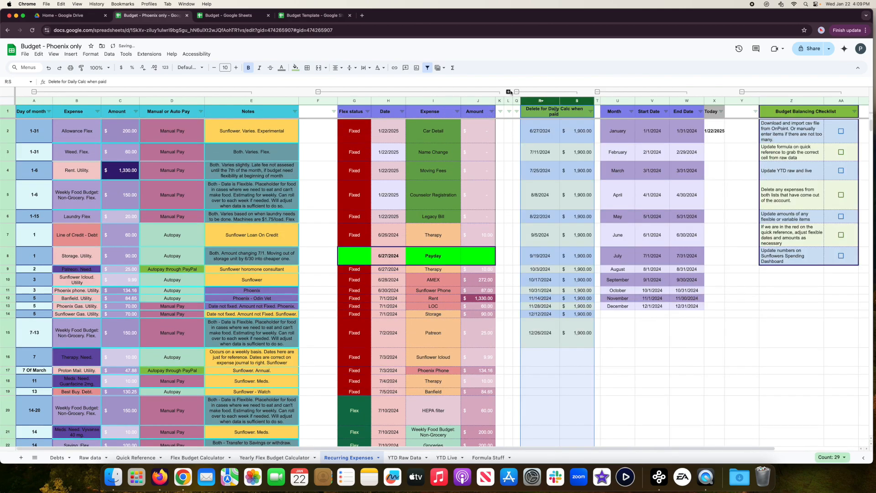
click(508, 92)
click(507, 92)
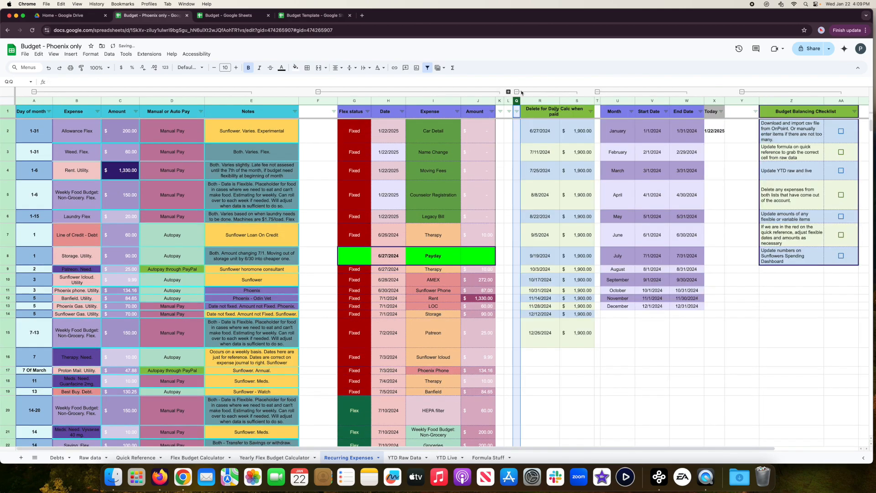
click(516, 92)
click(523, 91)
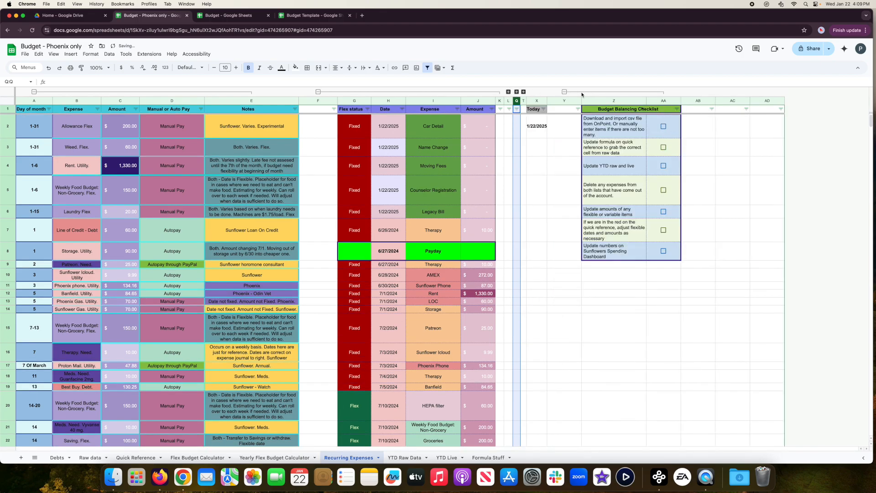
click(564, 92)
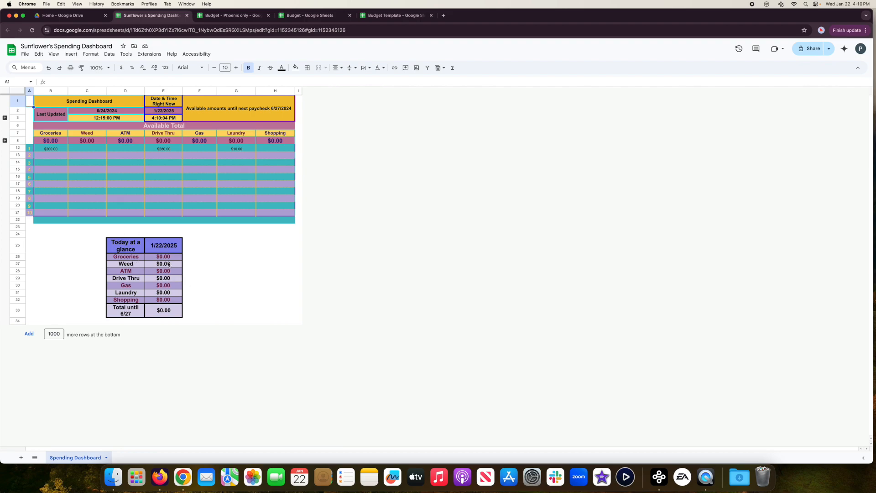
Switch to the Spending Dashboard spreadsheet and examine the Today at a glance amounts in E26:E32 and the expense entry rows from row 13 down
drag(170, 257, 171, 301)
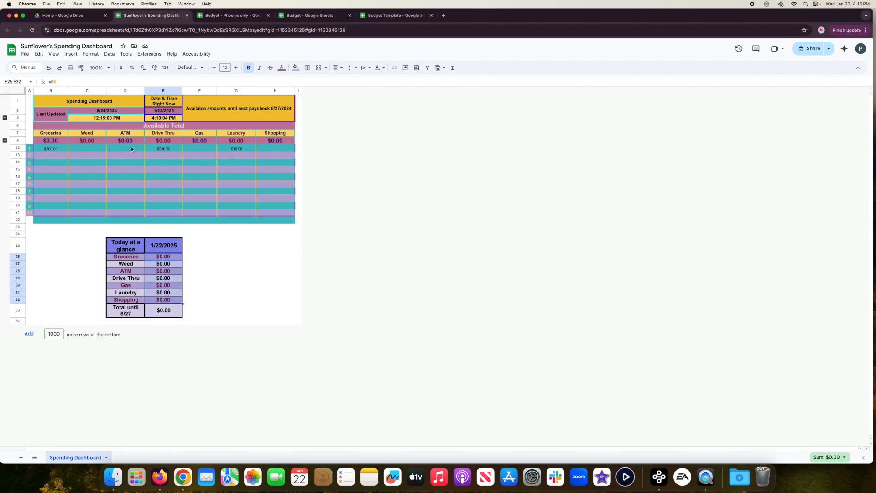
click(236, 169)
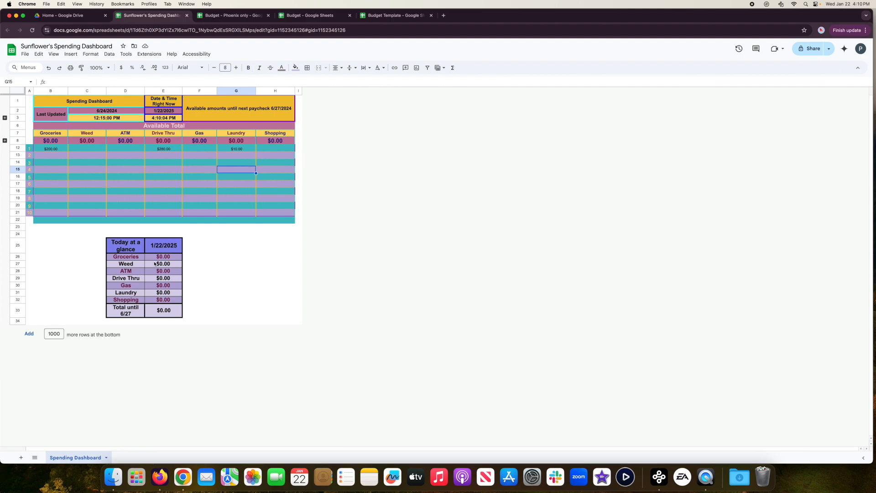
click(53, 155)
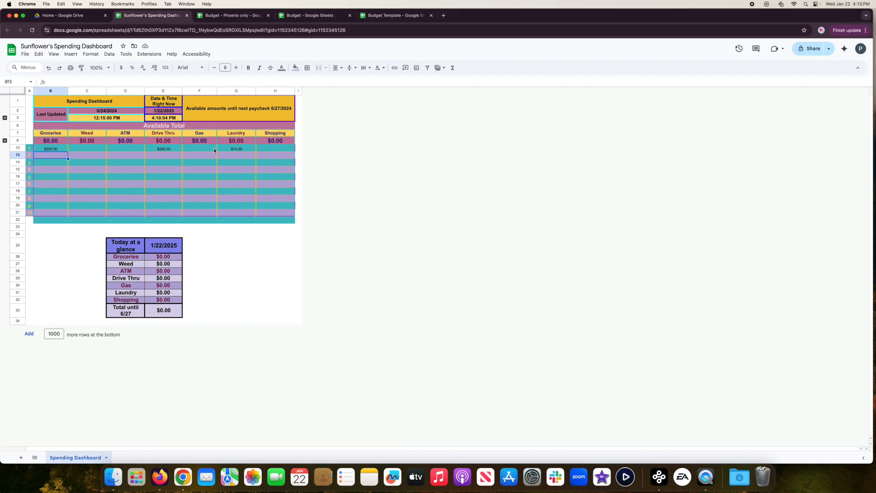
drag(89, 156, 225, 192)
click(233, 291)
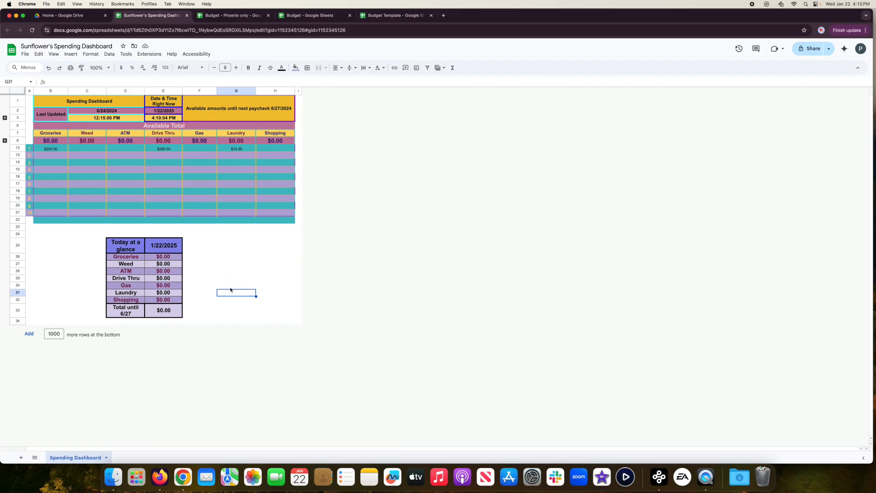
Look through the Recurring Expenses, Formula Page and Lists sheets of the Budget file
click(396, 15)
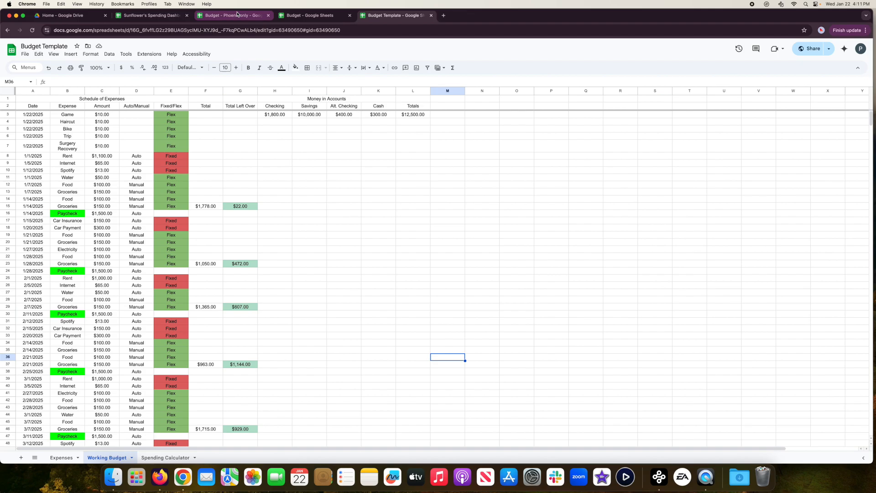
click(305, 16)
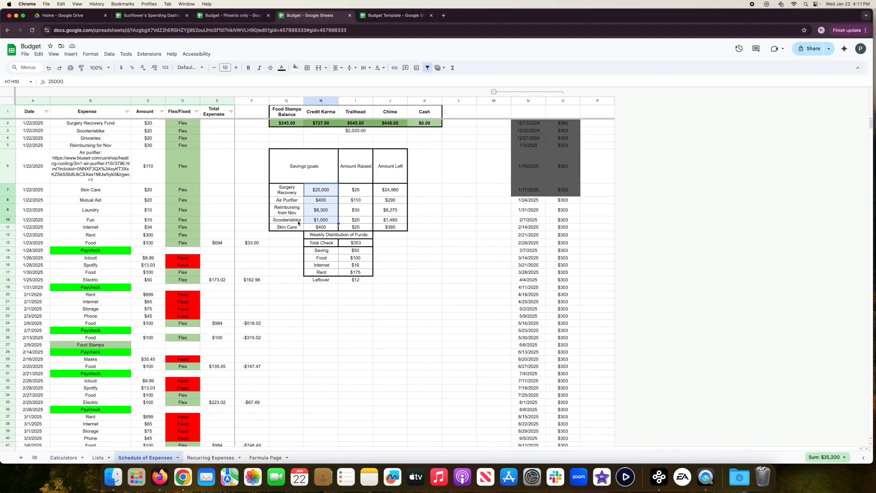
click(209, 456)
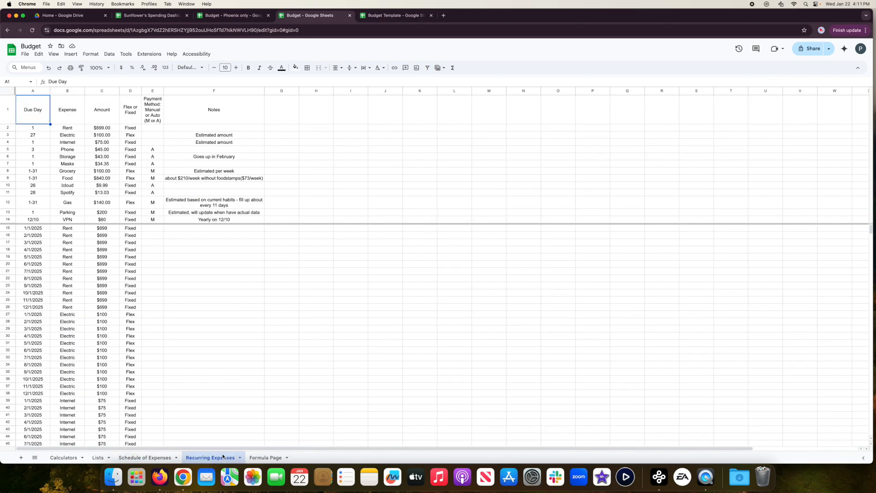
click(264, 458)
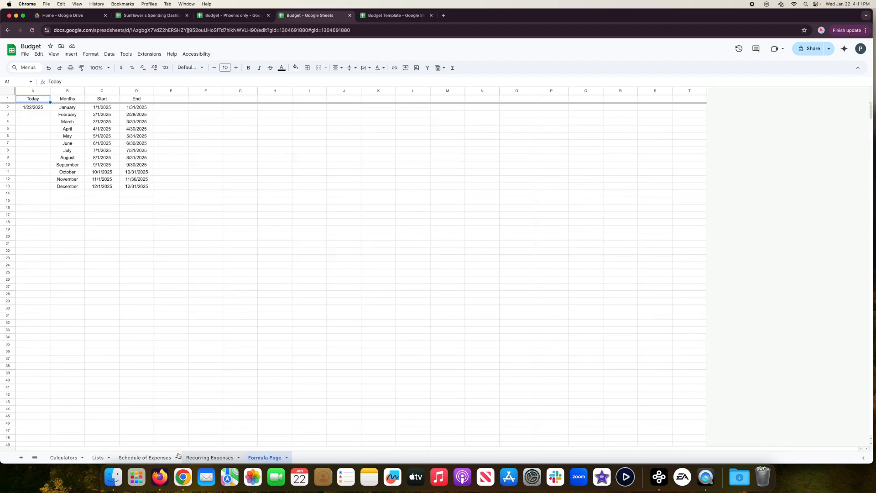
click(98, 458)
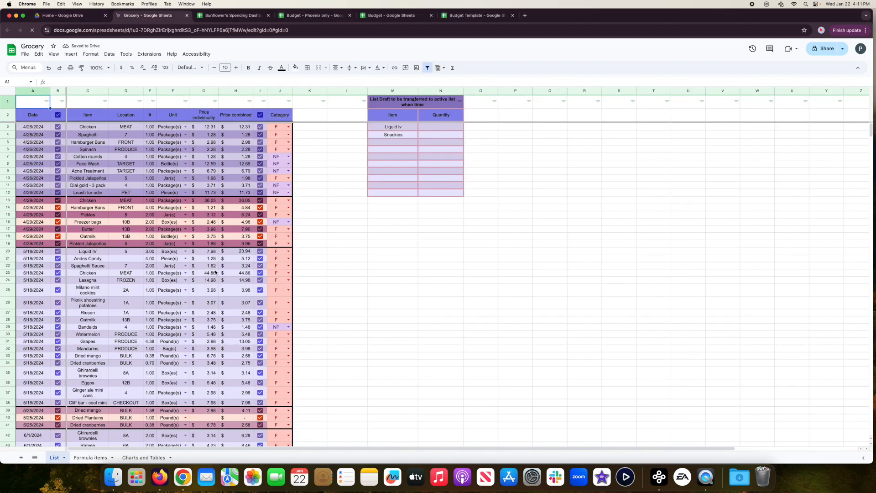
Examine the Formula items, Charts and Tables, and List sheets of the Grocery spreadsheet, and return to the Budget Template file
click(105, 458)
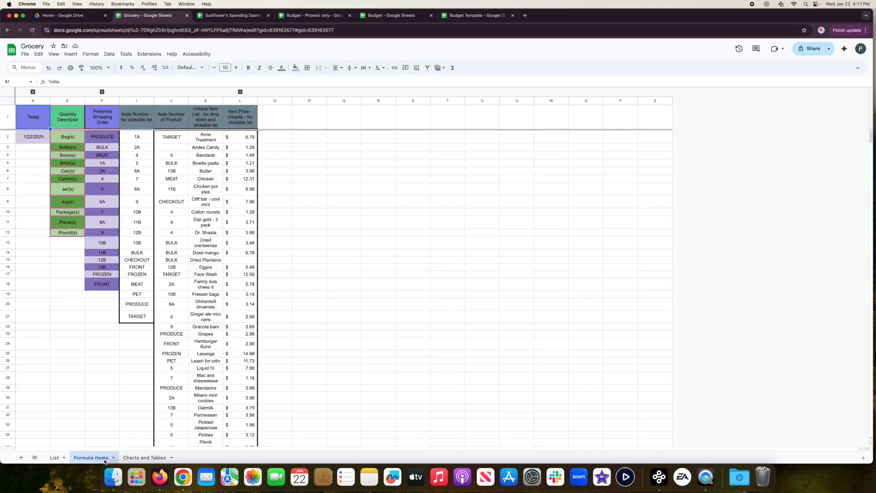
click(151, 457)
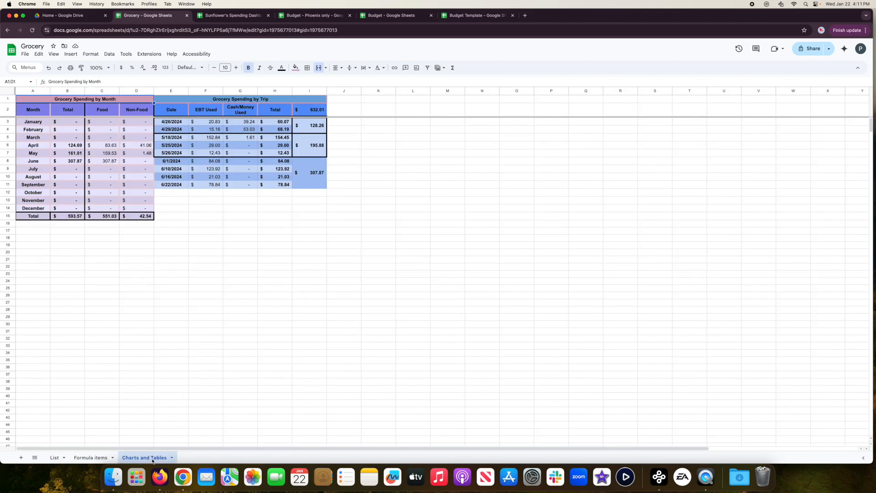
click(55, 457)
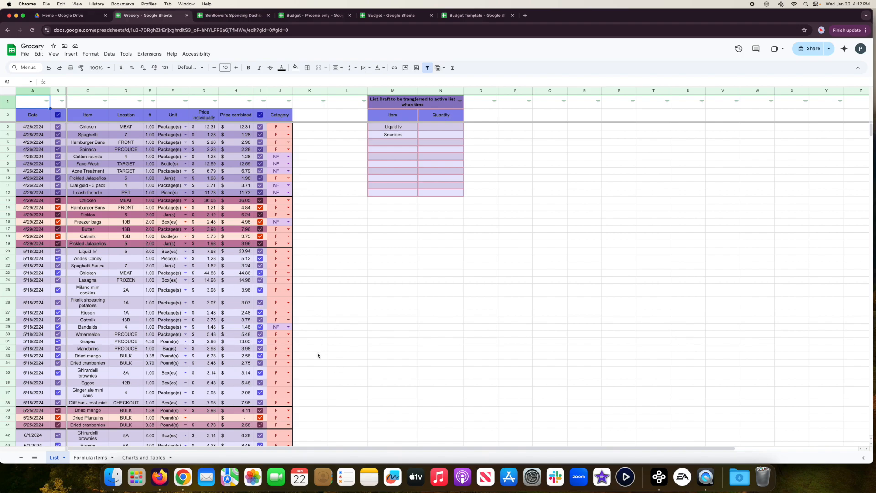
drag(308, 327, 347, 327)
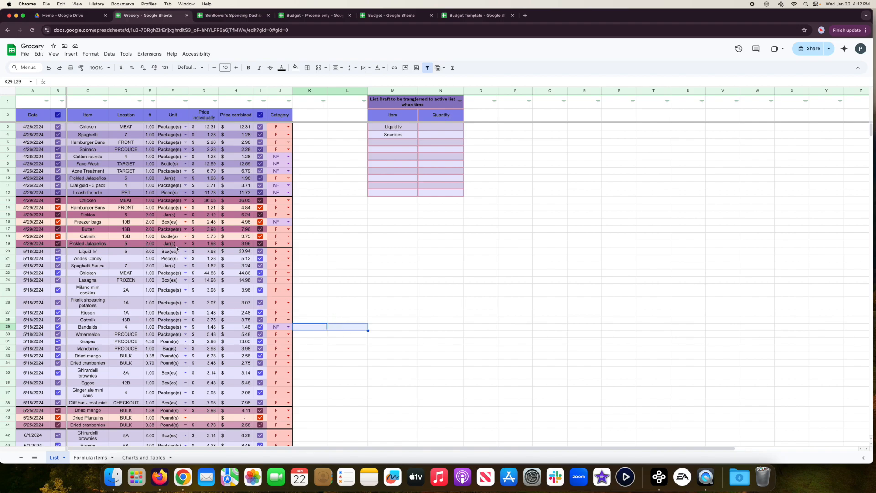
click(466, 19)
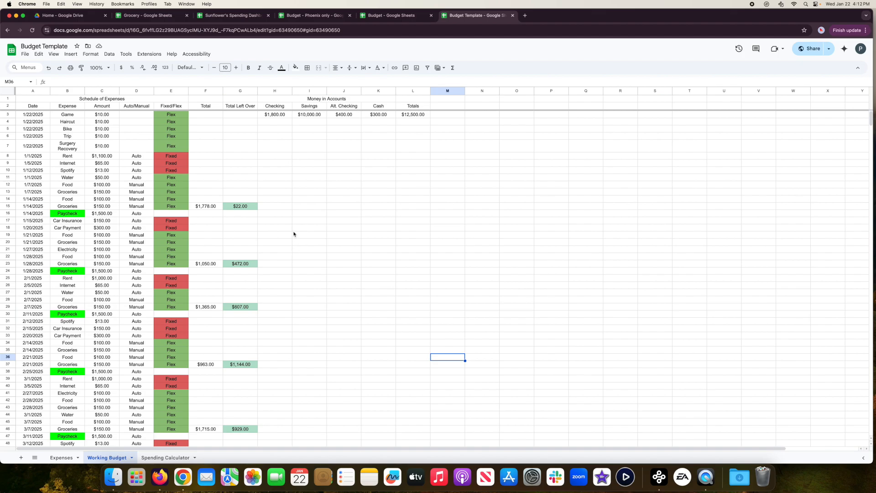